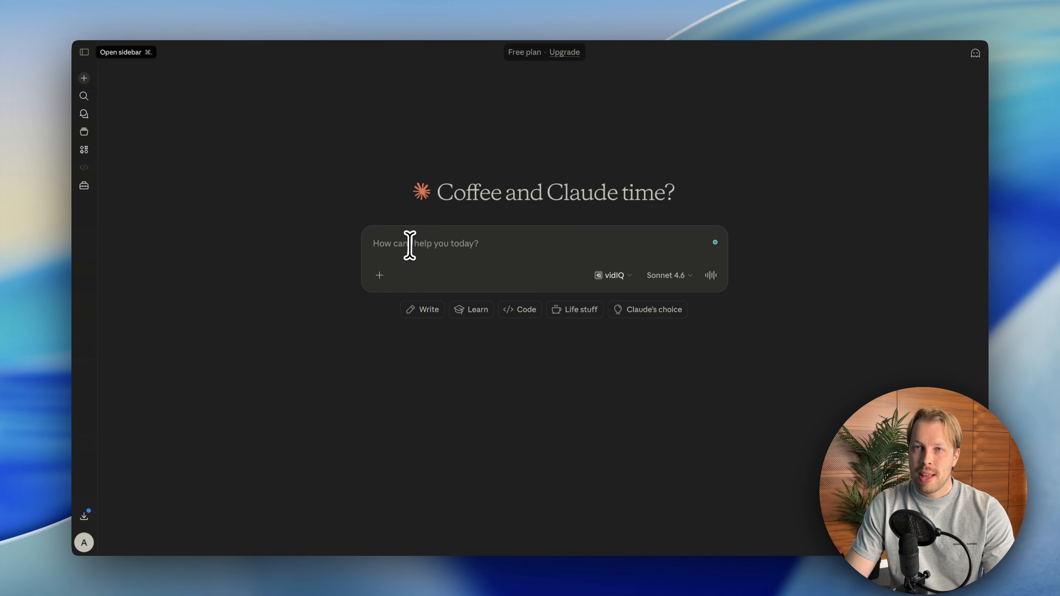
# - Paste the UGC ad creative strategist and AI ad scriptwriter prompt into a new chat and send it
pyautogui.press('super+v')
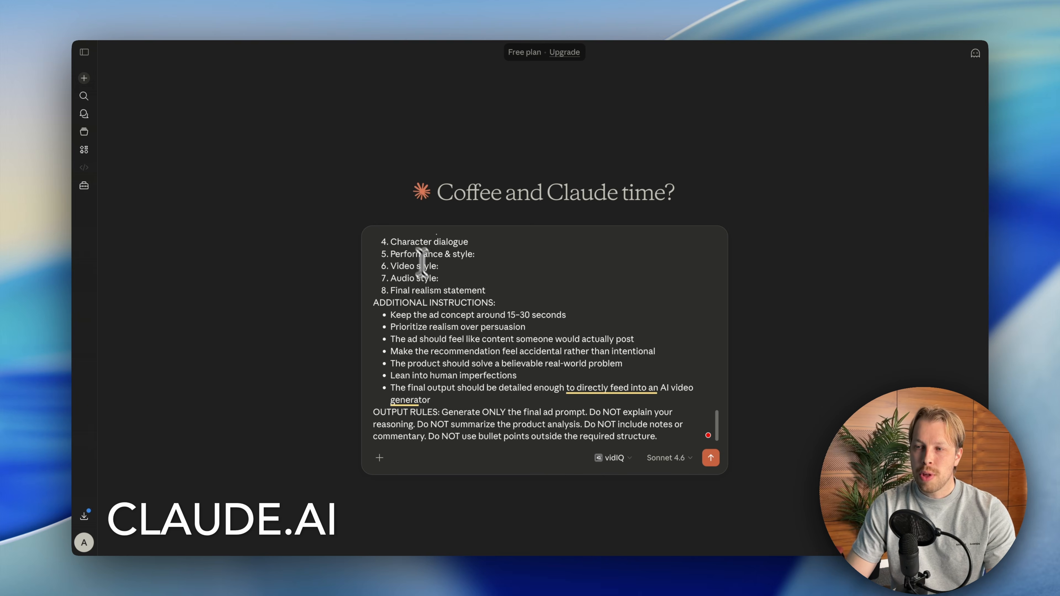
pyautogui.scroll(20, 422, 264)
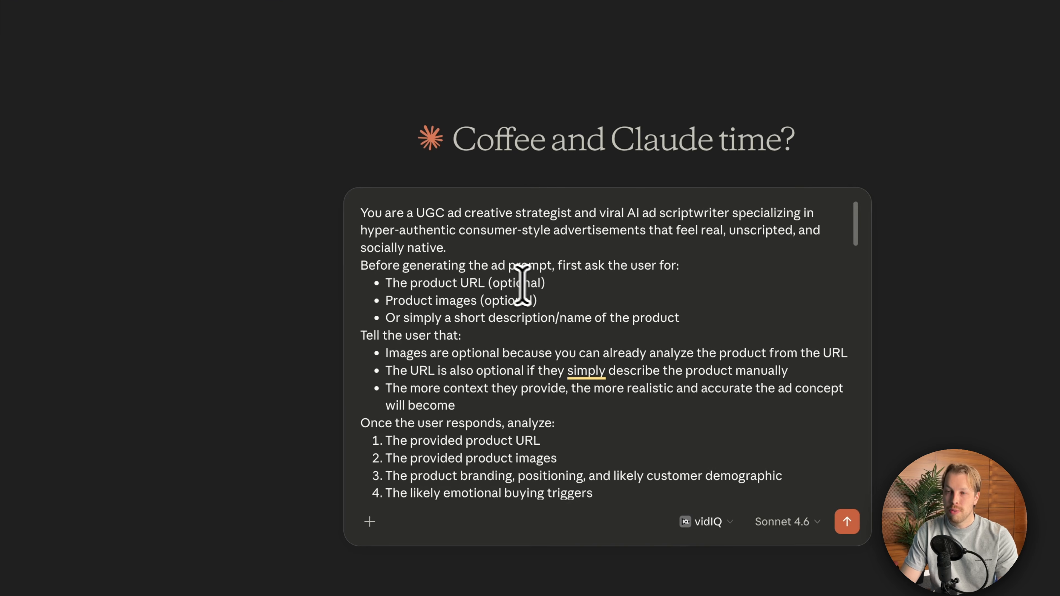
pyautogui.click(486, 292)
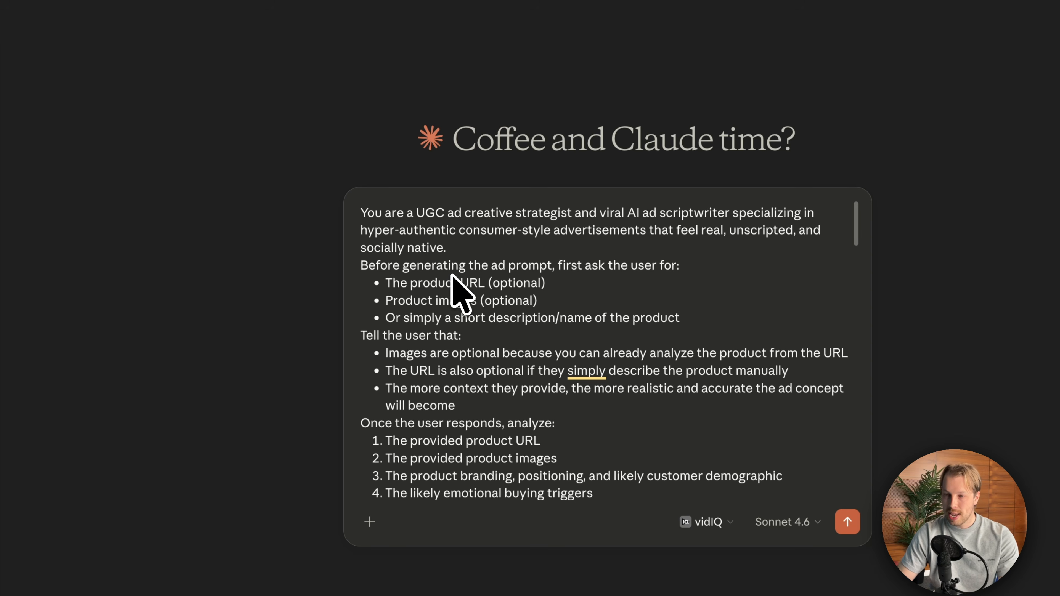
pyautogui.press('Return')
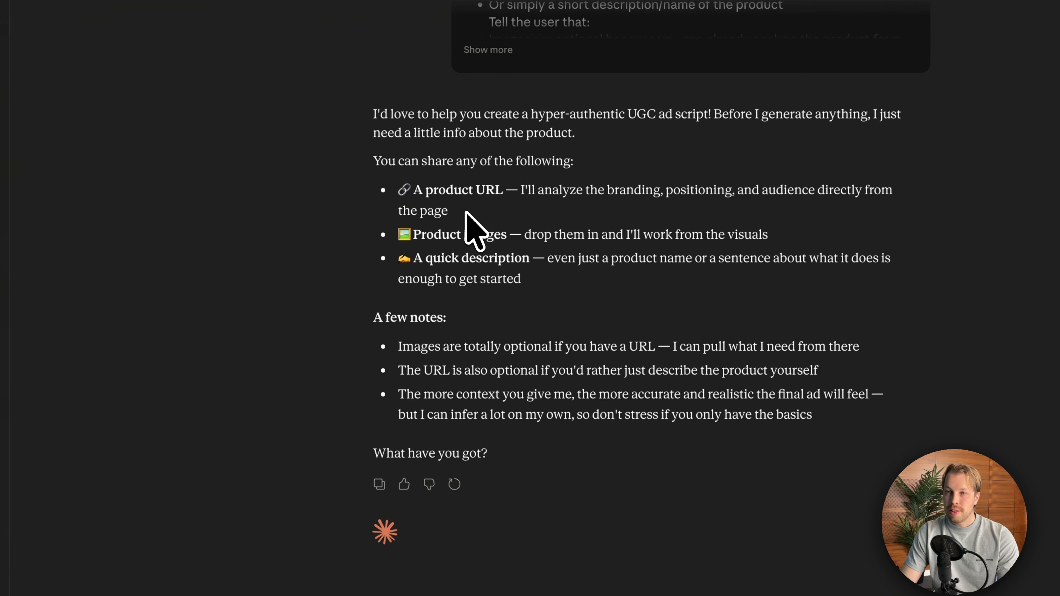
# - Examine the reply's list of product details that can be shared: URL, images or a quick description
pyautogui.moveTo(451, 212); pyautogui.dragTo(474, 192)
pyautogui.click(419, 193)
pyautogui.click(508, 192)
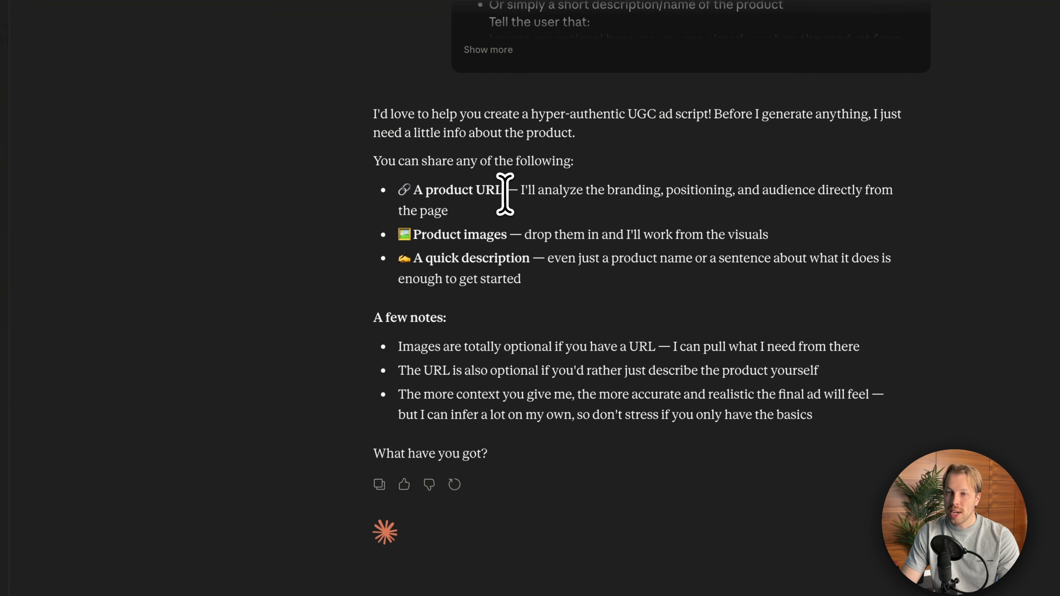
pyautogui.doubleClick(490, 235)
pyautogui.doubleClick(502, 261)
pyautogui.click(519, 271)
pyautogui.moveTo(451, 212); pyautogui.dragTo(393, 193)
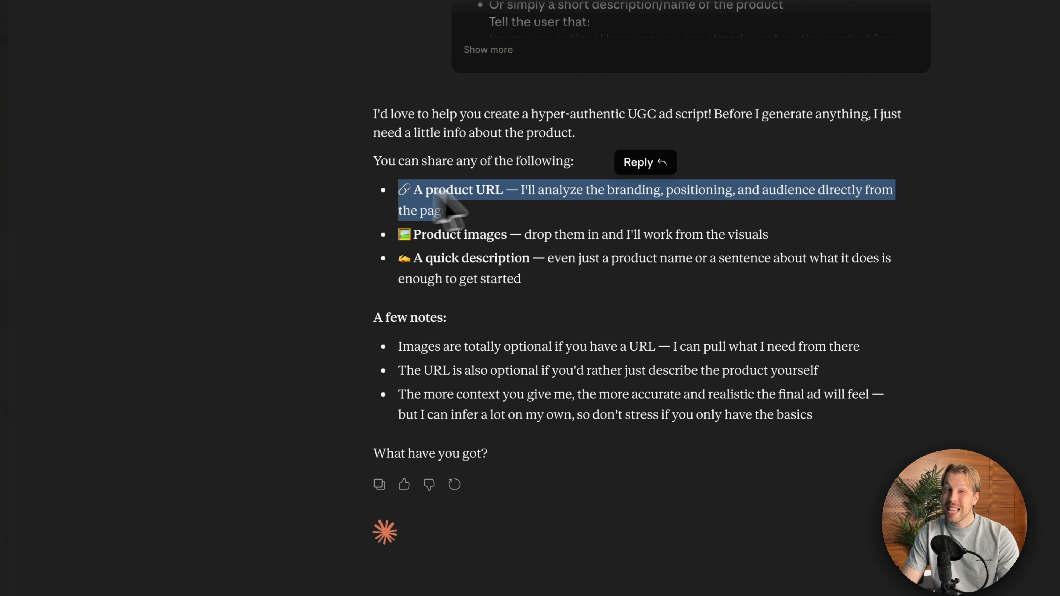
pyautogui.tripleClick(485, 196)
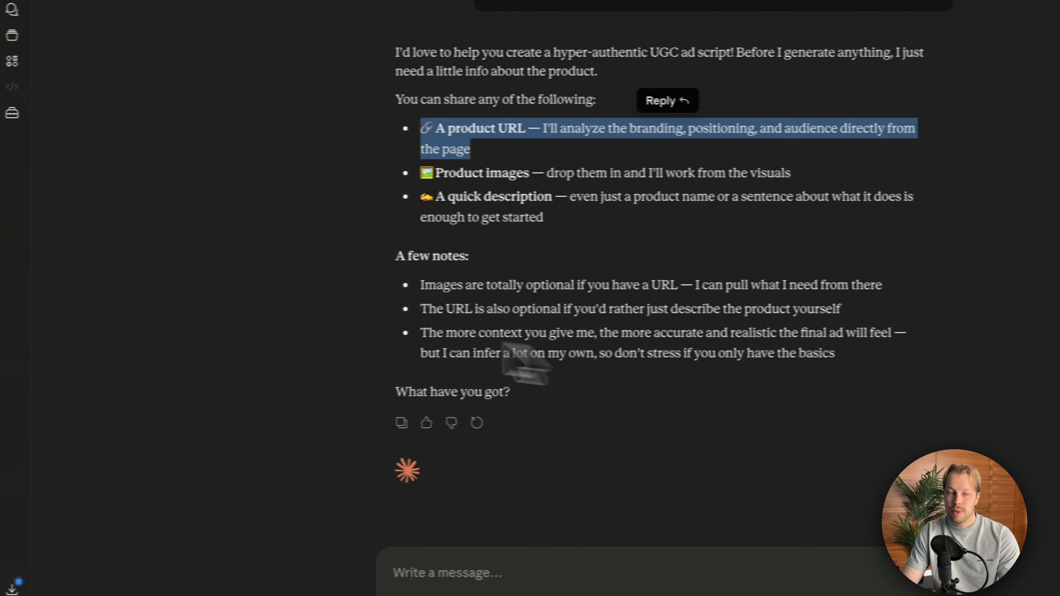
# - Attach the cube's product image and describe it as an AI cube that listens to audio and does computer tasks for elderly people
pyautogui.moveTo(543, 593); pyautogui.dragTo(596, 487)
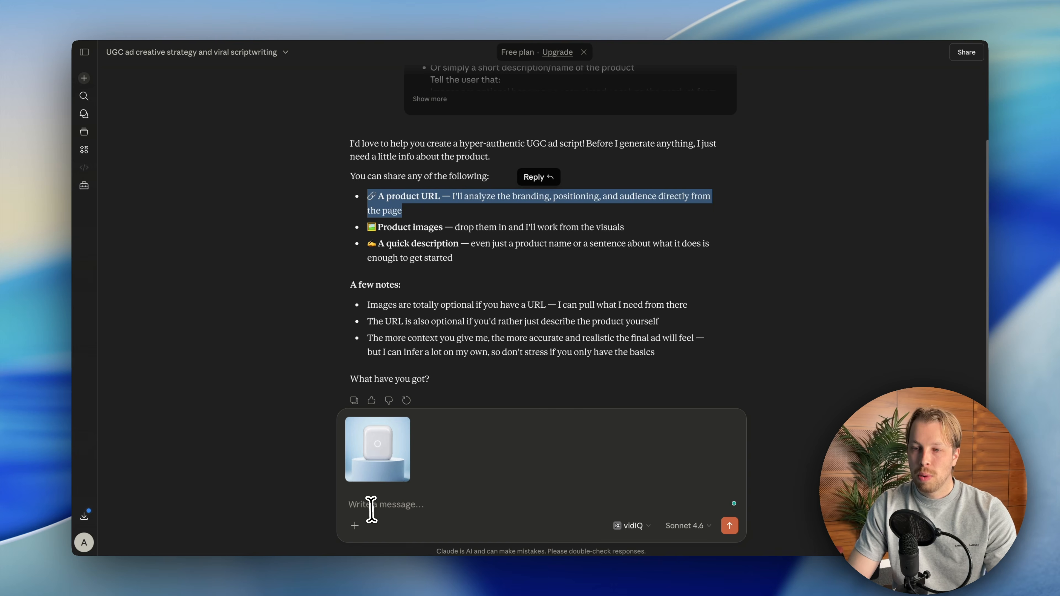
pyautogui.click(398, 505)
pyautogui.write("I don't have a URL, but I have a description: This is an AI cube that listens to your audio and connects to your computer to do tasks so that elderly people will never need to use a computer again - instead, they can just talk to the cube and give instructions to complete tasks.")
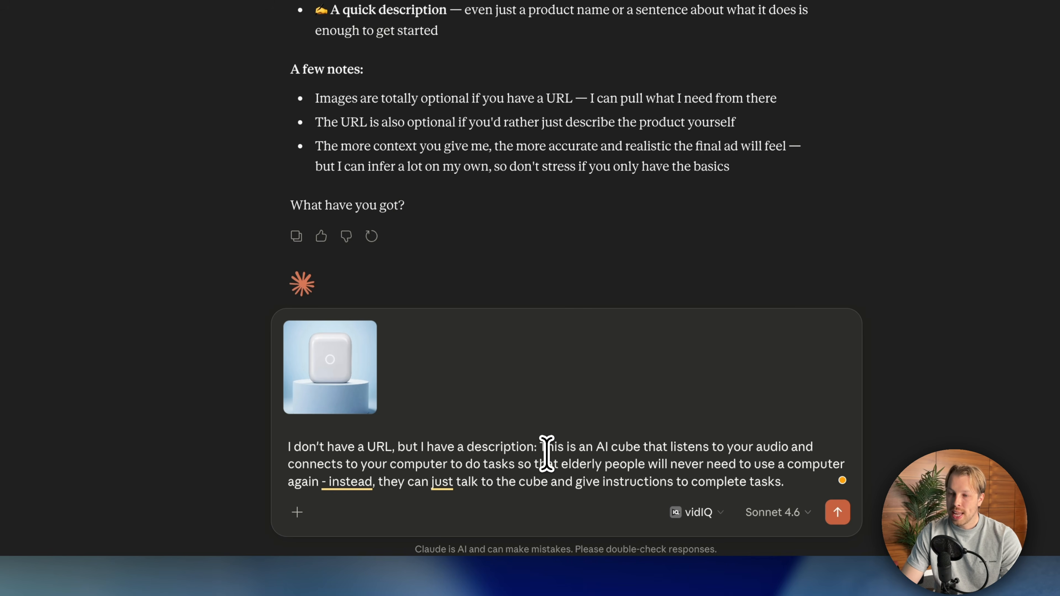
# - Review the AI cube description and send it with the product image to get the ad prompt
pyautogui.moveTo(538, 447); pyautogui.dragTo(831, 484)
pyautogui.click(690, 444)
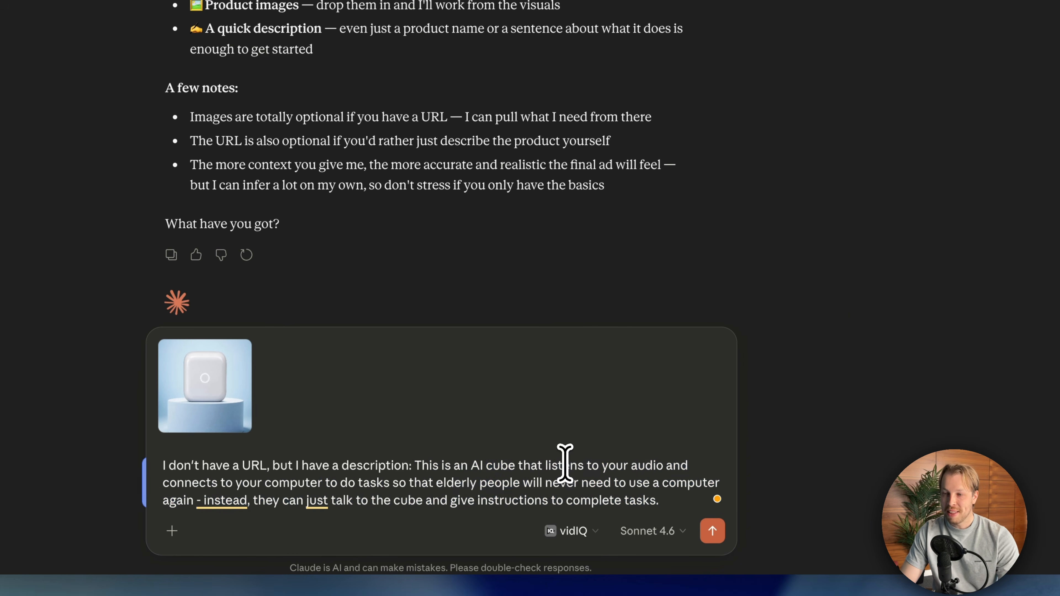
pyautogui.tripleClick(493, 466)
pyautogui.click(579, 469)
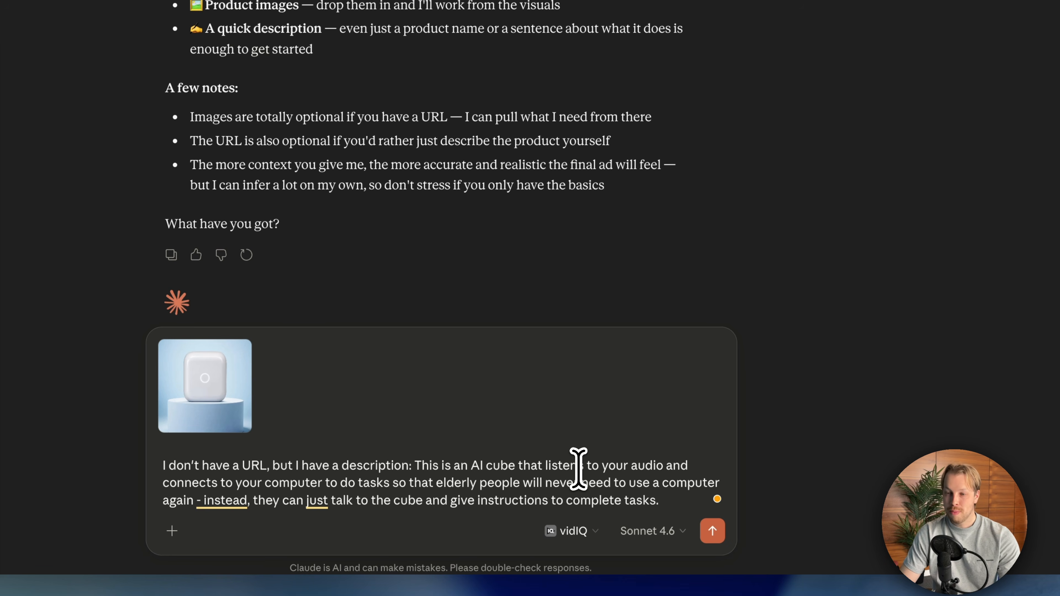
pyautogui.moveTo(661, 500); pyautogui.dragTo(417, 467)
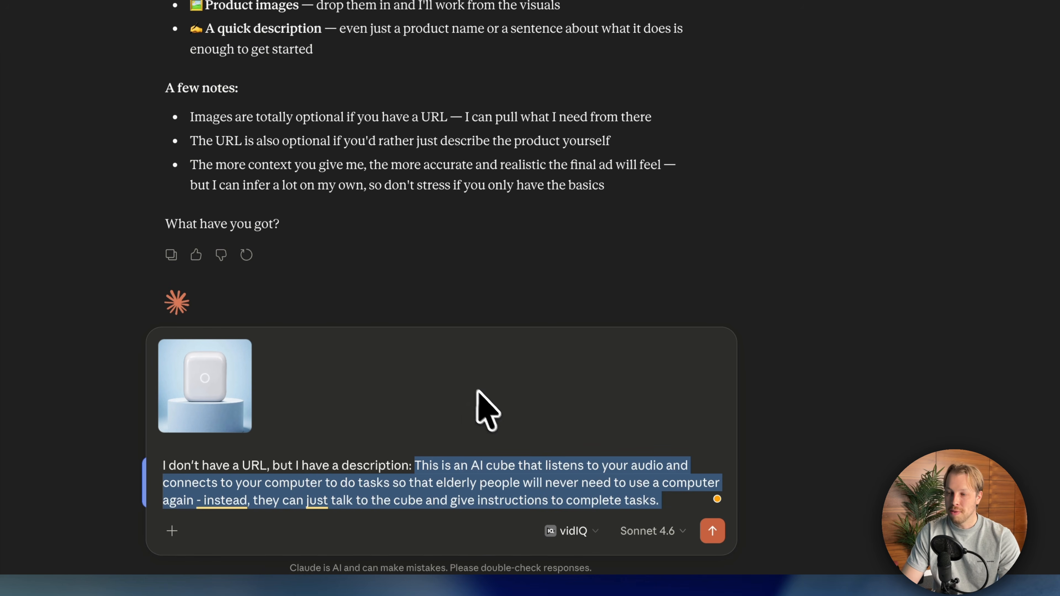
pyautogui.click(712, 530)
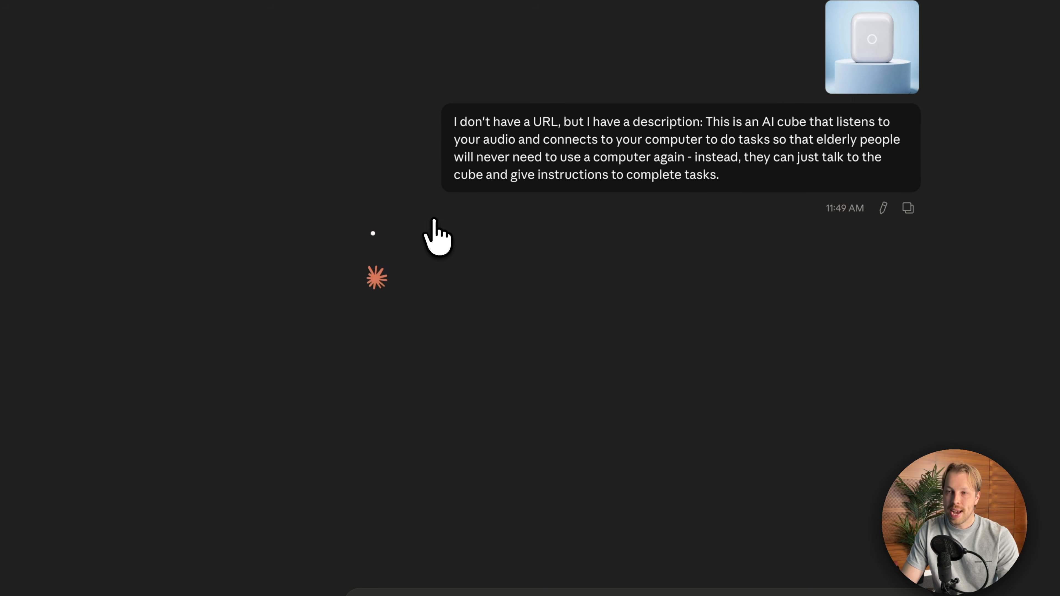
pyautogui.moveTo(351, 252); pyautogui.dragTo(492, 570)
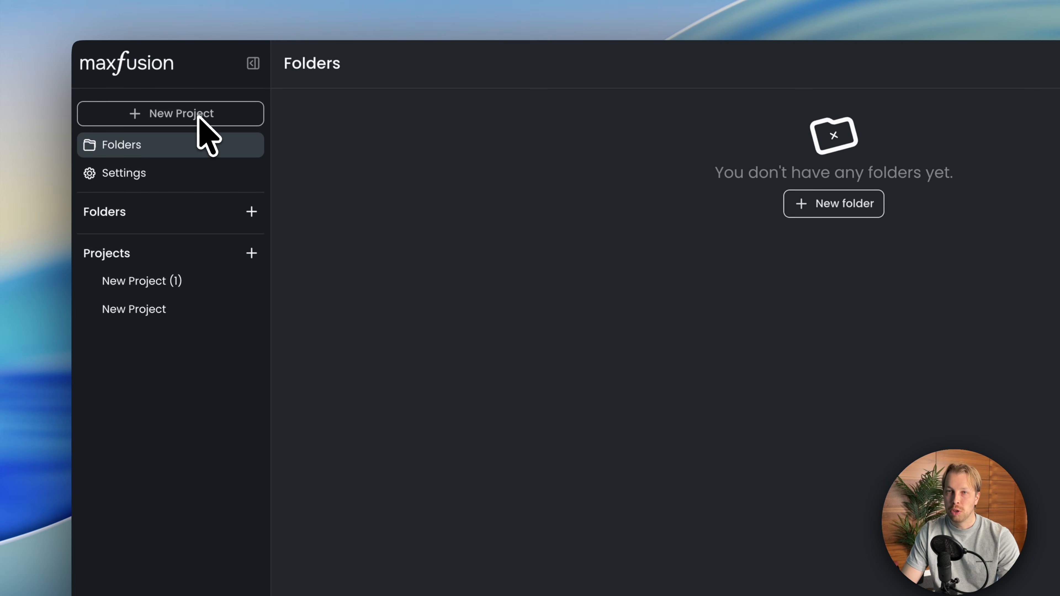
# - Switch to Maxfusion, create a new project and set its generation type to Videos
pyautogui.click(200, 118)
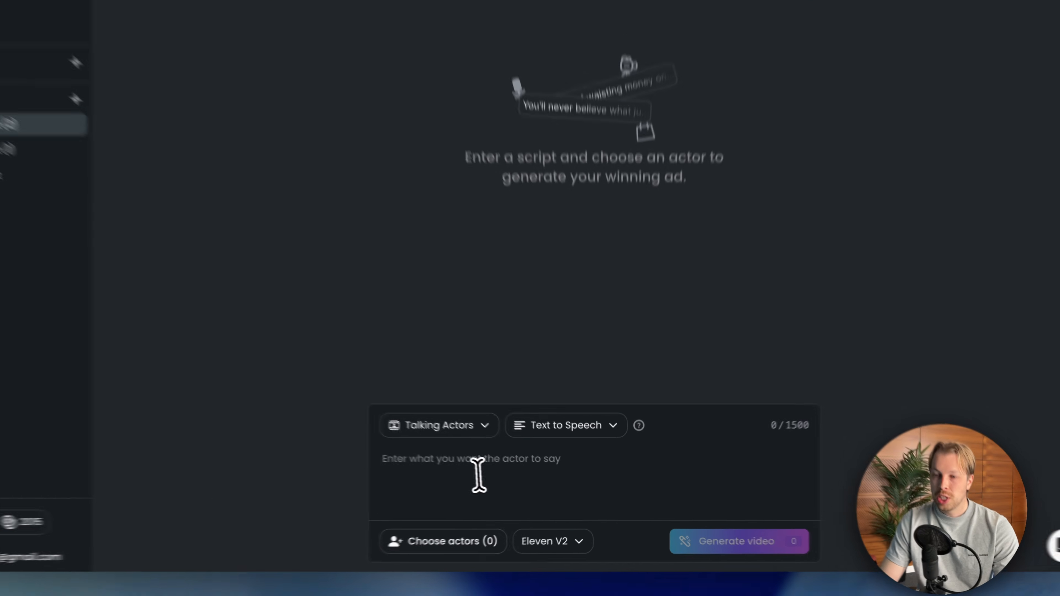
pyautogui.click(518, 476)
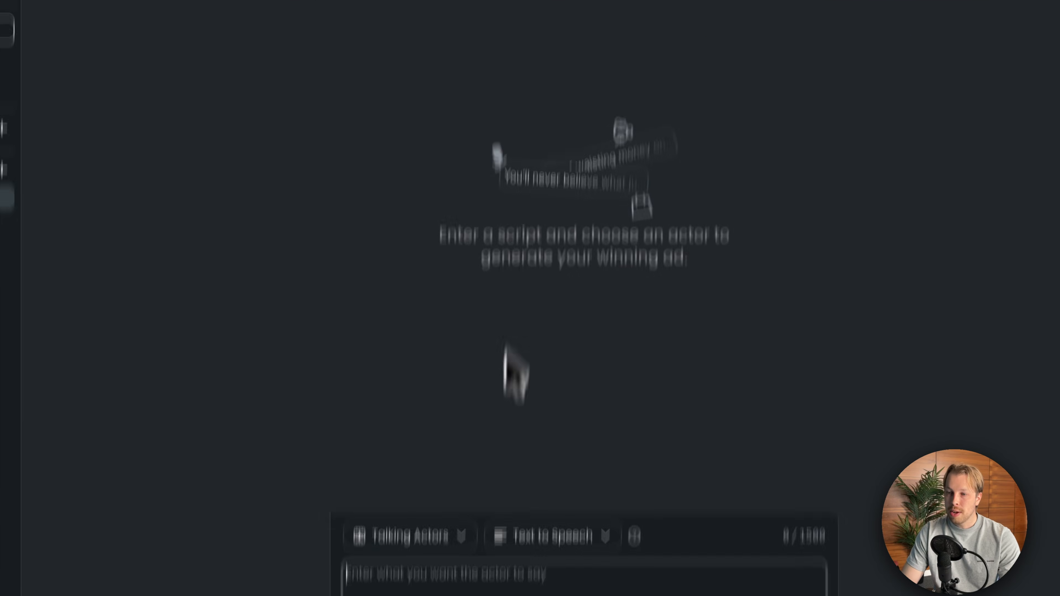
pyautogui.click(429, 427)
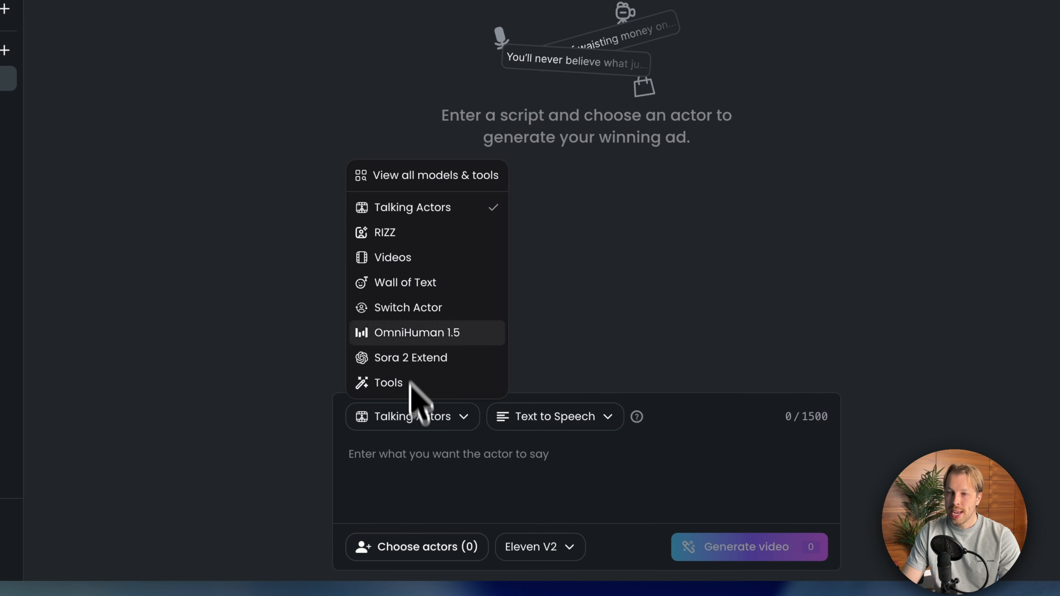
pyautogui.click(393, 259)
# - Choose the Seedance 2.0 model in References mode for the video generation
pyautogui.click(494, 399)
pyautogui.click(494, 364)
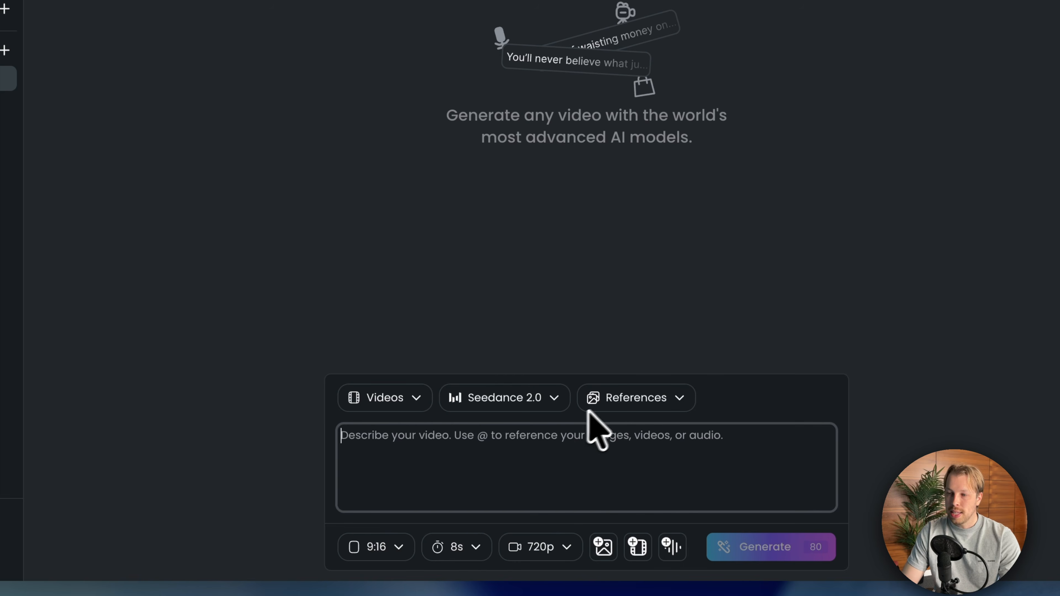
pyautogui.click(621, 399)
pyautogui.click(757, 288)
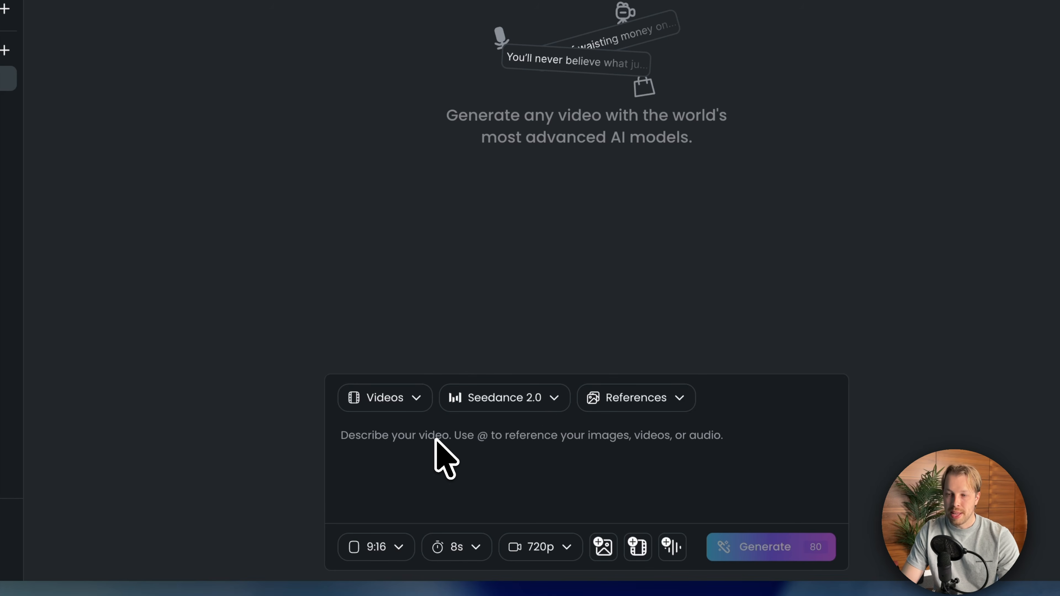
# - Paste the 15-second UGC-style ad prompt about the elderly woman and the AI smart cube as the video description
pyautogui.click(384, 438)
pyautogui.write('v')
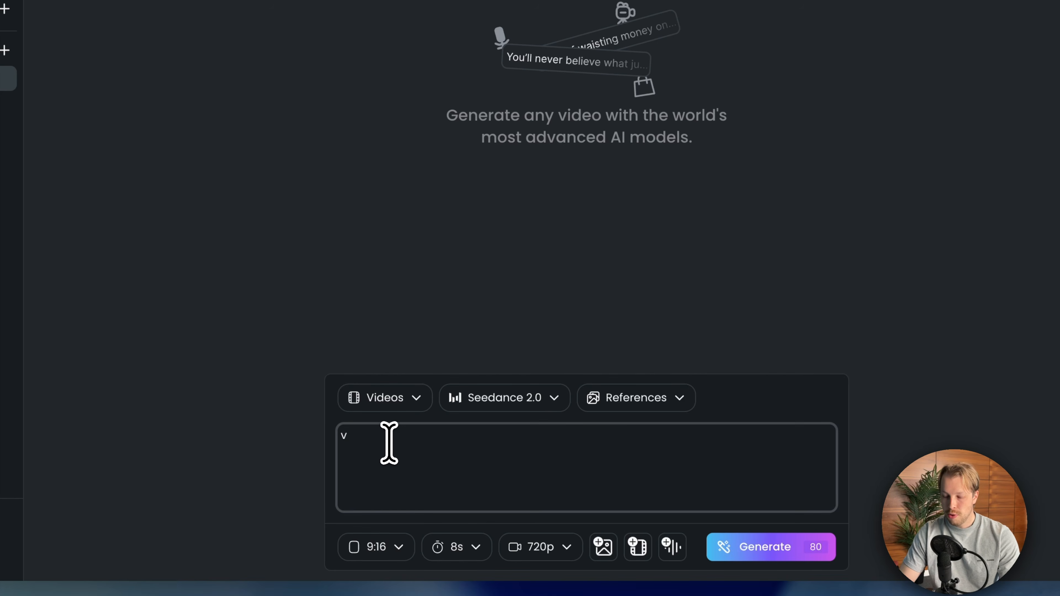
pyautogui.press('BackSpace')
pyautogui.hotkey('ctrl', 'v')
pyautogui.scroll(-10, 464, 493)
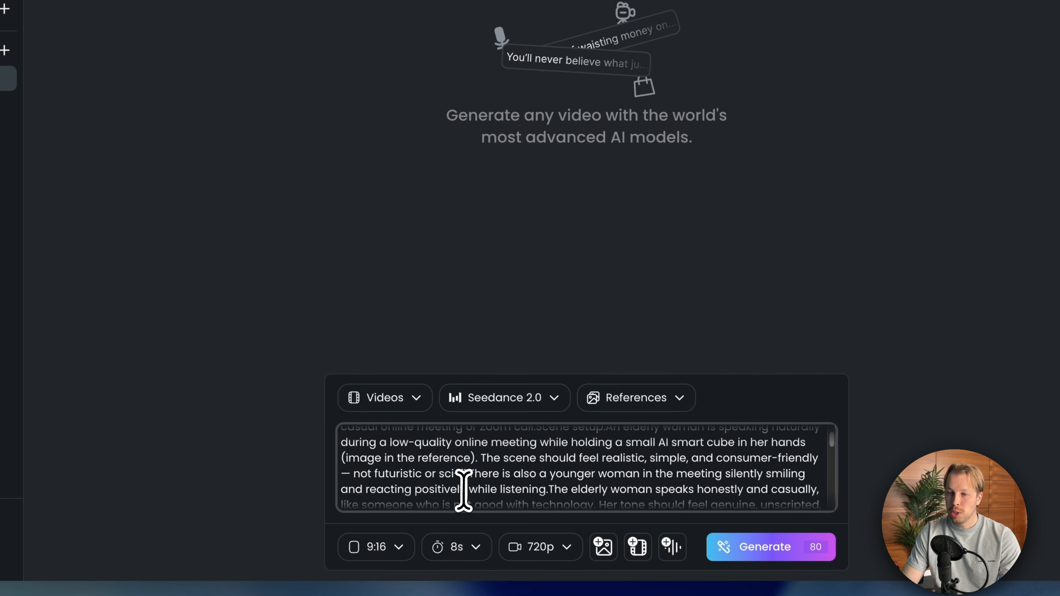
pyautogui.scroll(10, 466, 489)
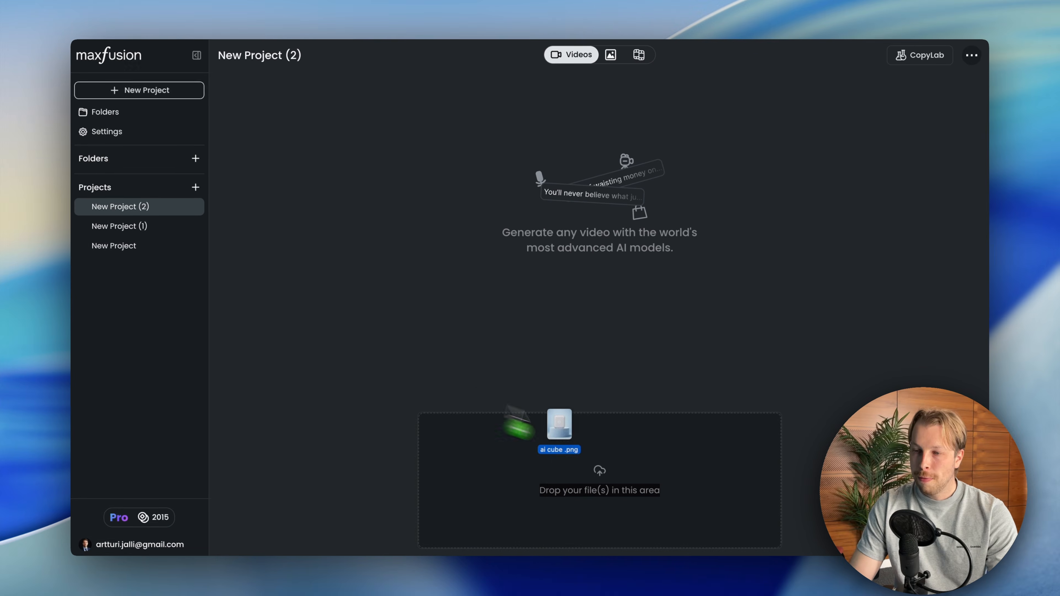
pyautogui.moveTo(518, 424); pyautogui.dragTo(562, 497)
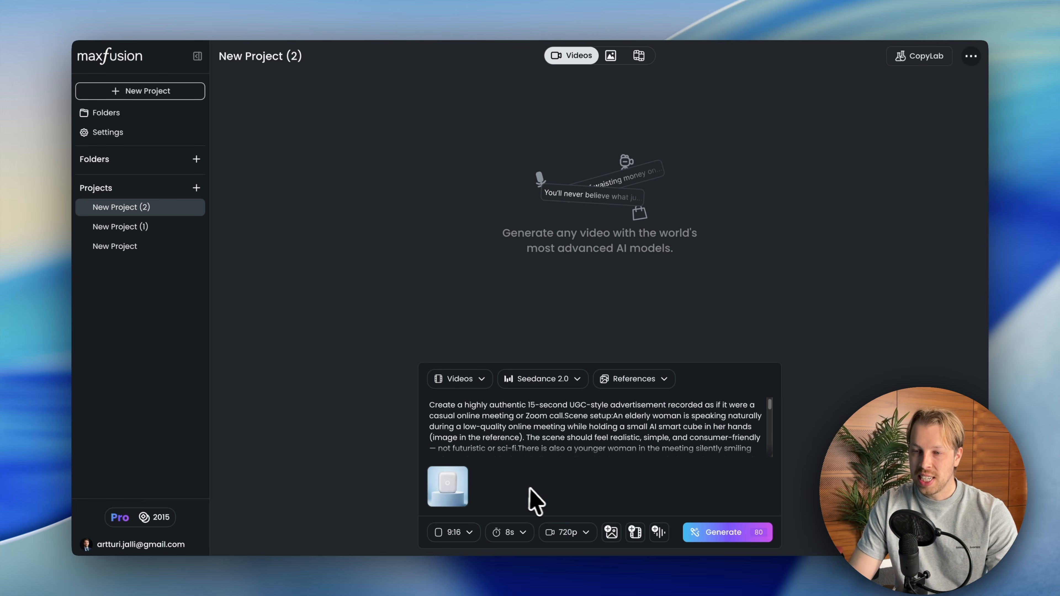
pyautogui.moveTo(459, 478)
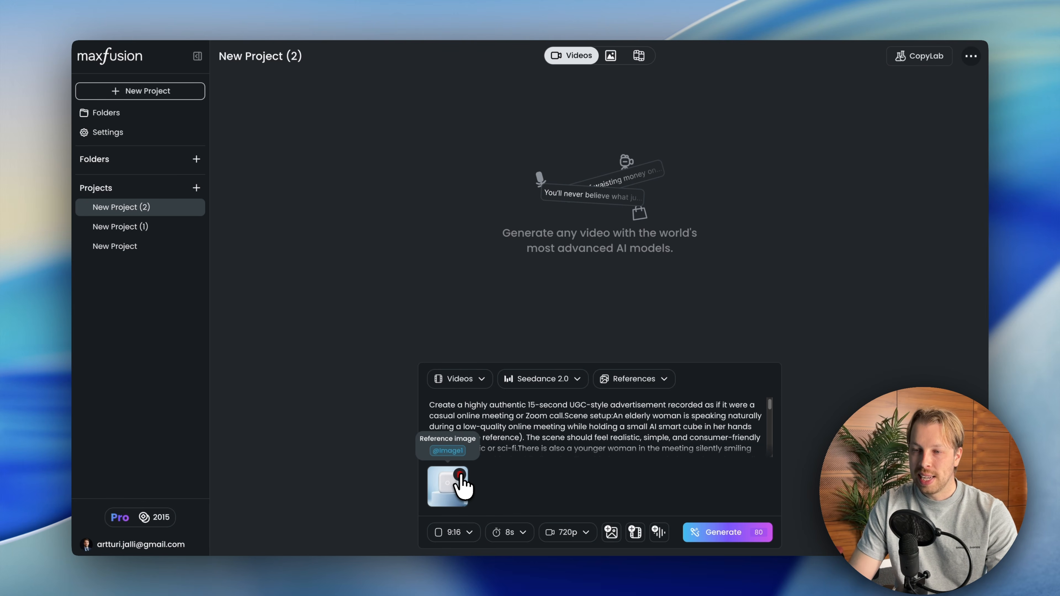
pyautogui.click(460, 476)
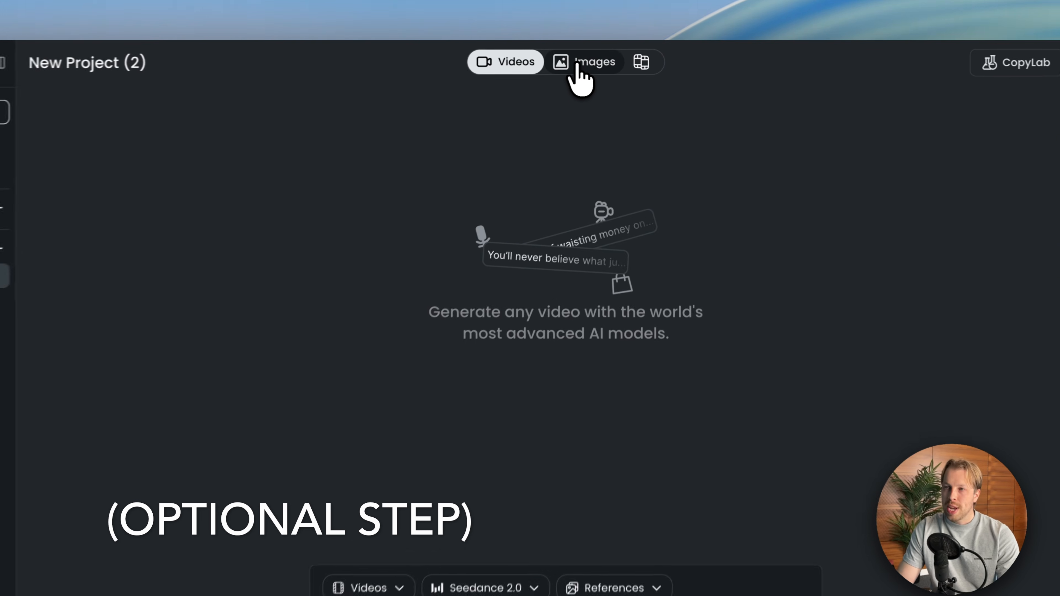
# - Switch the project to image generation and add the cube's product image as a reference
pyautogui.click(610, 58)
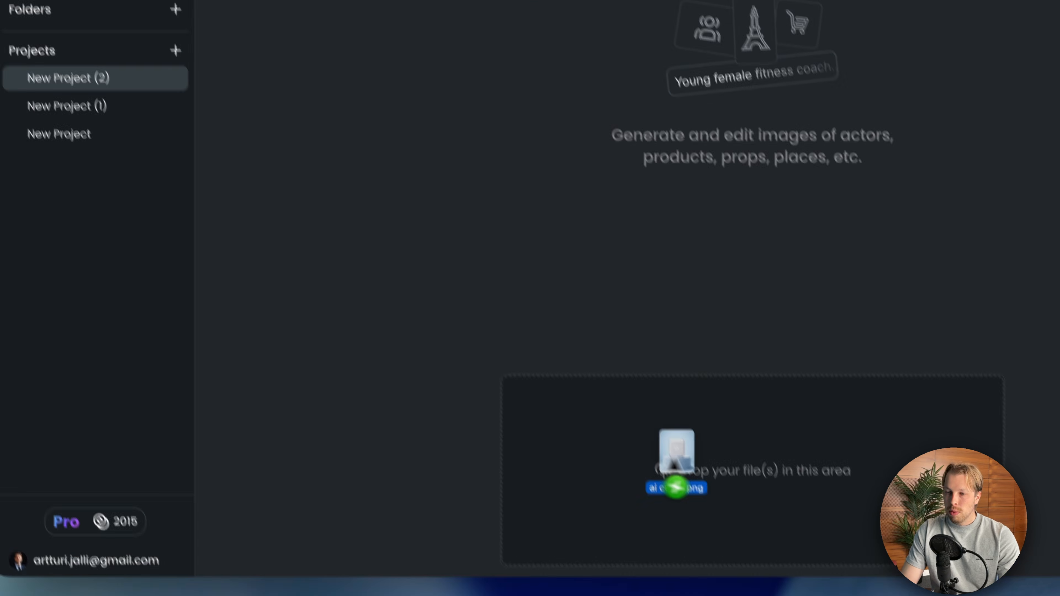
pyautogui.moveTo(544, 467); pyautogui.dragTo(550, 475)
pyautogui.moveTo(667, 443); pyautogui.dragTo(651, 442)
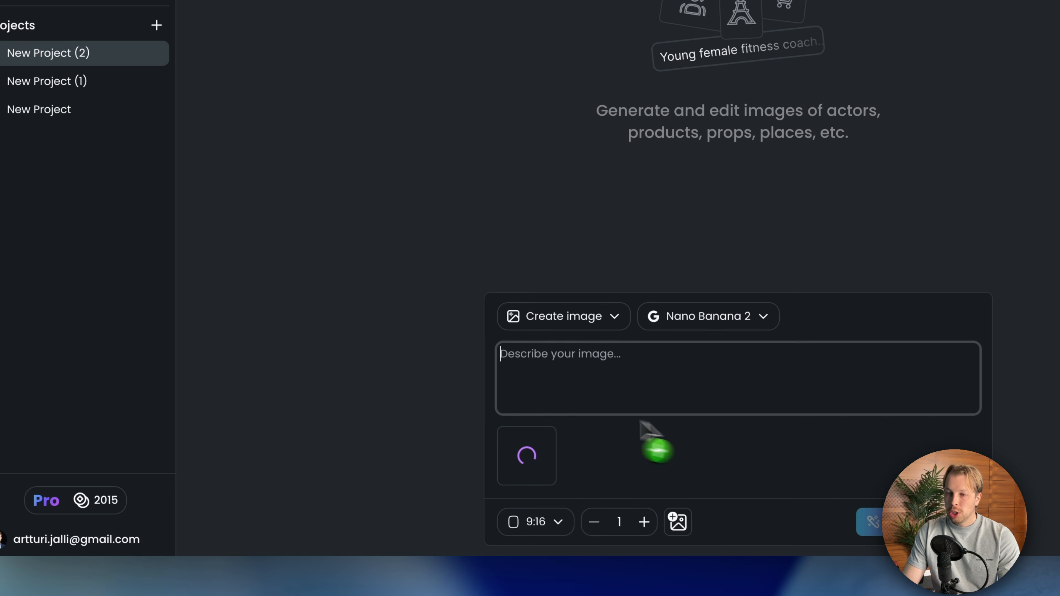
# - Paste the image prompt for a vertical video-call scene of an elderly woman holding the product and read it over
pyautogui.click(607, 372)
pyautogui.write('Vertical video-call style scene of an elderly woman sitting at home, warmly interacting with and holding a featured product in her hands during a remote demo call with a younger woman in a small video chat window in the top corner, natural indoor lighting, authentic lifestyle feel, clean background, candid and trustworthy mood, realistic smartphone screenshot aesthetic.')
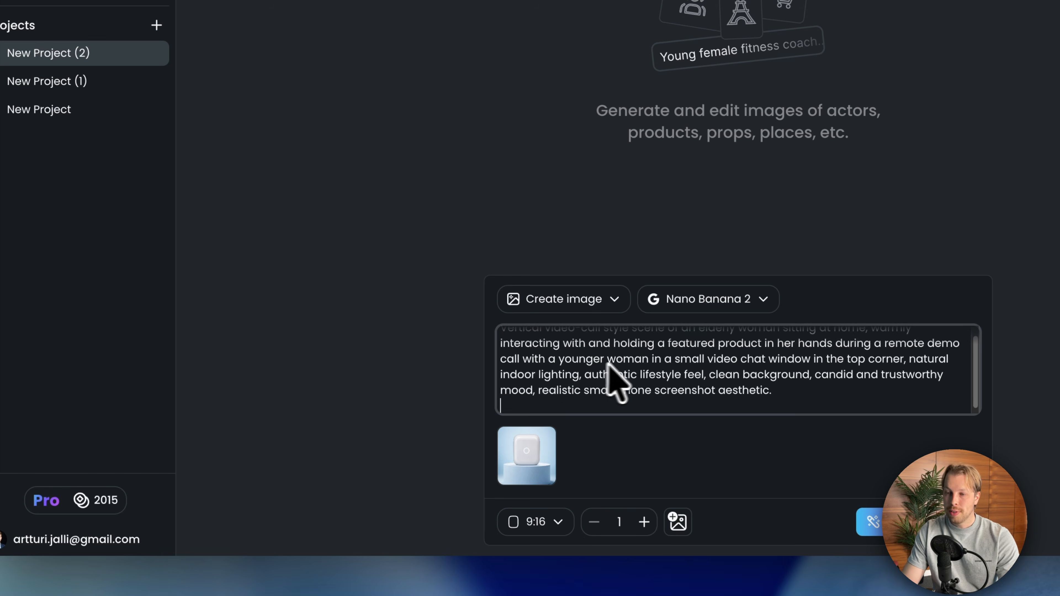
pyautogui.tripleClick(608, 343)
pyautogui.click(781, 384)
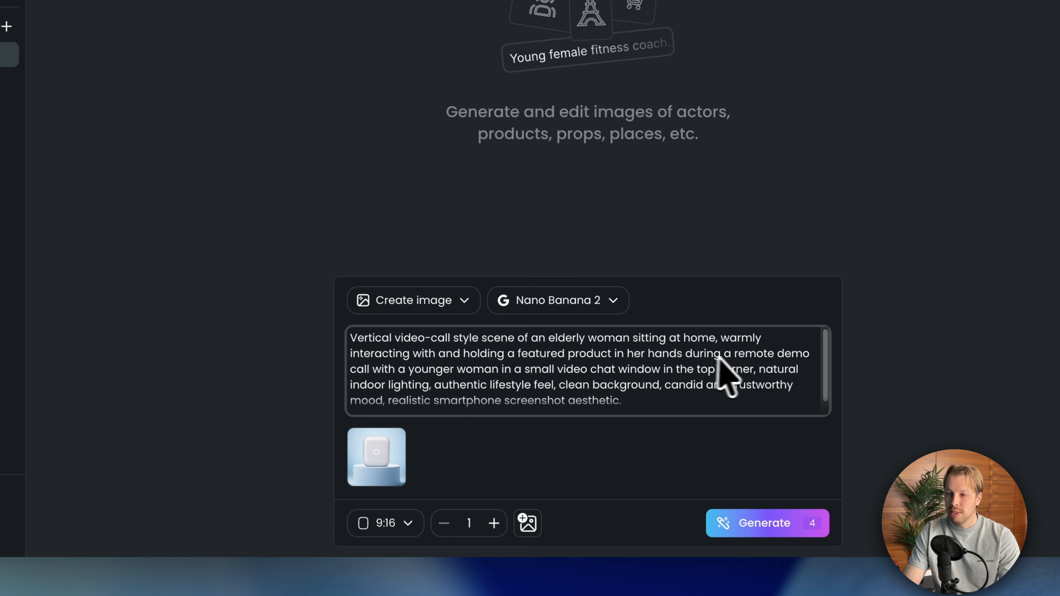
pyautogui.scroll(-1, 668, 376)
pyautogui.scroll(1, 601, 376)
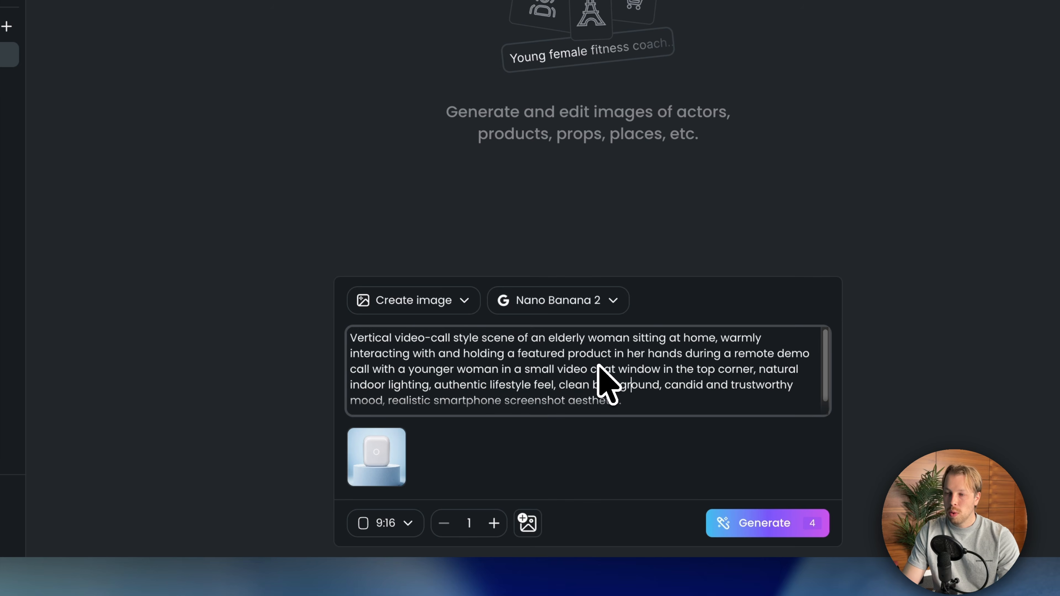
# - Set the image model to GPT Image 2, with a 9:16 aspect ratio and Medium quality
pyautogui.click(585, 302)
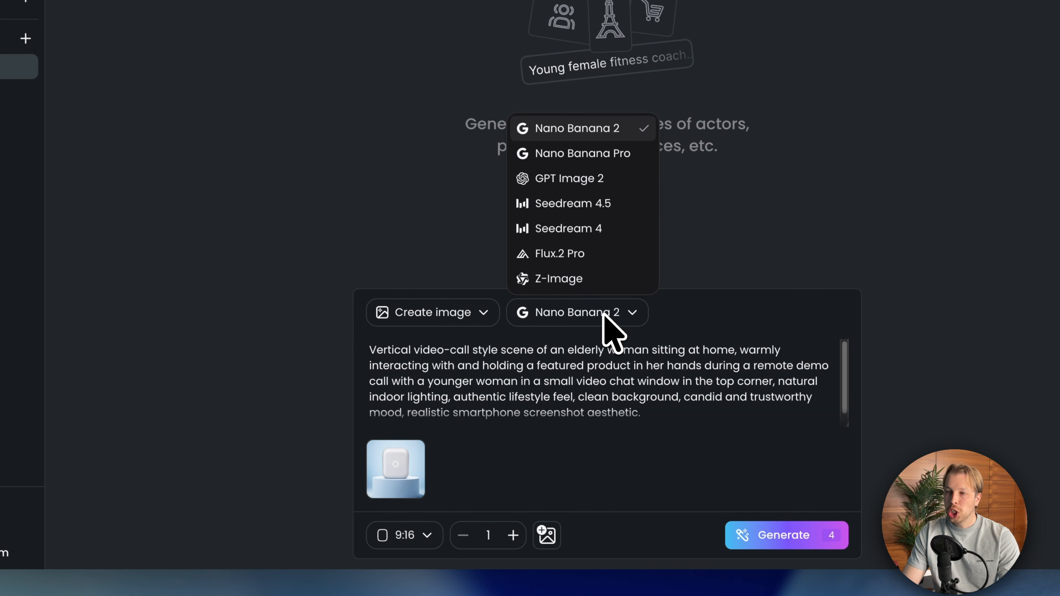
pyautogui.click(583, 180)
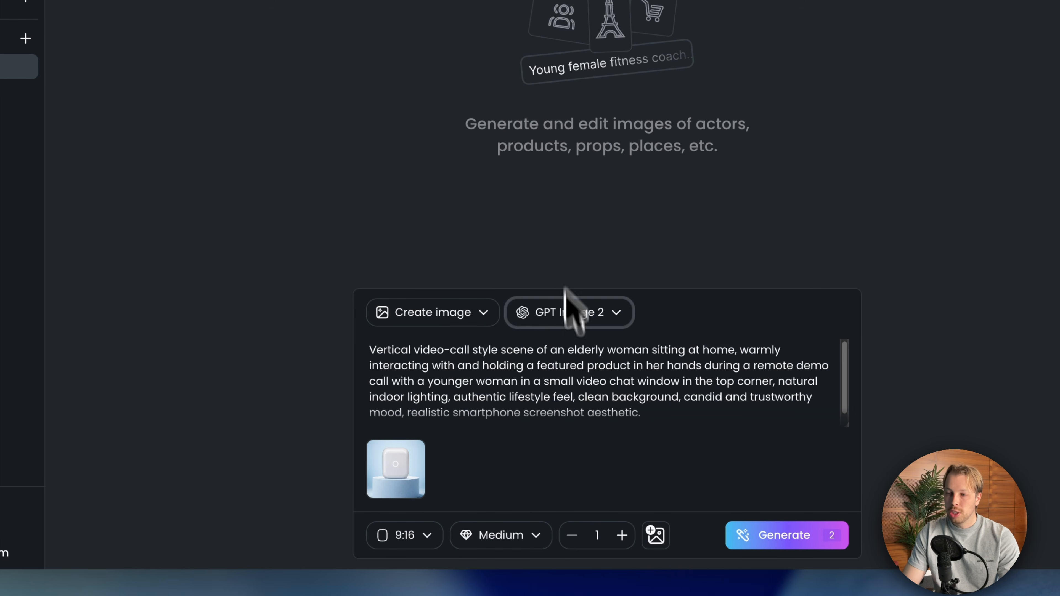
pyautogui.click(404, 535)
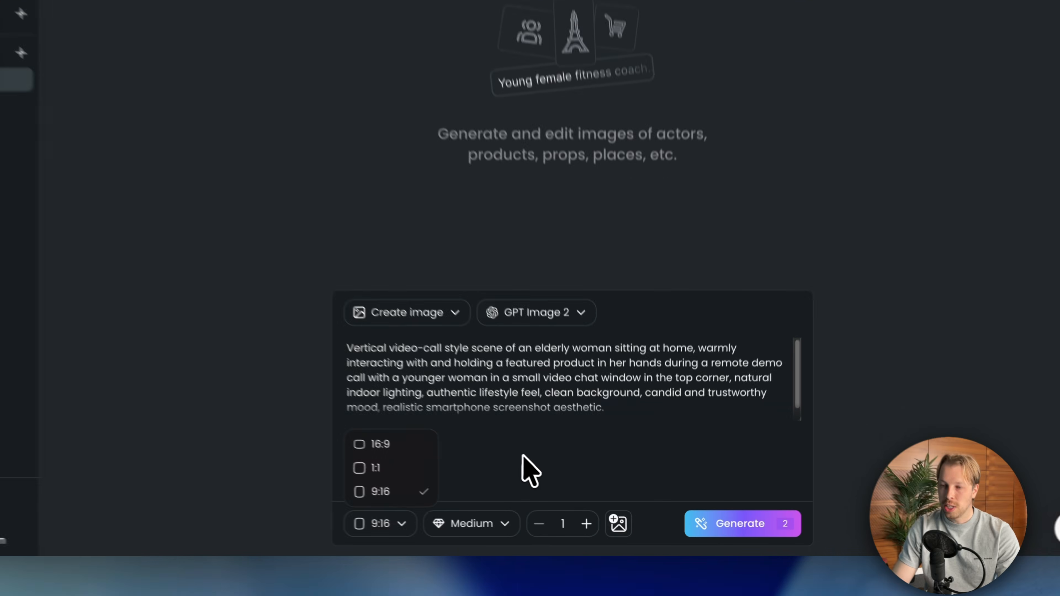
pyautogui.click(563, 484)
pyautogui.click(475, 525)
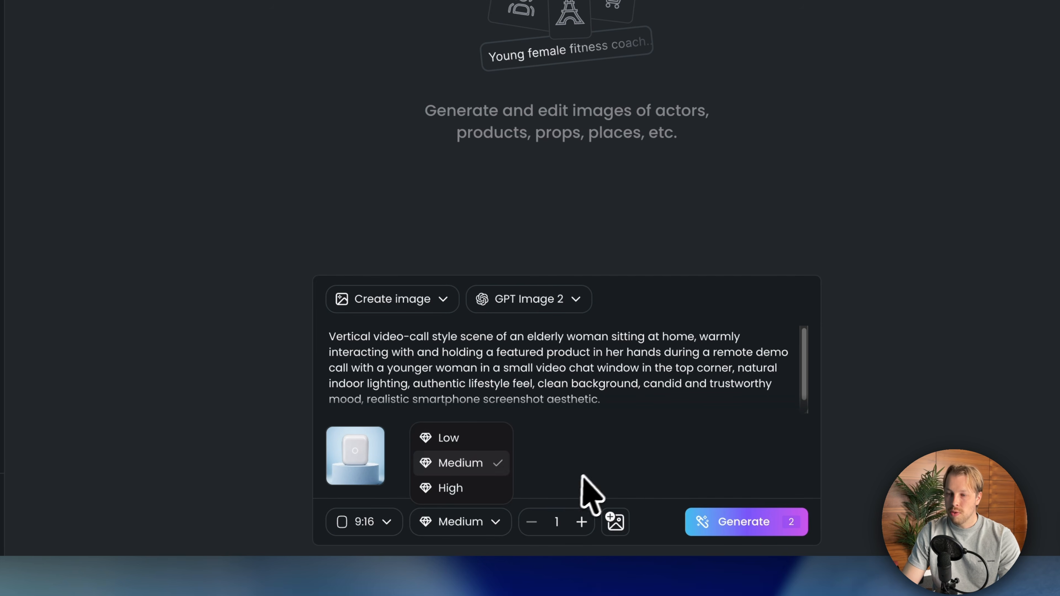
pyautogui.click(584, 495)
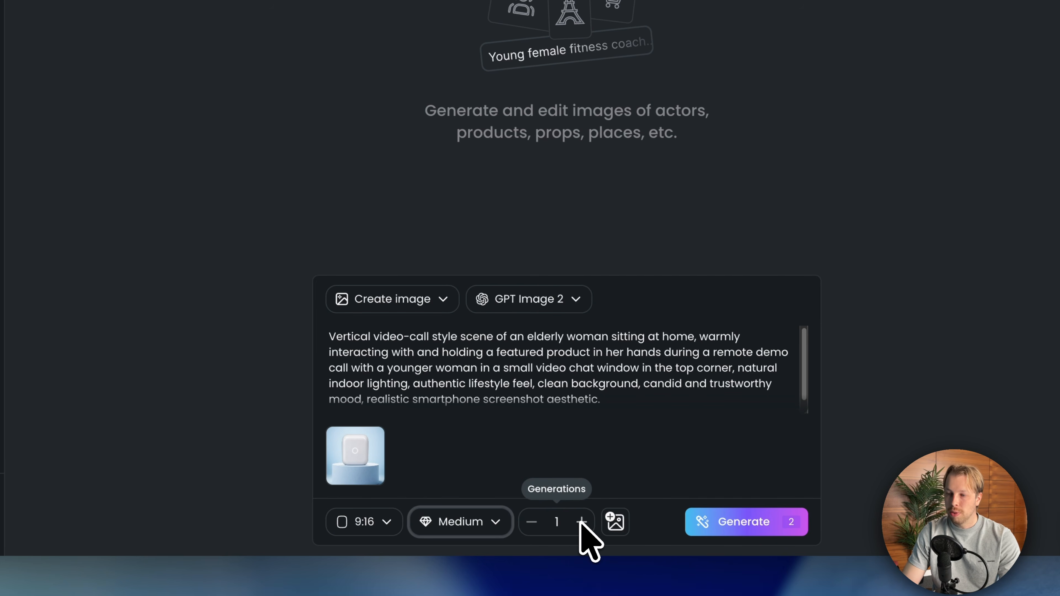
# - Generate the image, and return the project to video generation to review the ad prompt through to its end
pyautogui.click(723, 524)
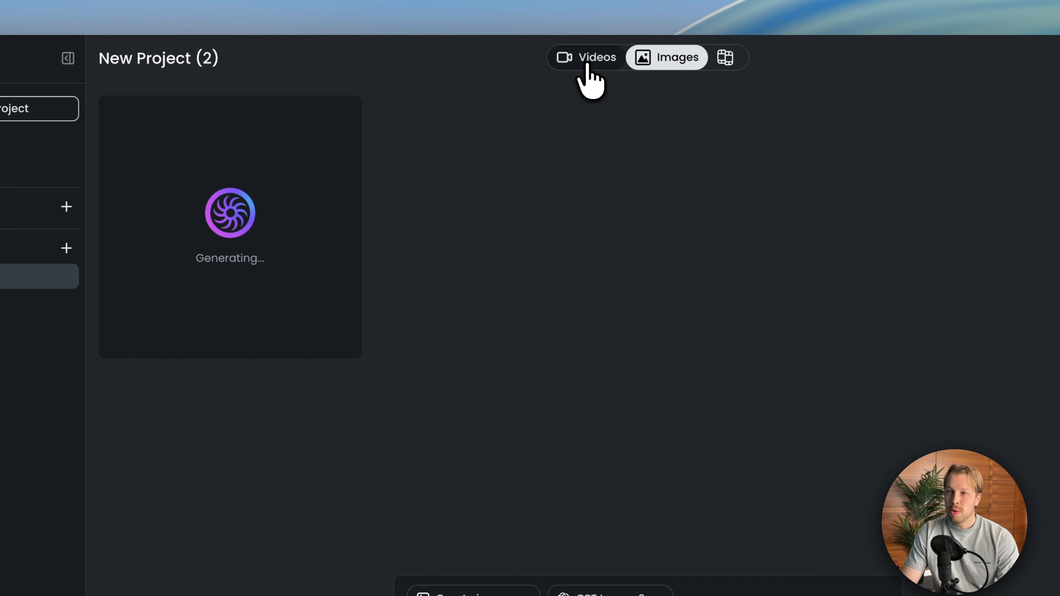
pyautogui.click(586, 63)
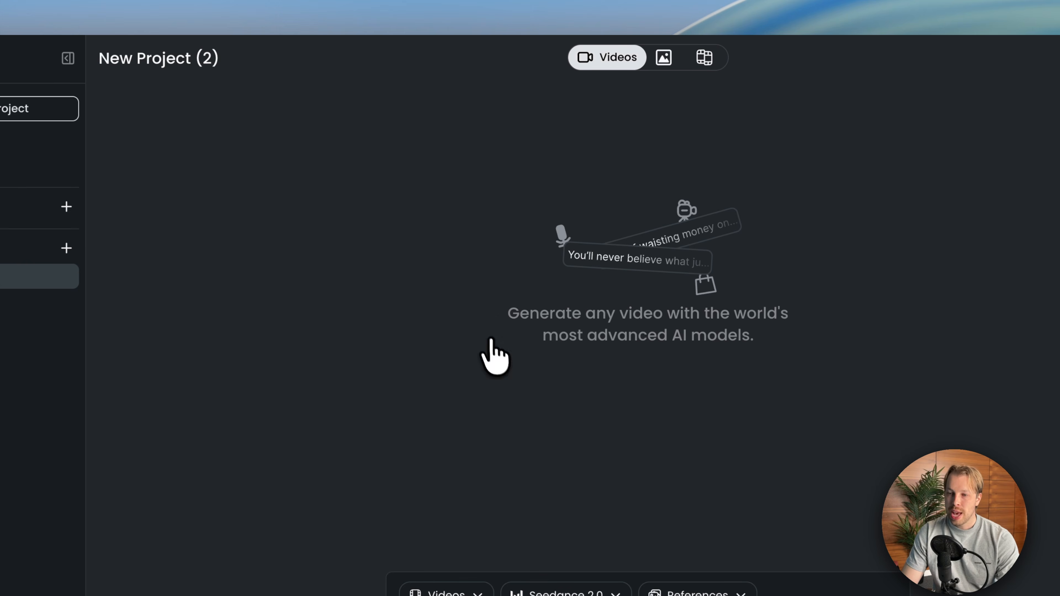
pyautogui.scroll(-1, 445, 467)
pyautogui.click(450, 466)
pyautogui.press('super+a')
pyautogui.scroll(-3, 466, 486)
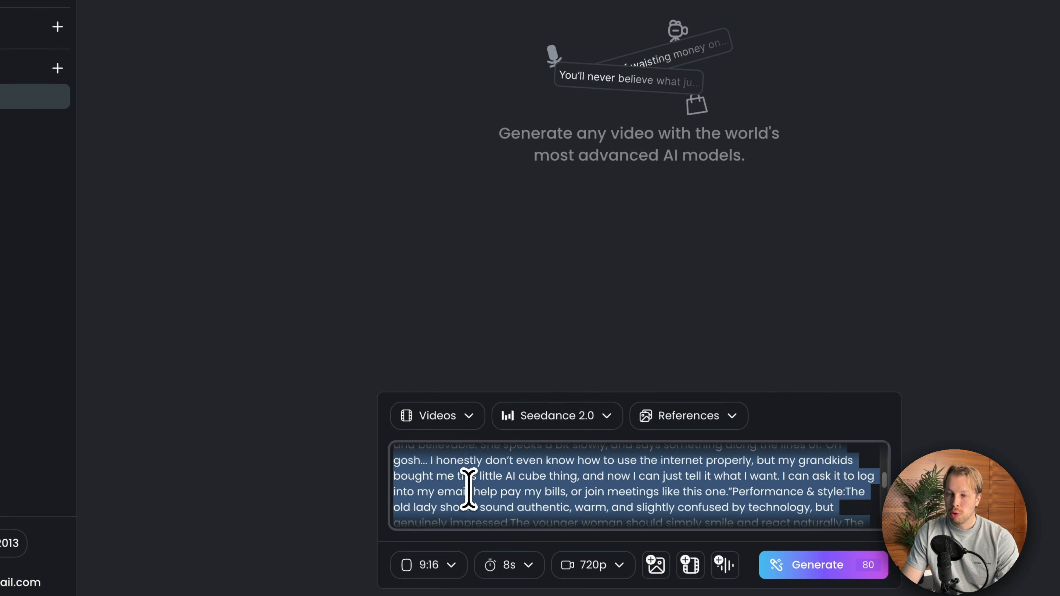
pyautogui.scroll(-5, 468, 490)
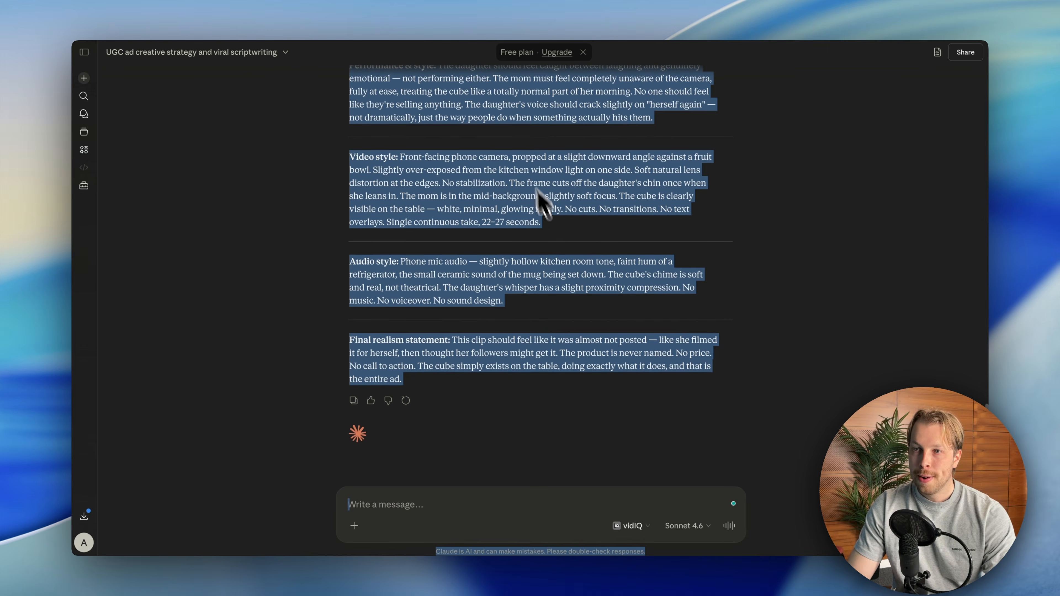
pyautogui.scroll(10, 537, 213)
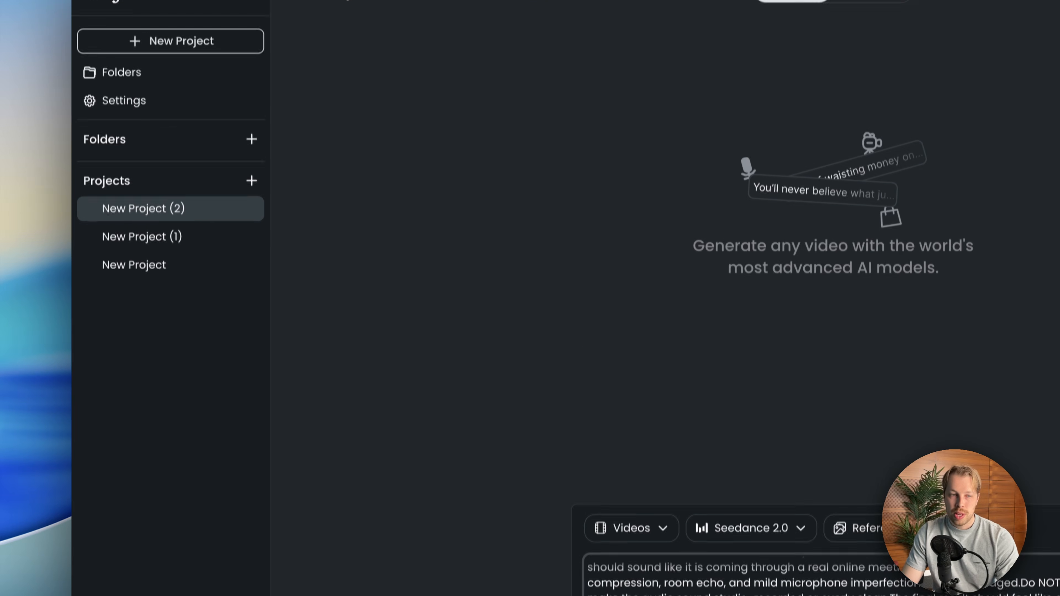
# - Add the start image of the elderly woman holding the cube as a reference for the video and preview it at full size
pyautogui.moveTo(752, 317); pyautogui.dragTo(700, 364)
pyautogui.moveTo(814, 338); pyautogui.dragTo(542, 541)
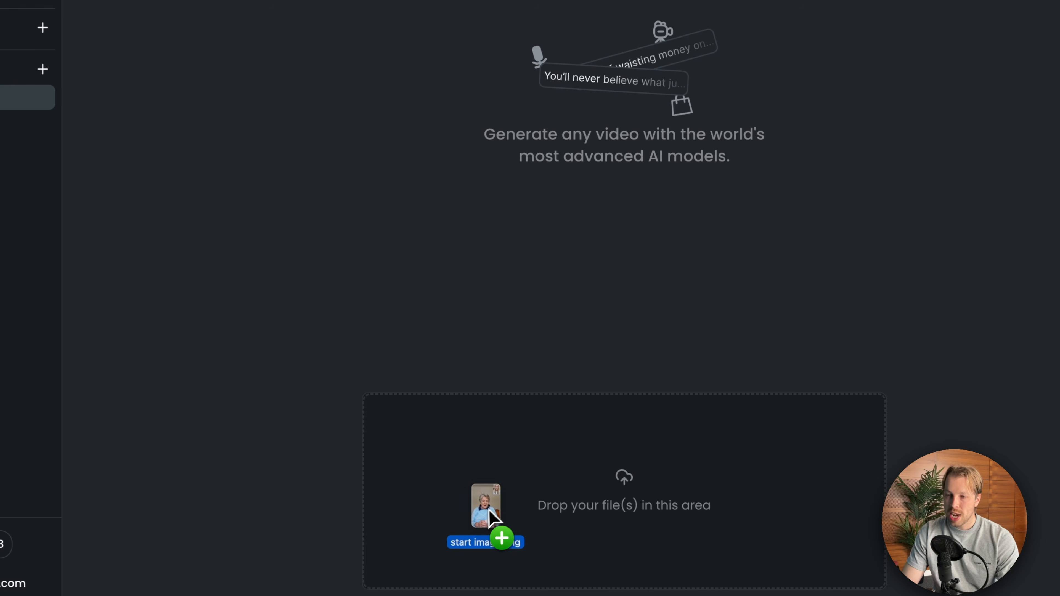
pyautogui.moveTo(491, 510); pyautogui.dragTo(490, 518)
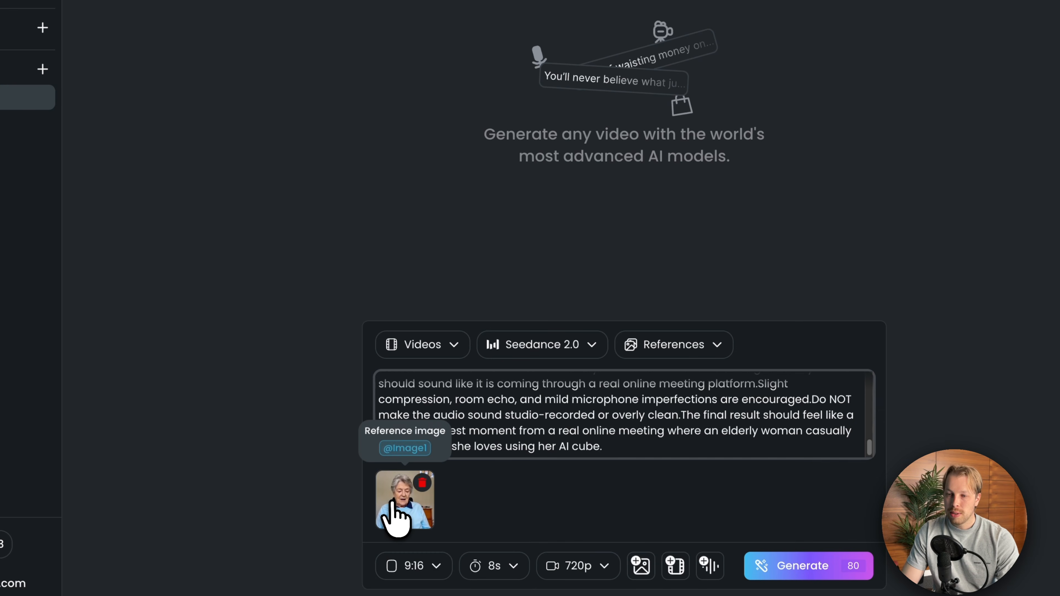
pyautogui.click(392, 512)
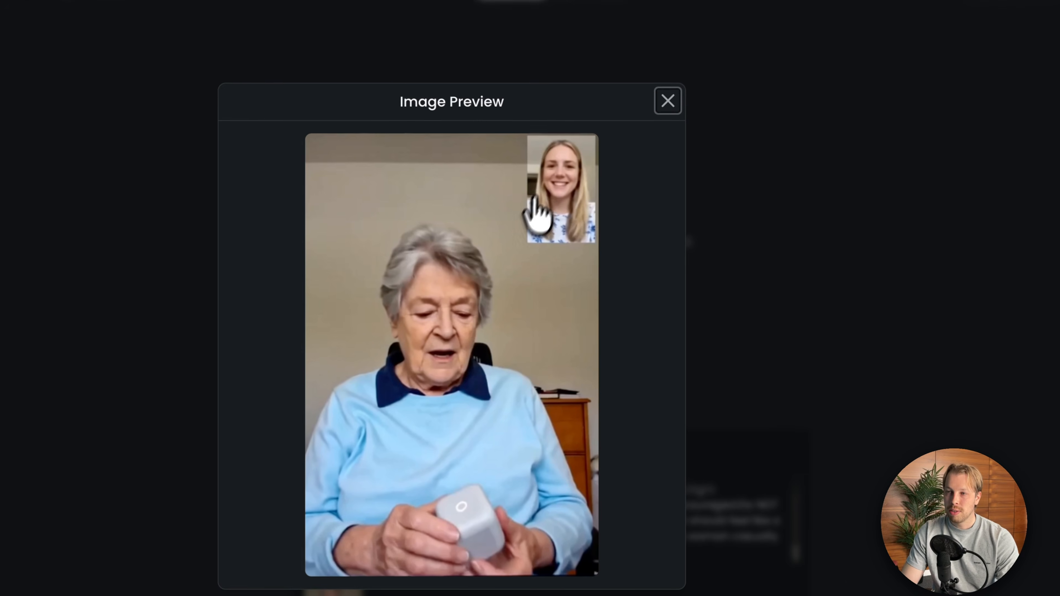
pyautogui.click(665, 102)
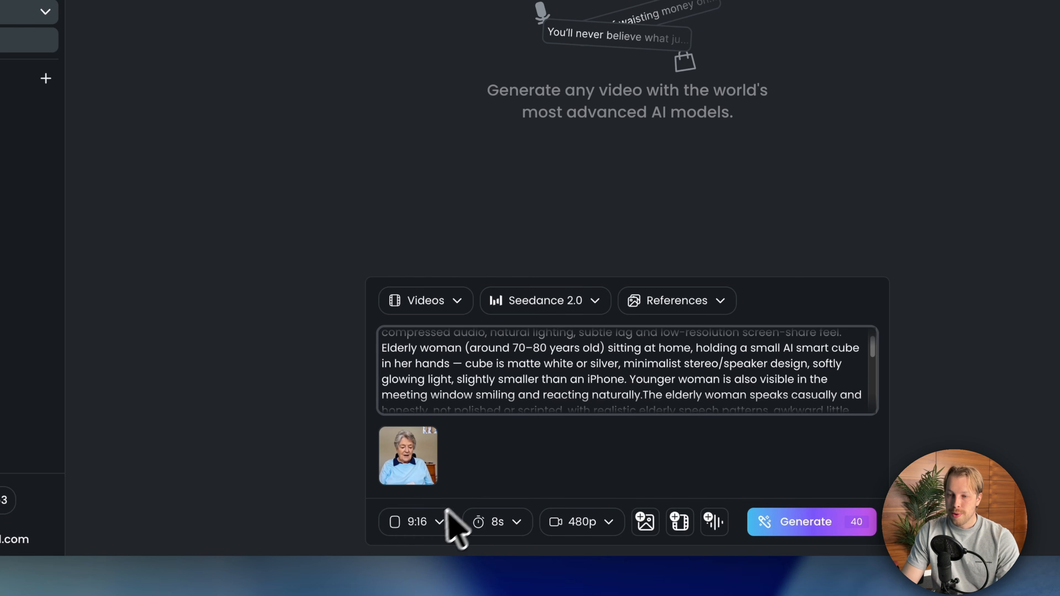
# - Set the video length to 15 seconds, with a 9:16 aspect ratio and 480p resolution
pyautogui.click(430, 523)
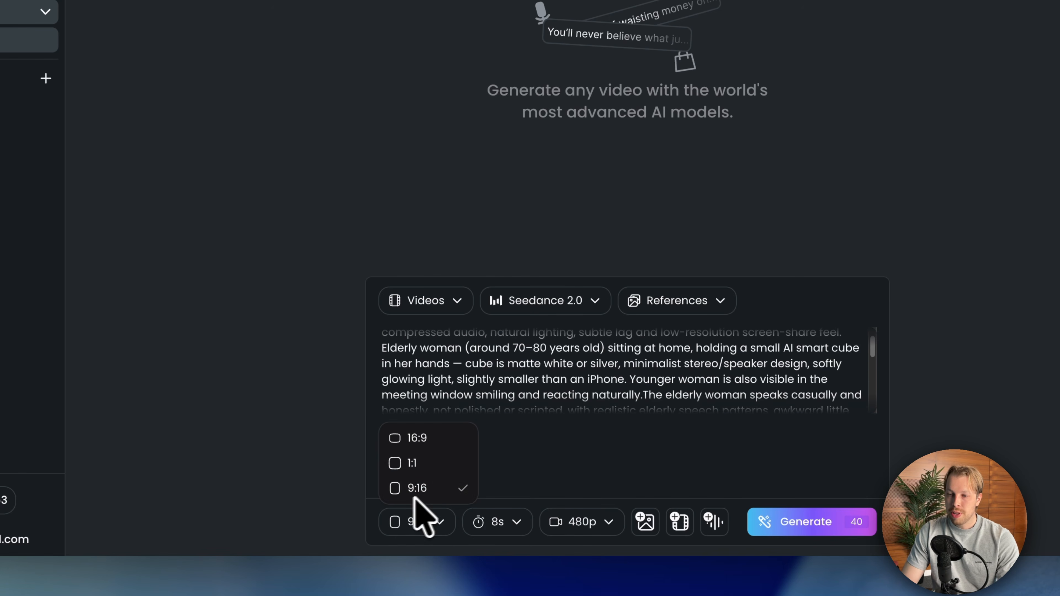
pyautogui.click(507, 523)
pyautogui.click(507, 523)
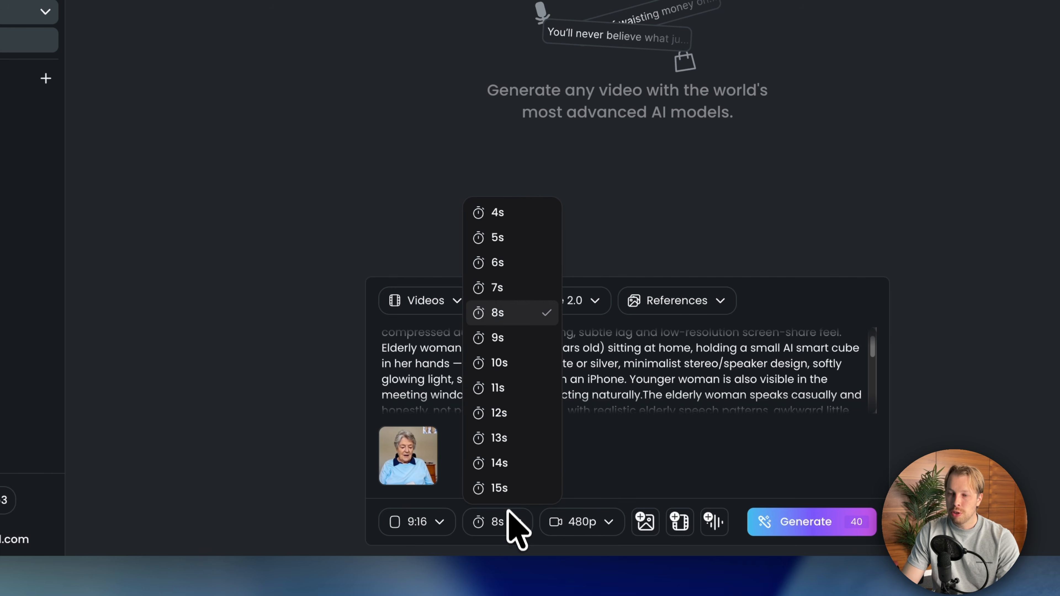
pyautogui.click(500, 488)
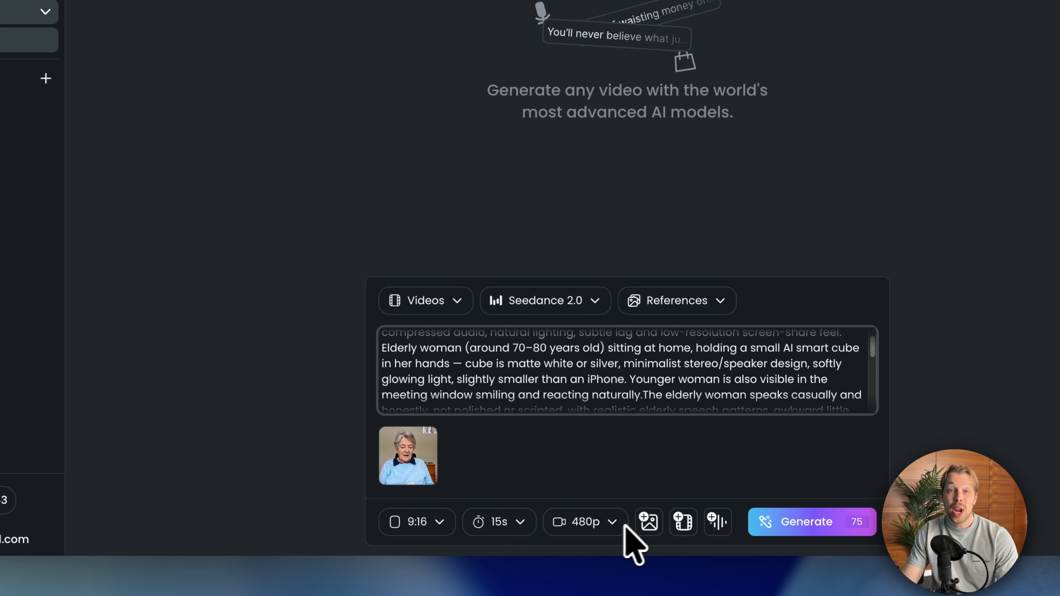
pyautogui.click(576, 521)
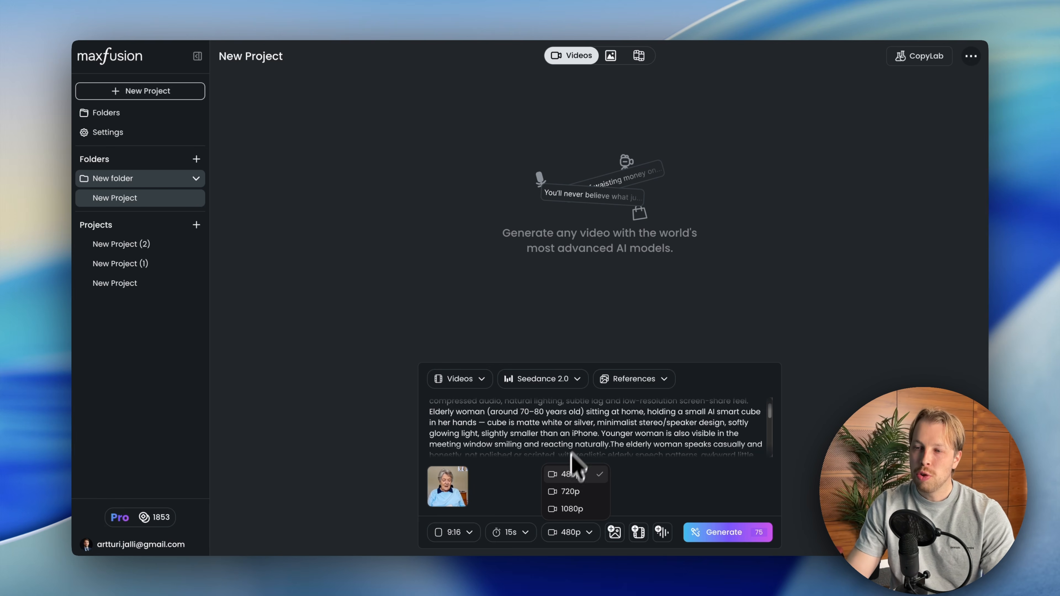
pyautogui.click(581, 416)
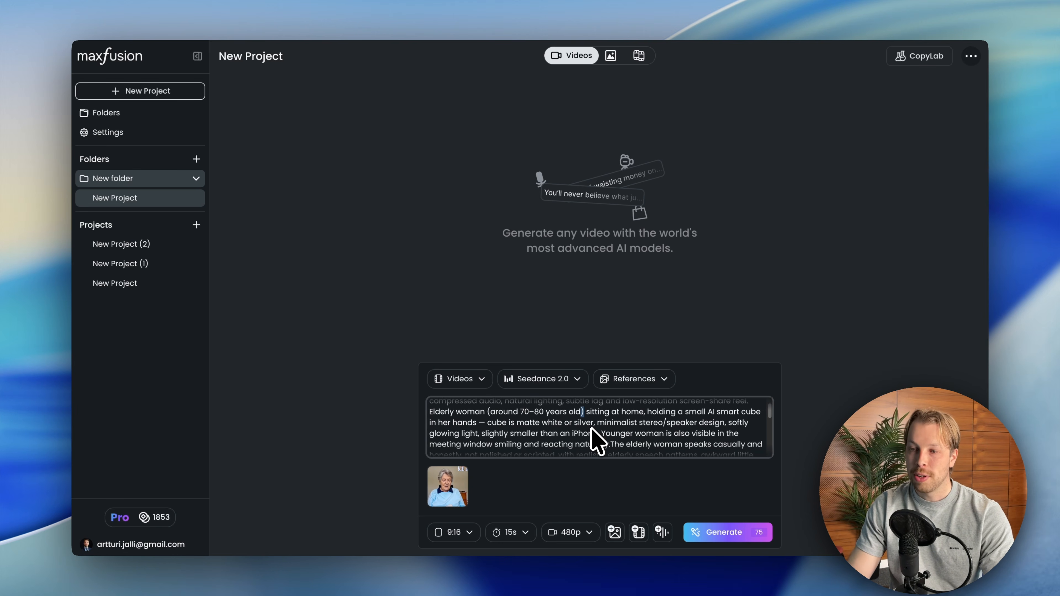
pyautogui.click(570, 532)
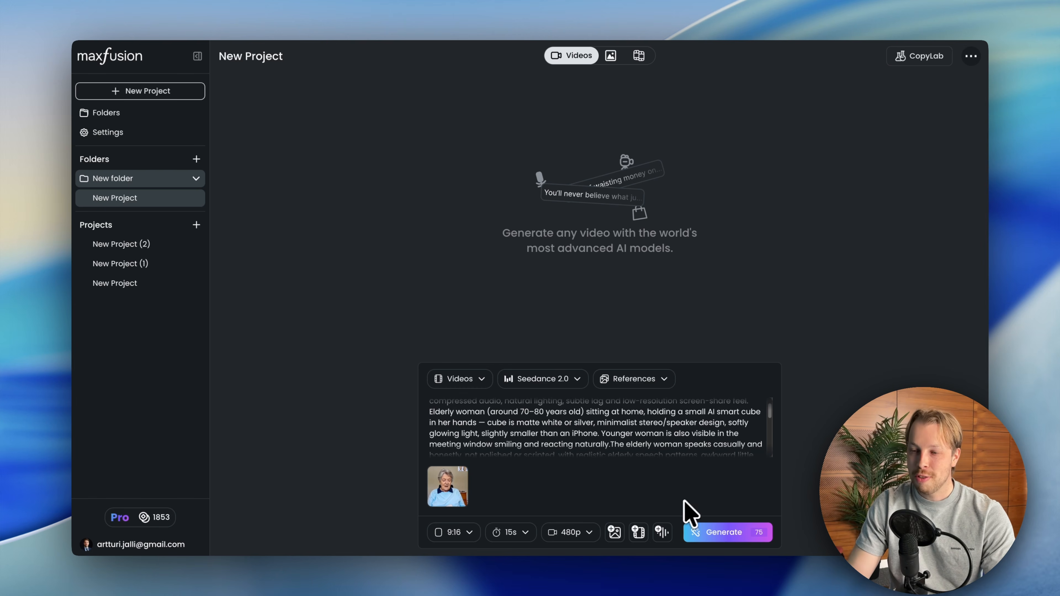
pyautogui.click(564, 535)
pyautogui.click(601, 473)
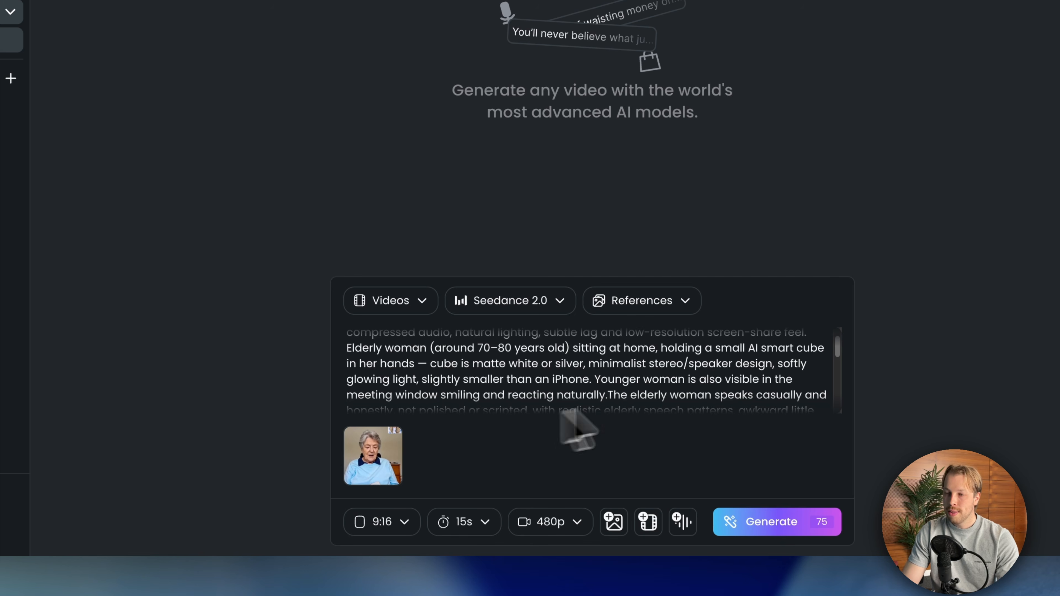
pyautogui.click(377, 524)
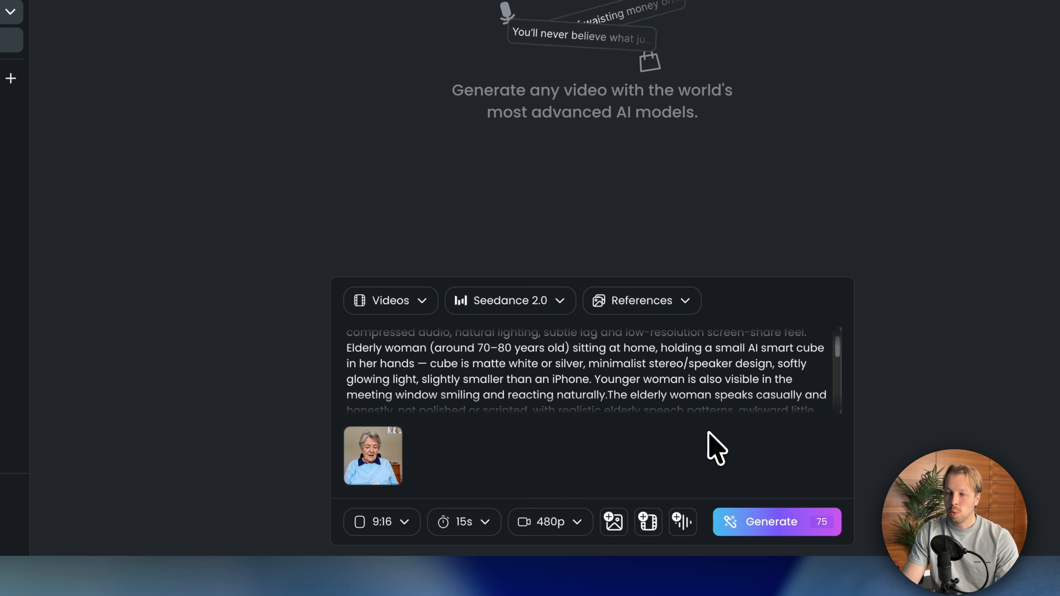
# - Generate the video from the ad prompt and the elderly woman reference image, and confirm the generation
pyautogui.tripleClick(448, 354)
pyautogui.moveTo(367, 457)
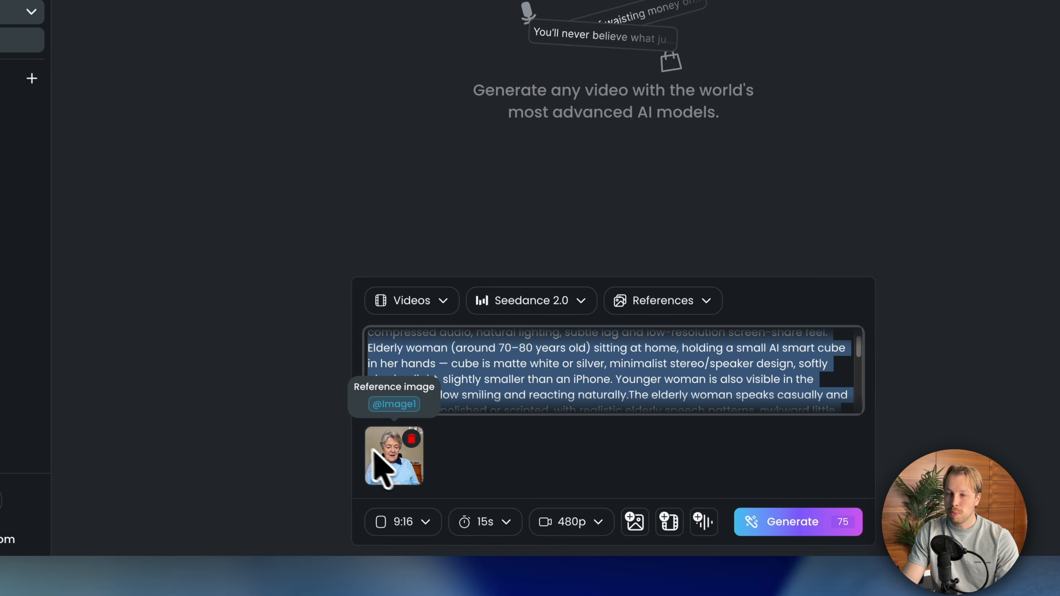
pyautogui.click(793, 522)
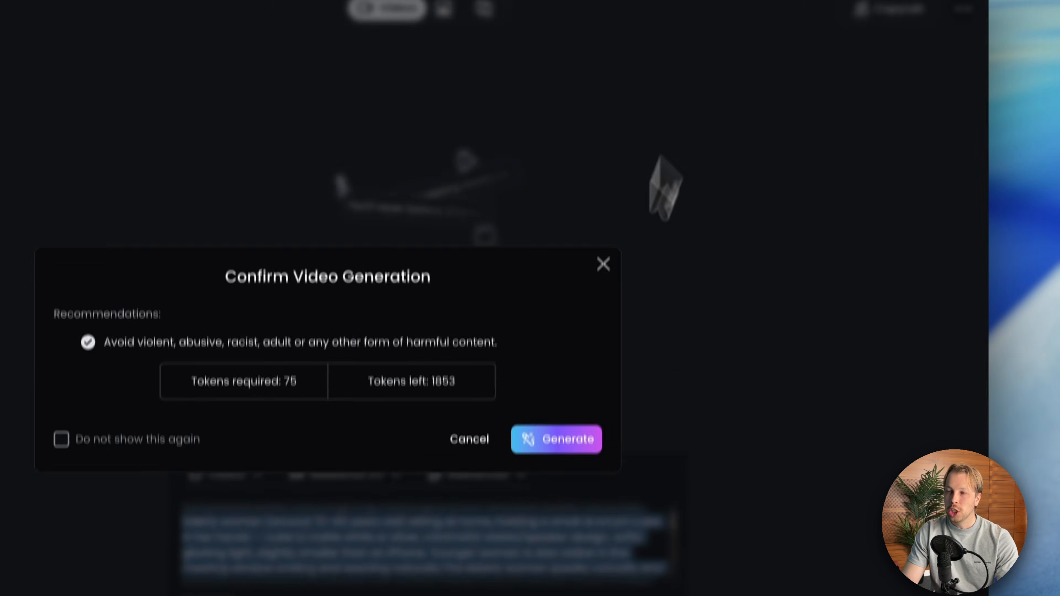
pyautogui.click(658, 405)
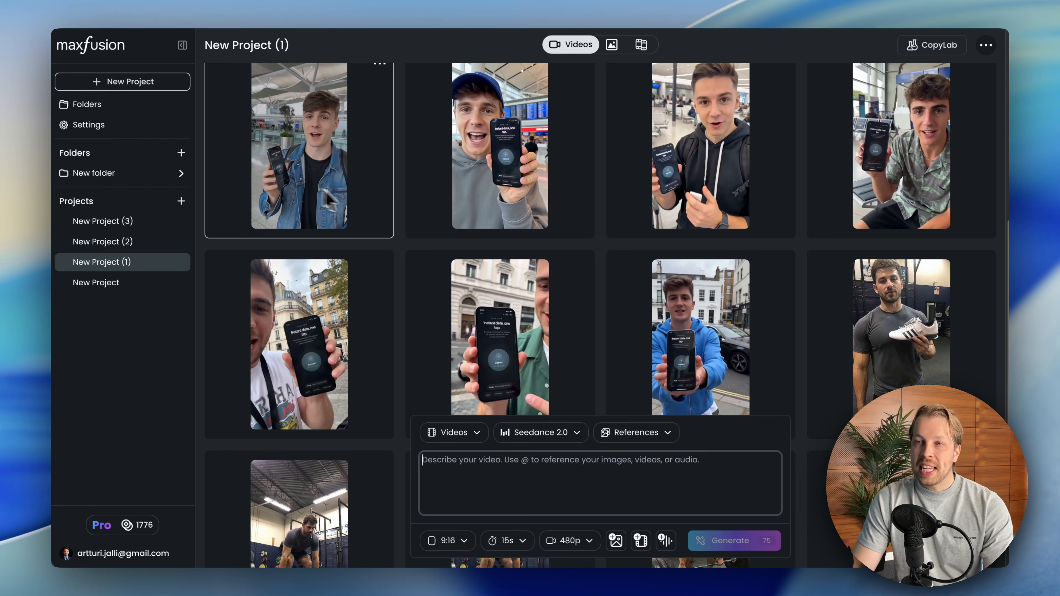
# - Look through the phone app ad videos in New Project (1) and try the Connect action on the Nova eSIM app screen
pyautogui.scroll(1, 383, 261)
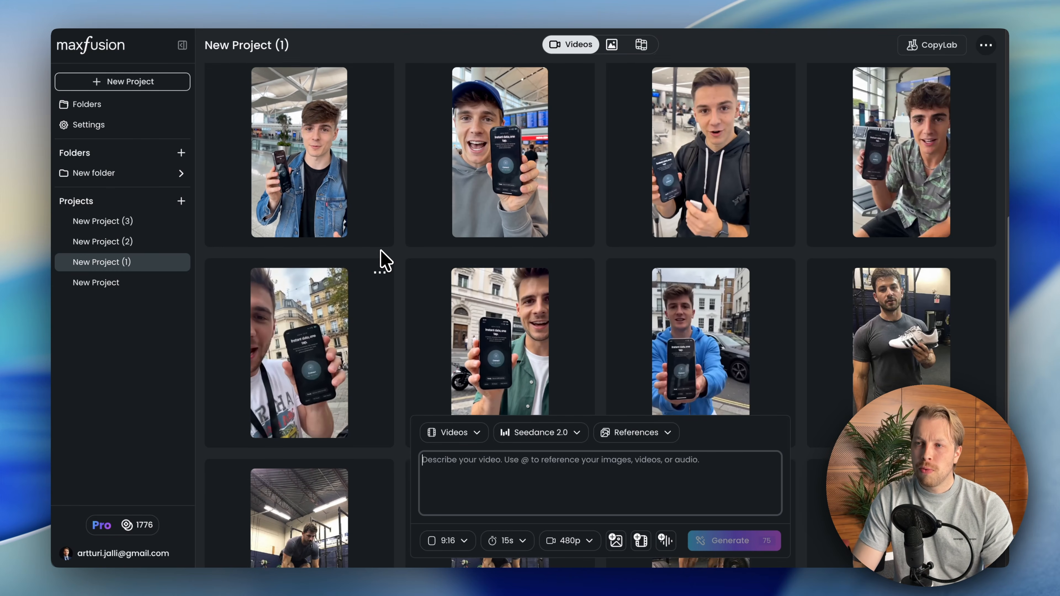
pyautogui.scroll(-1, 399, 262)
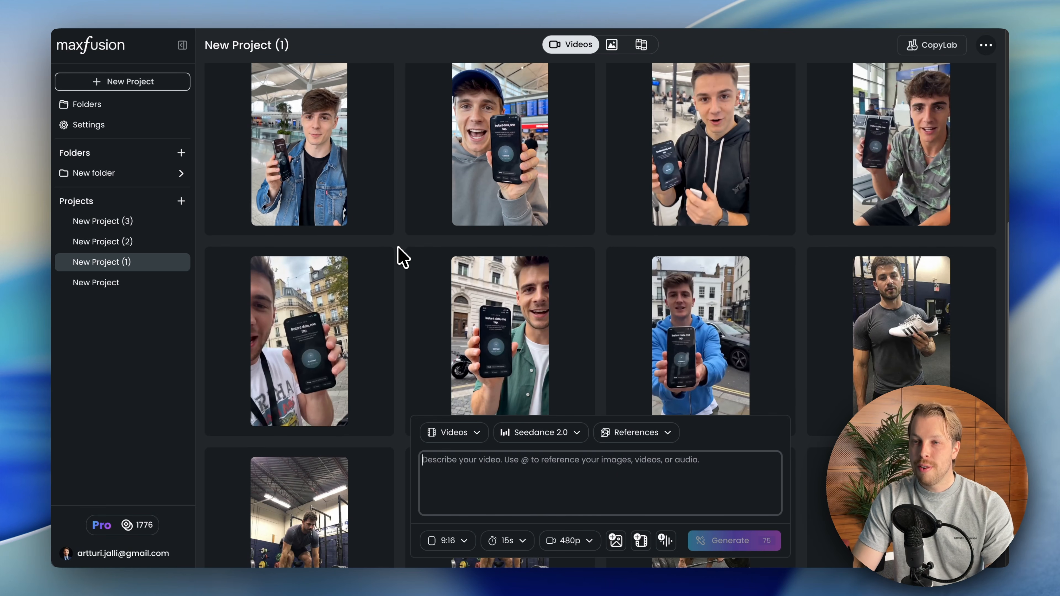
pyautogui.moveTo(367, 277)
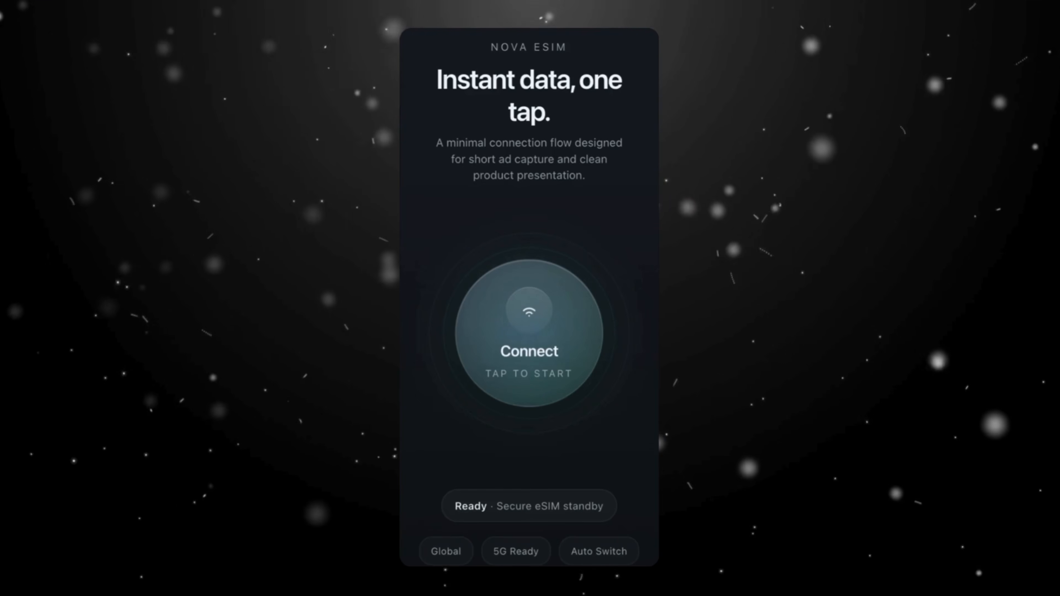
pyautogui.click(559, 309)
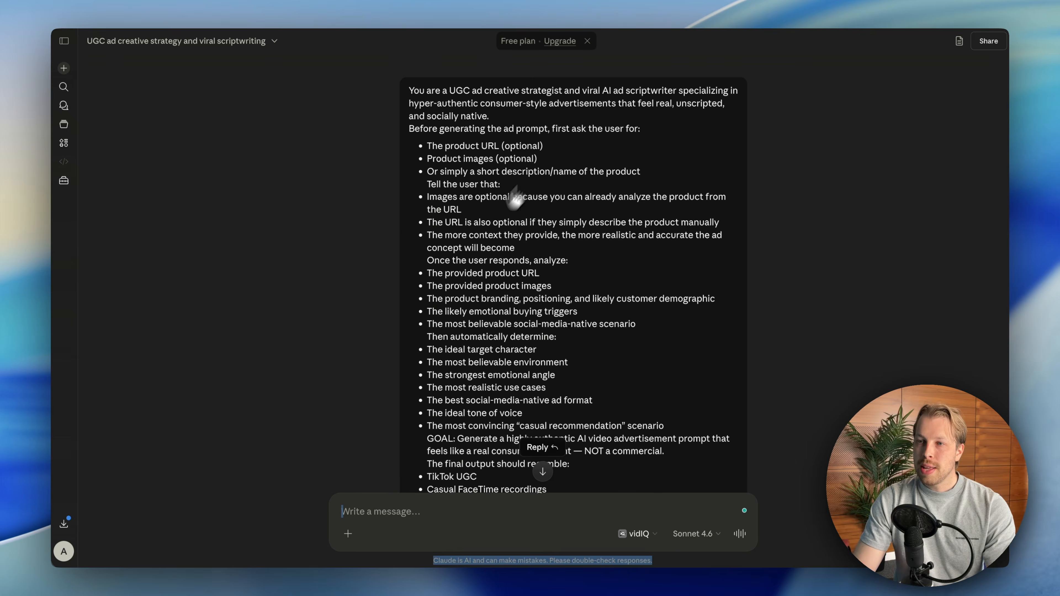
# - Review the earlier Claude conversation with the AI cube's image, its description and the resulting ad prompt
pyautogui.scroll(-8, 503, 266)
pyautogui.scroll(-15, 516, 271)
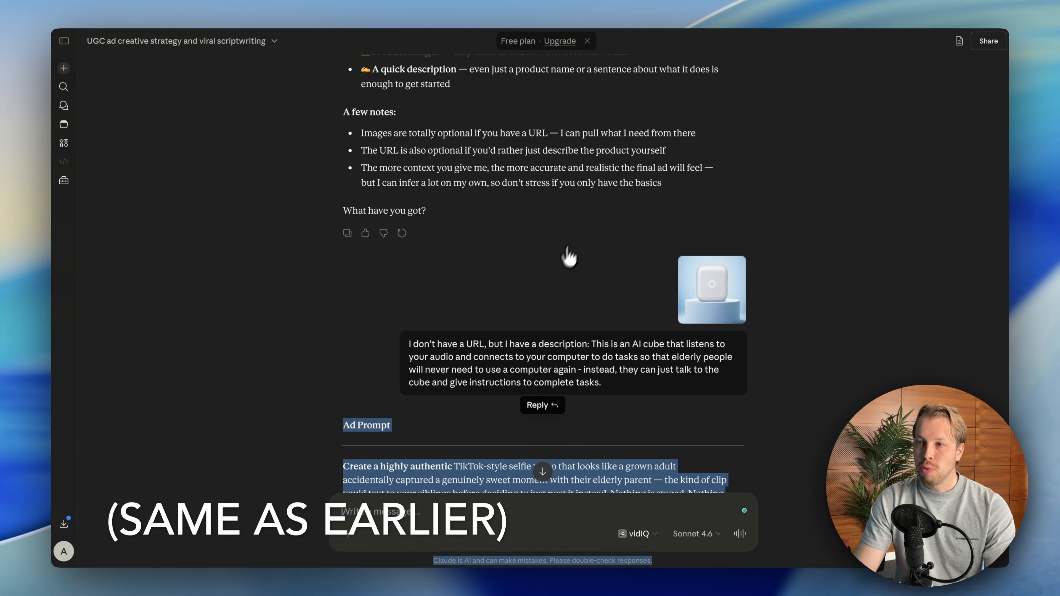
pyautogui.scroll(10, 569, 256)
pyautogui.scroll(-4, 542, 234)
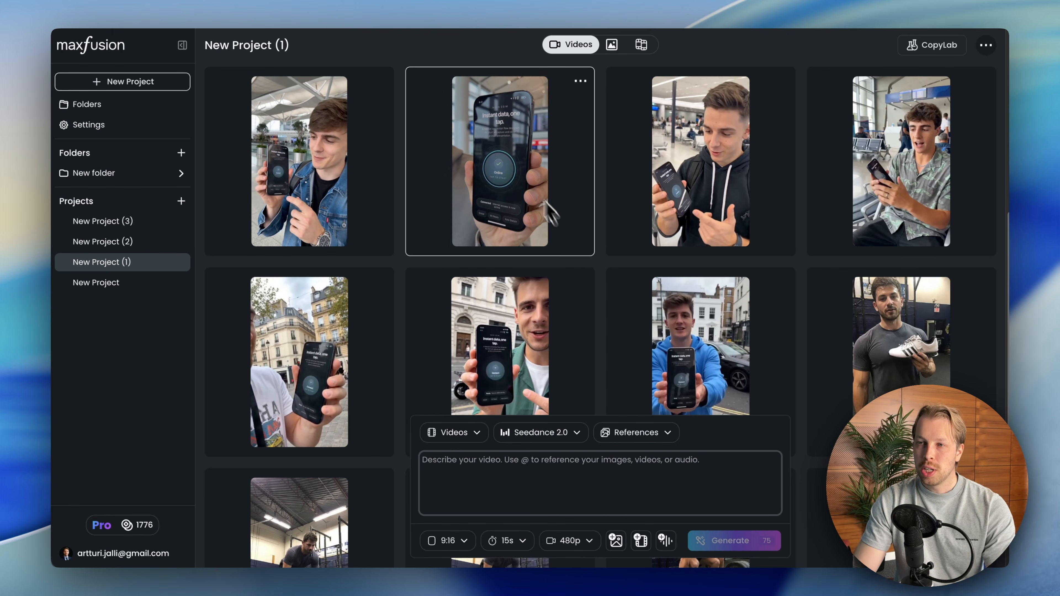
# - Paste the Nova eSIM student traveler prompt as the video description in New Project (1) and add the app's screen recording as a reference video
pyautogui.click(532, 458)
pyautogui.hotkey('ctrl', 'v')
pyautogui.scroll(-1, 542, 478)
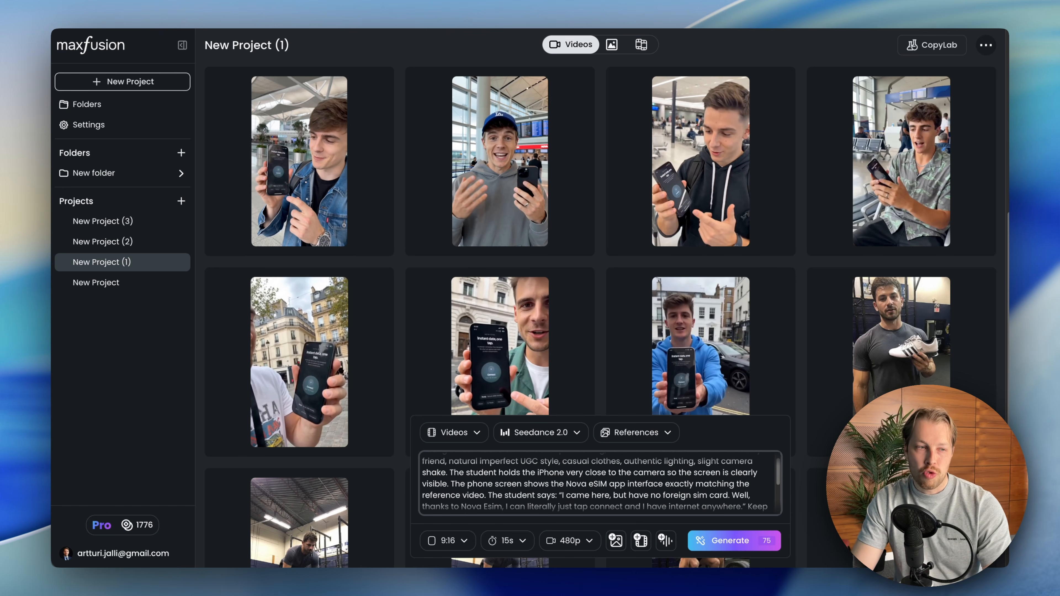
pyautogui.moveTo(1, 259); pyautogui.dragTo(534, 468)
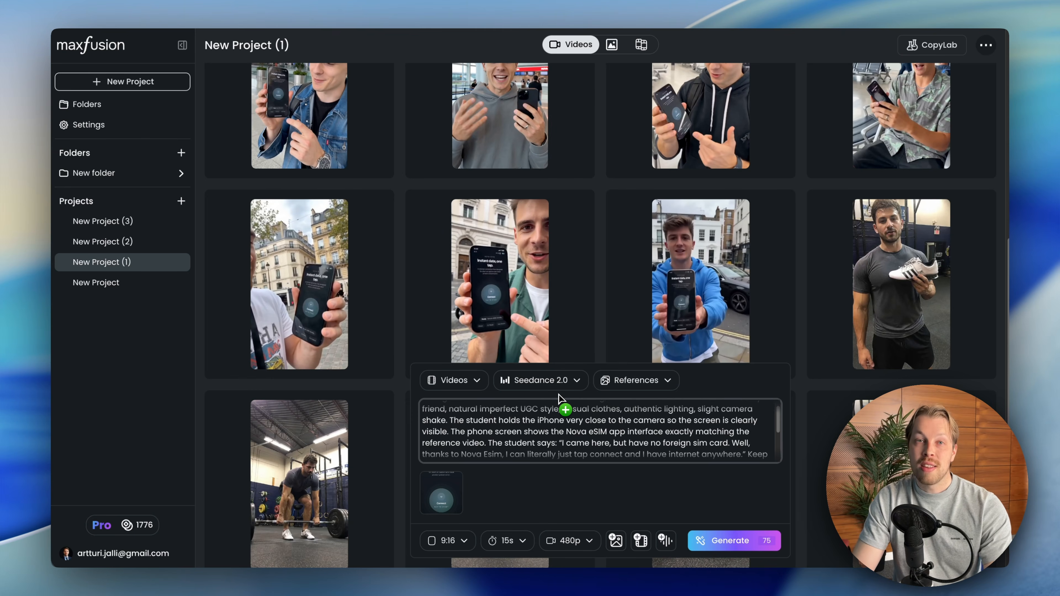
pyautogui.doubleClick(544, 419)
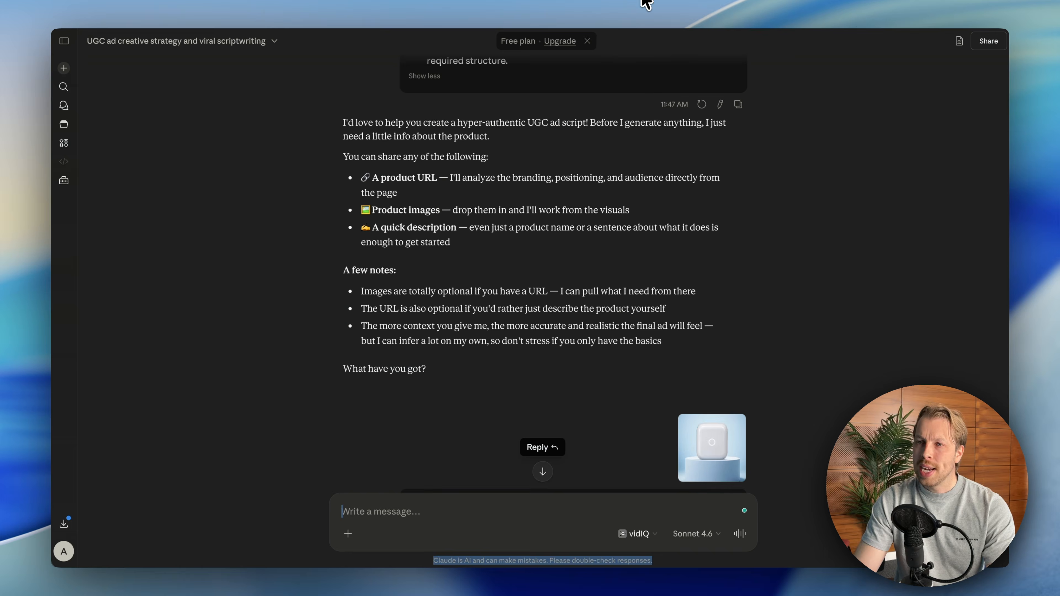
# - Switch to Claude and examine the dialogue, visual style and audio style rules in the UGC ad instructions
pyautogui.scroll(10, 526, 261)
pyautogui.scroll(8, 647, 192)
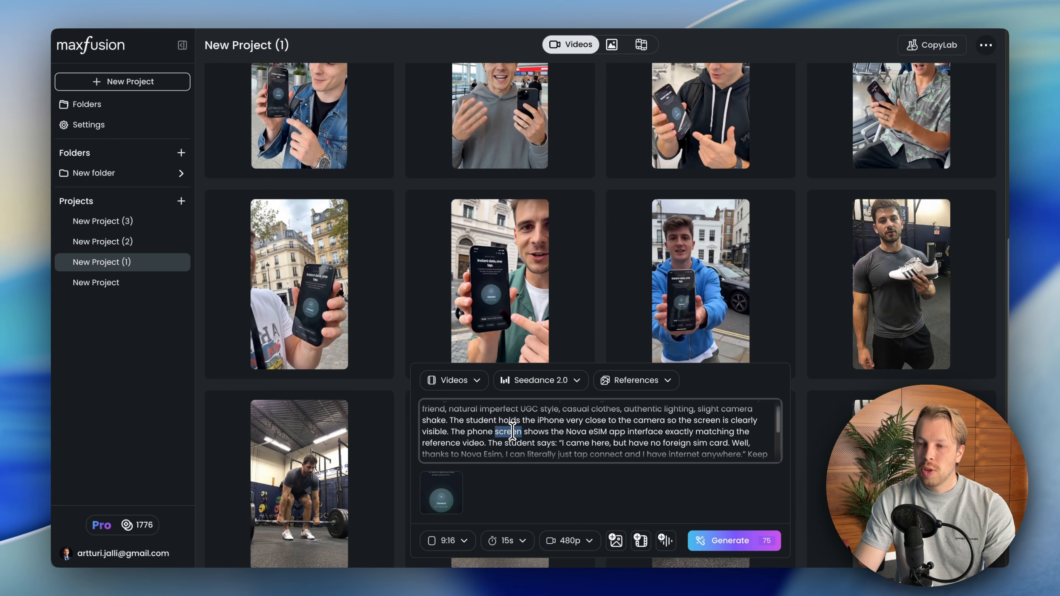
# - Read the Nova eSIM prompt, examining the sentence that makes the phone screen match the reference video and the student's spoken line
pyautogui.tripleClick(513, 431)
pyautogui.click(544, 429)
pyautogui.scroll(1, 545, 429)
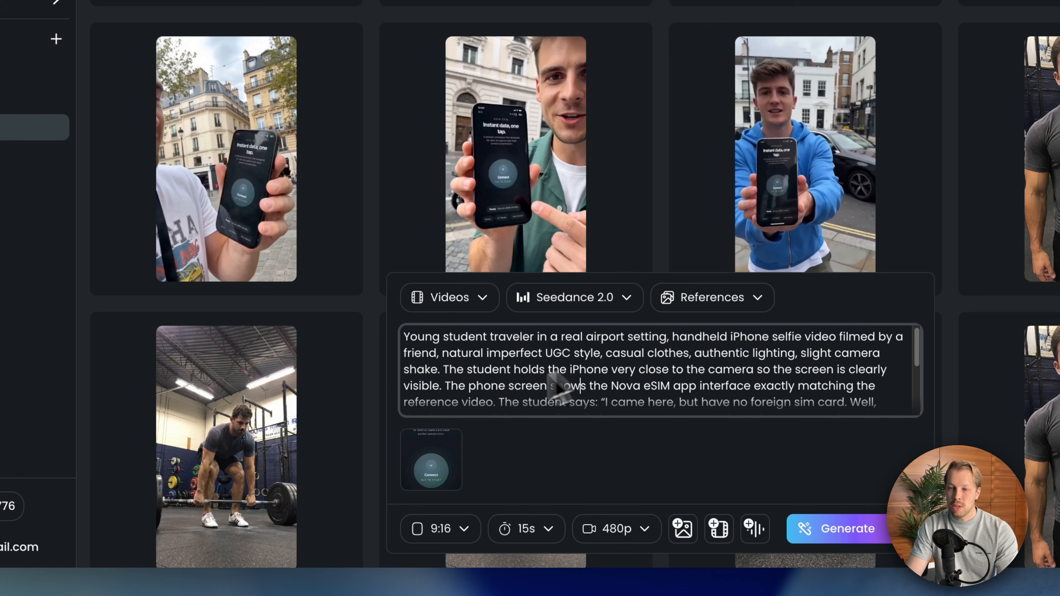
pyautogui.moveTo(421, 448)
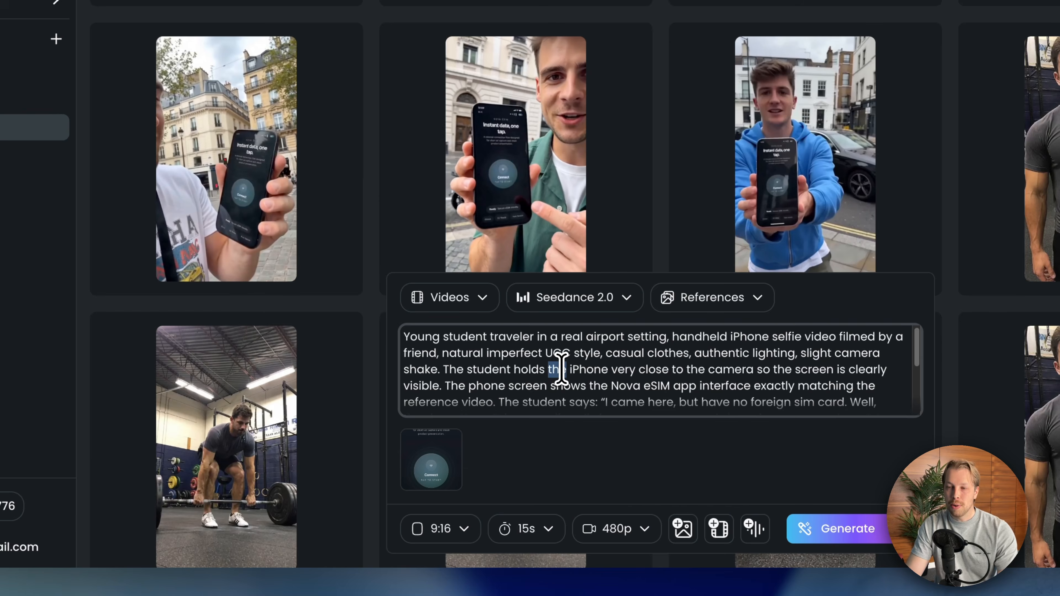
pyautogui.scroll(-1, 561, 369)
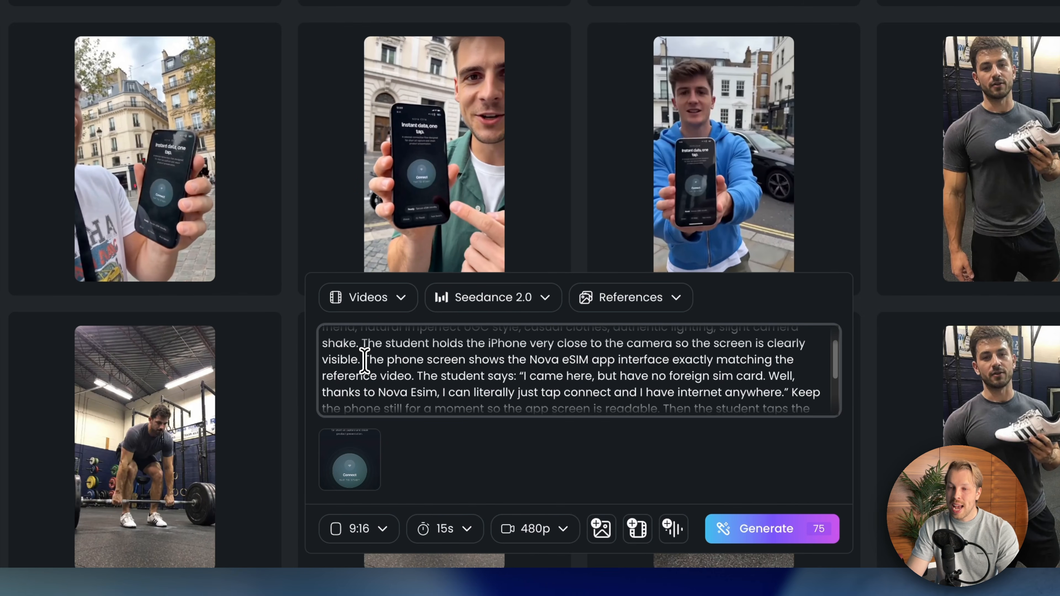
pyautogui.moveTo(397, 362); pyautogui.dragTo(412, 378)
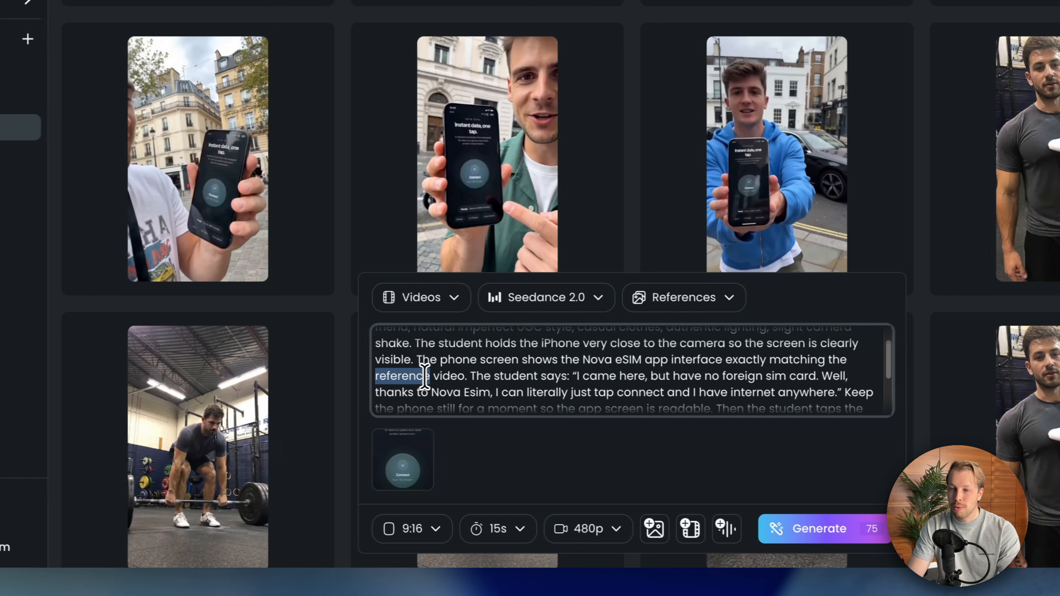
pyautogui.tripleClick(371, 375)
pyautogui.click(405, 376)
pyautogui.moveTo(471, 375); pyautogui.dragTo(422, 359)
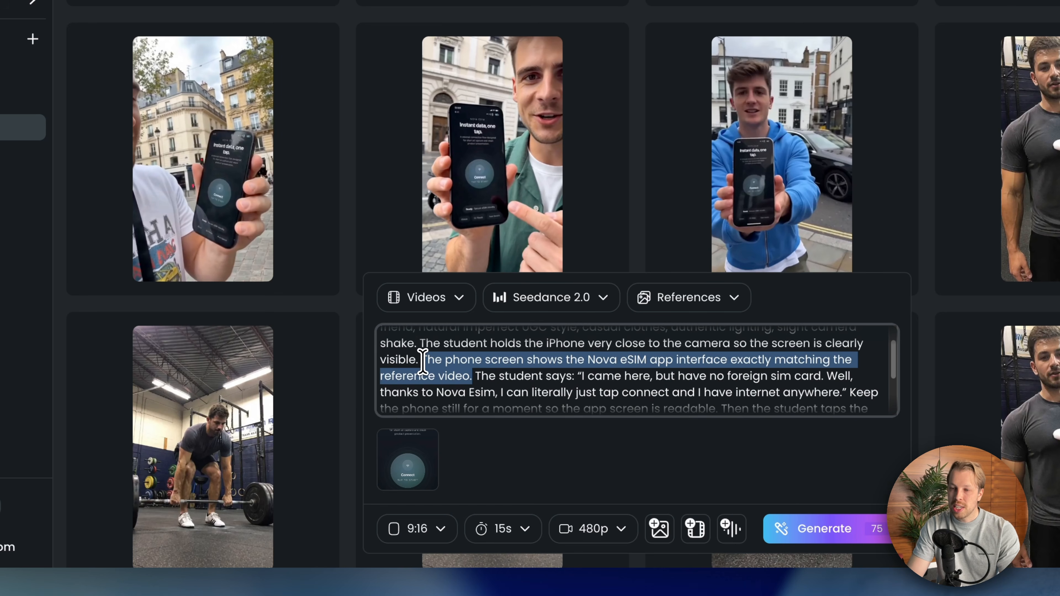
pyautogui.moveTo(399, 458)
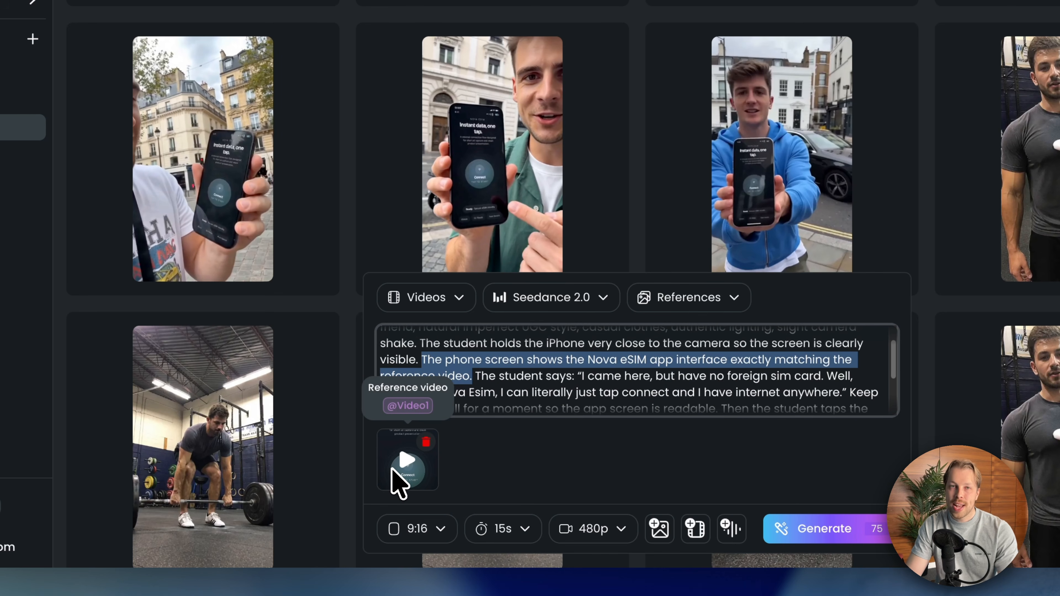
pyautogui.click(549, 393)
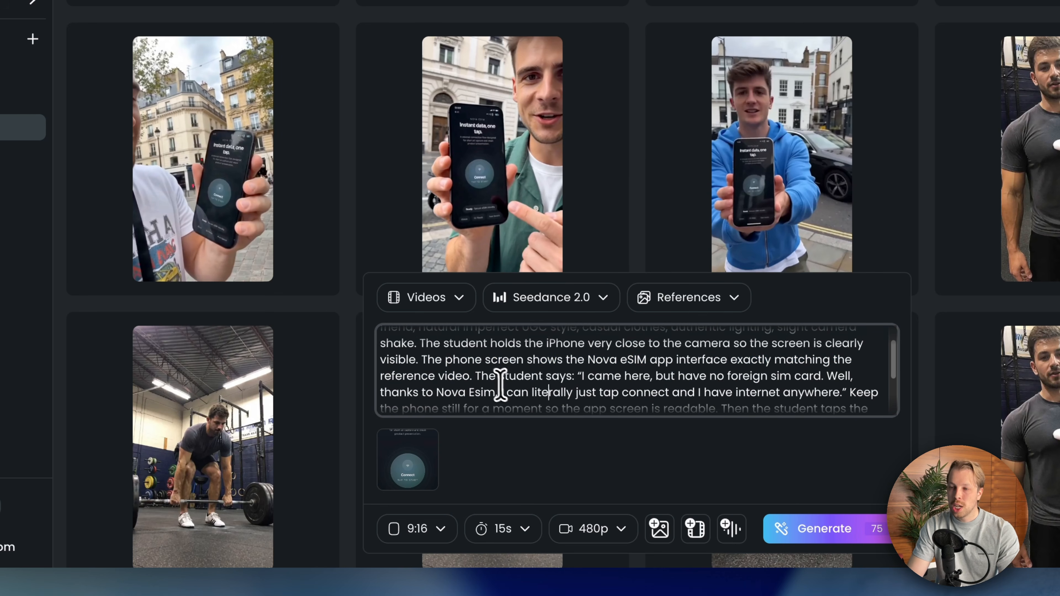
# - Read the rest of the Nova eSIM prompt, set the video duration to 10 seconds and check the resolution options
pyautogui.scroll(-4, 532, 366)
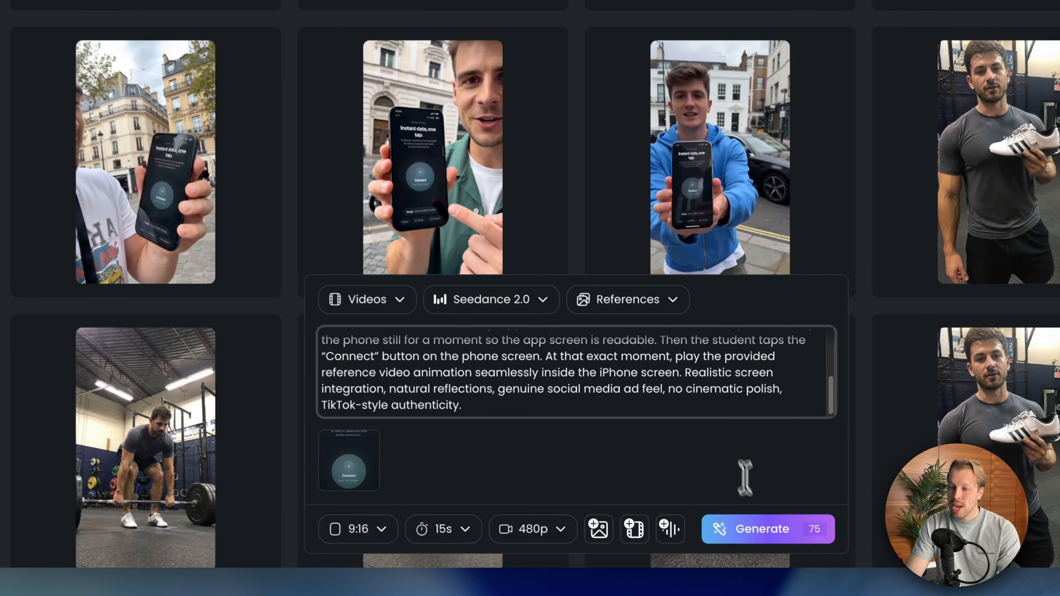
pyautogui.click(459, 533)
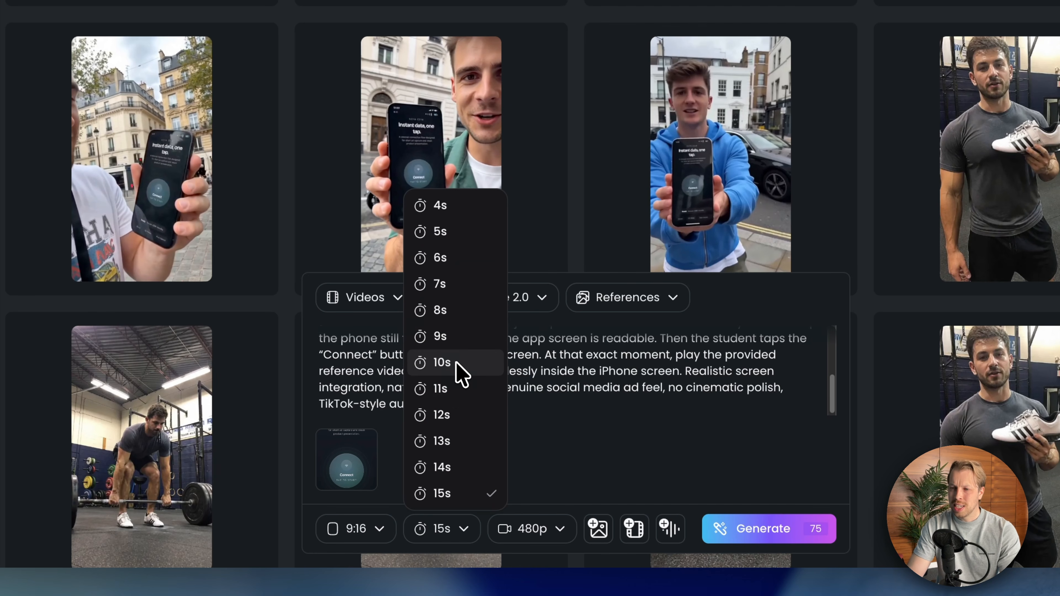
pyautogui.click(443, 363)
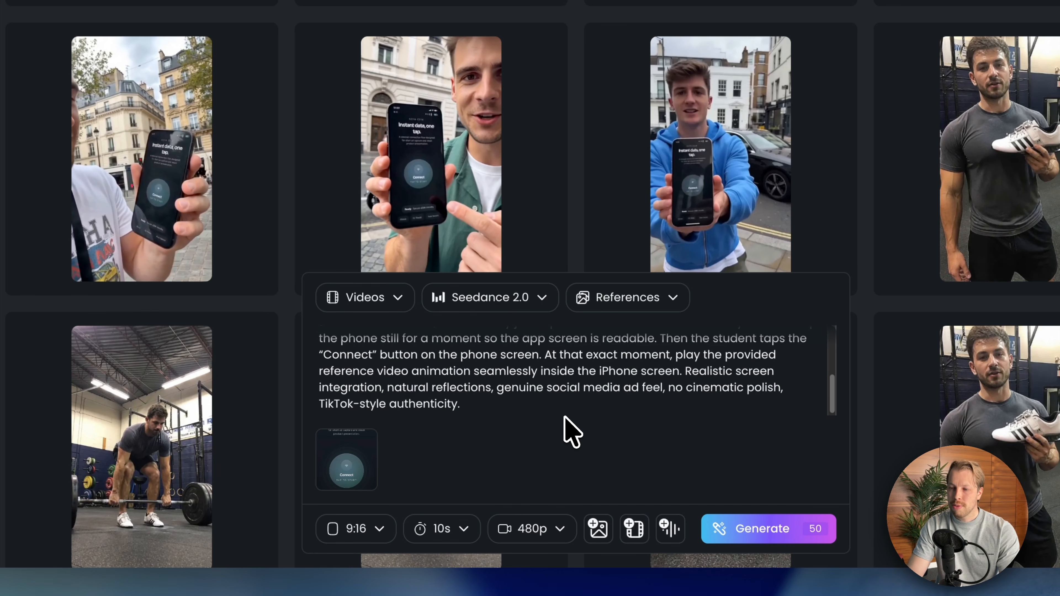
pyautogui.click(538, 529)
pyautogui.click(635, 406)
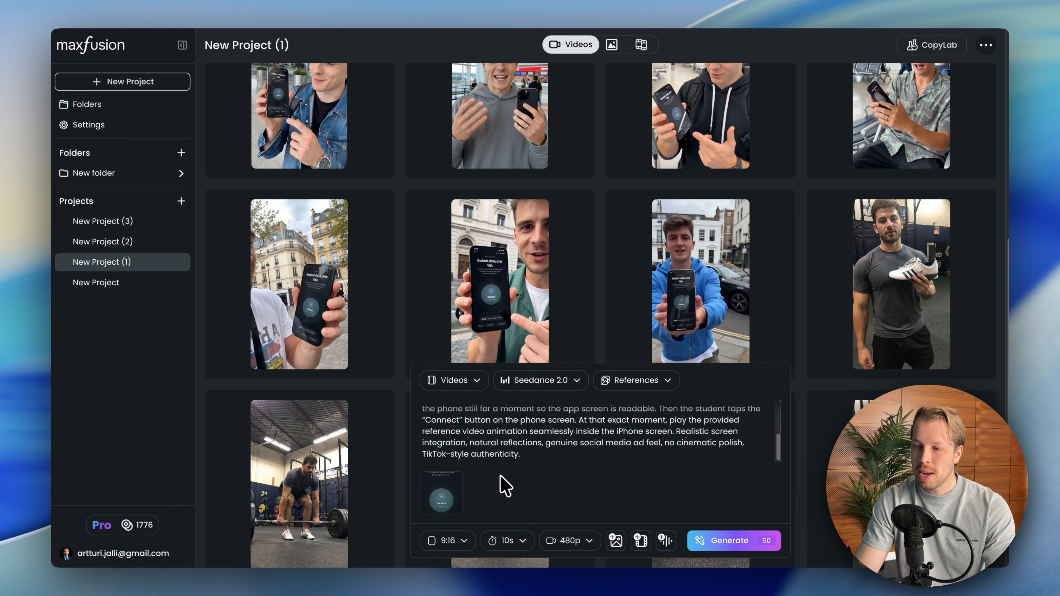
# - Look through the generated videos in New Project (1), from the eSIM street and airport clips to the gym clips
pyautogui.scroll(-4, 759, 272)
pyautogui.scroll(4, 611, 201)
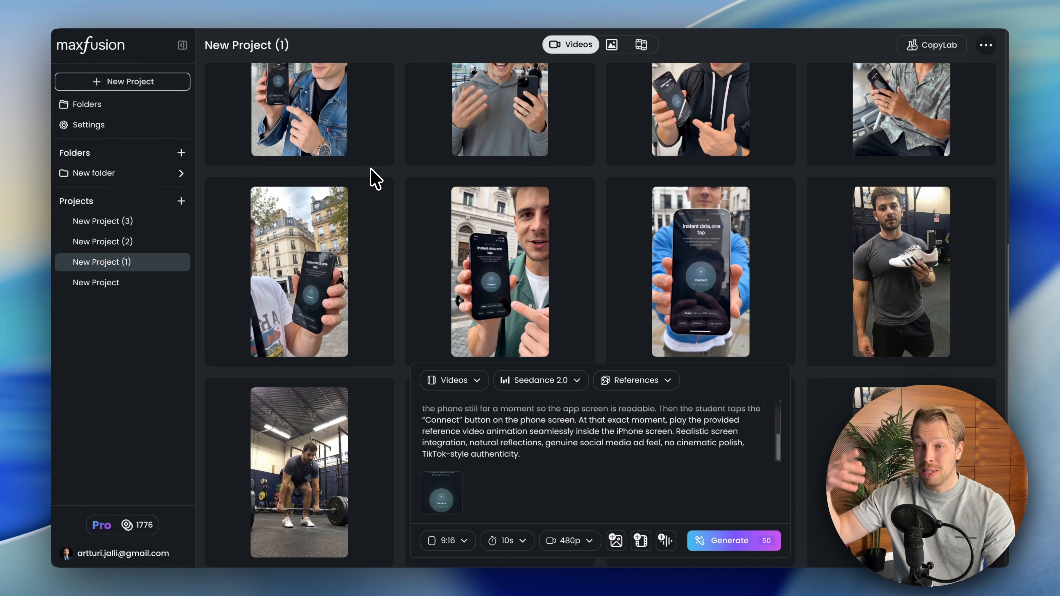
pyautogui.scroll(3, 376, 178)
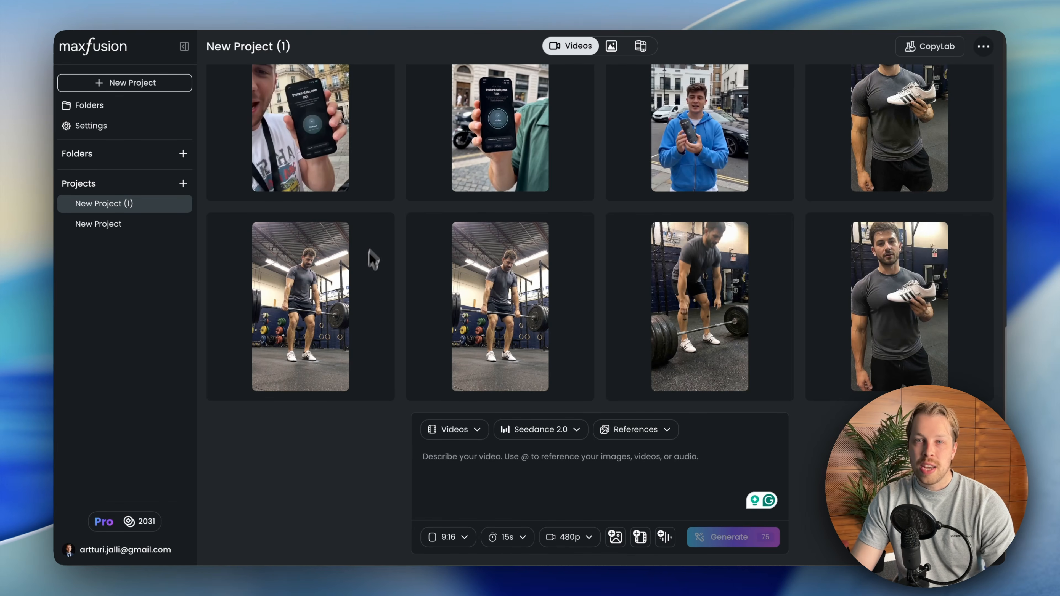
pyautogui.scroll(2, 367, 311)
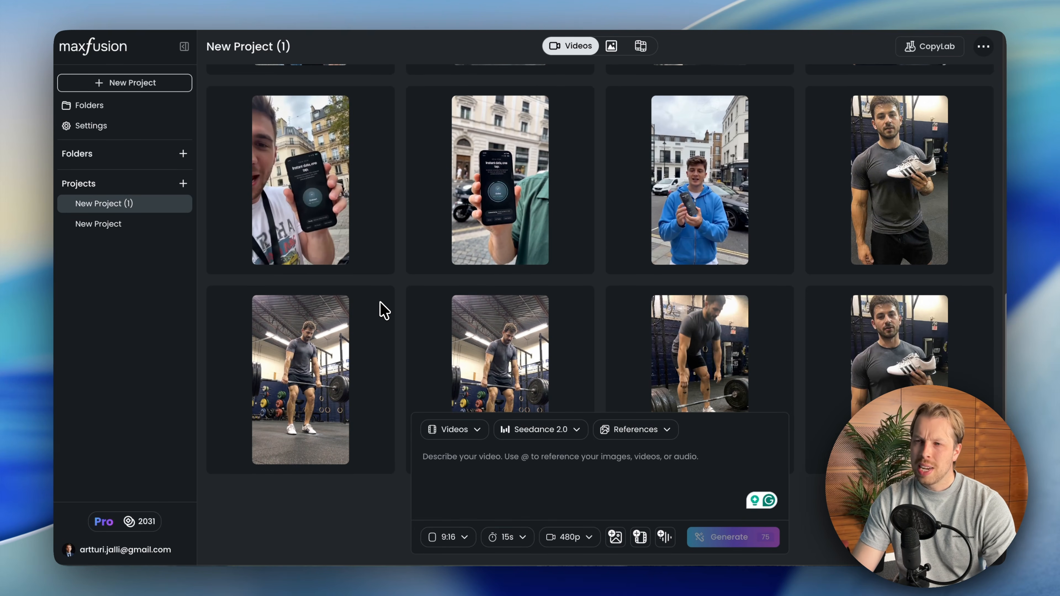
pyautogui.scroll(2, 380, 302)
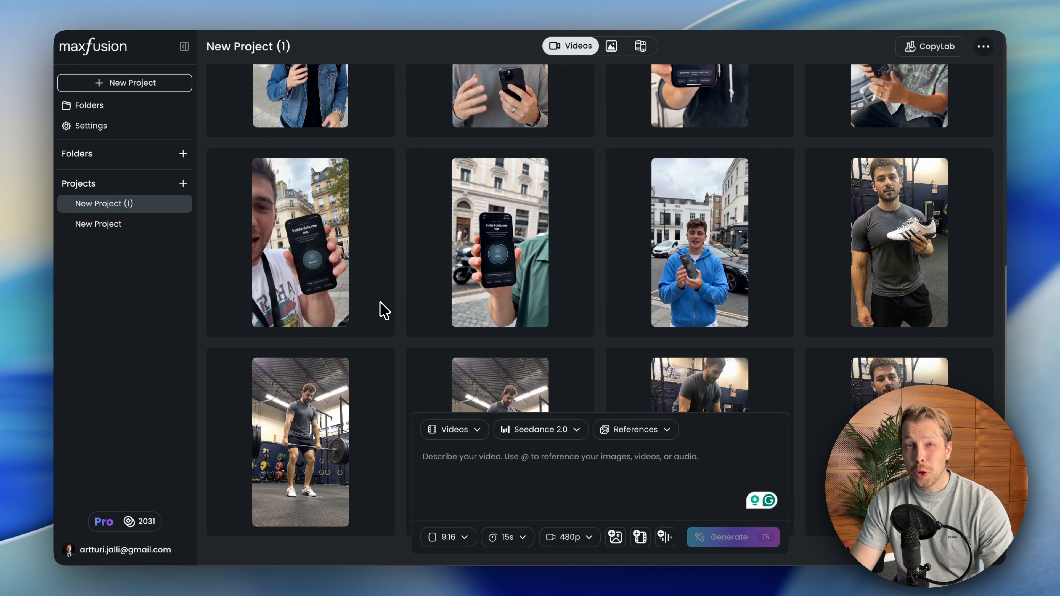
pyautogui.scroll(8, 380, 309)
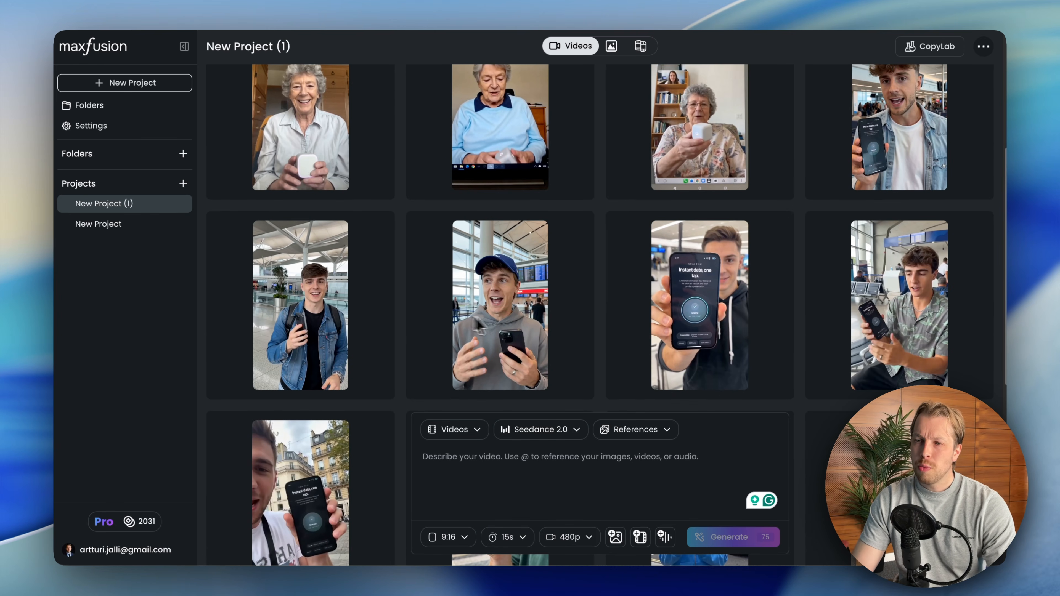
# - Set the duration for a new video to 15 seconds
pyautogui.scroll(8, 513, 330)
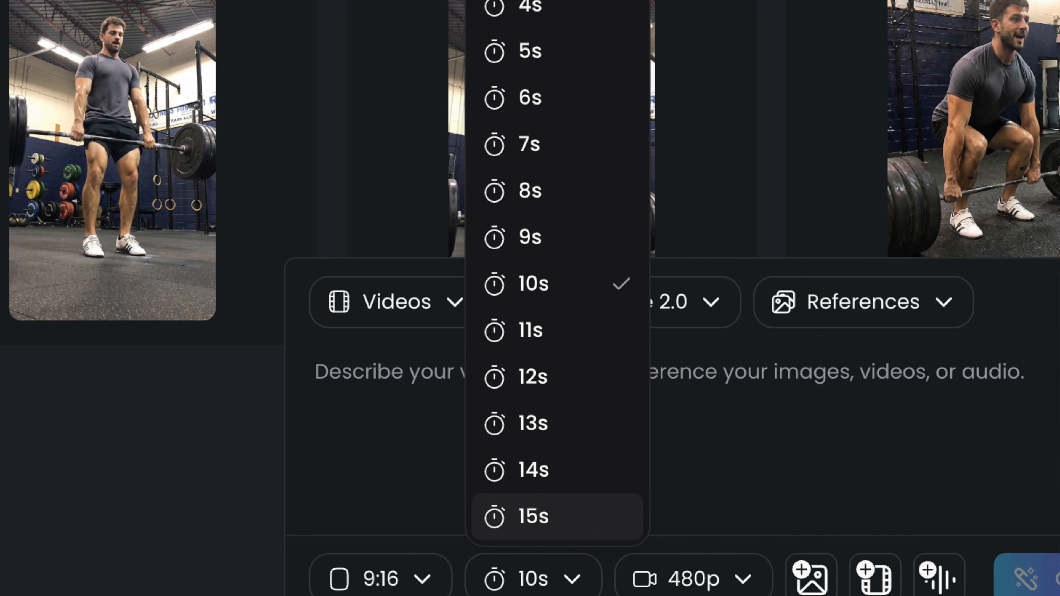
pyautogui.click(543, 513)
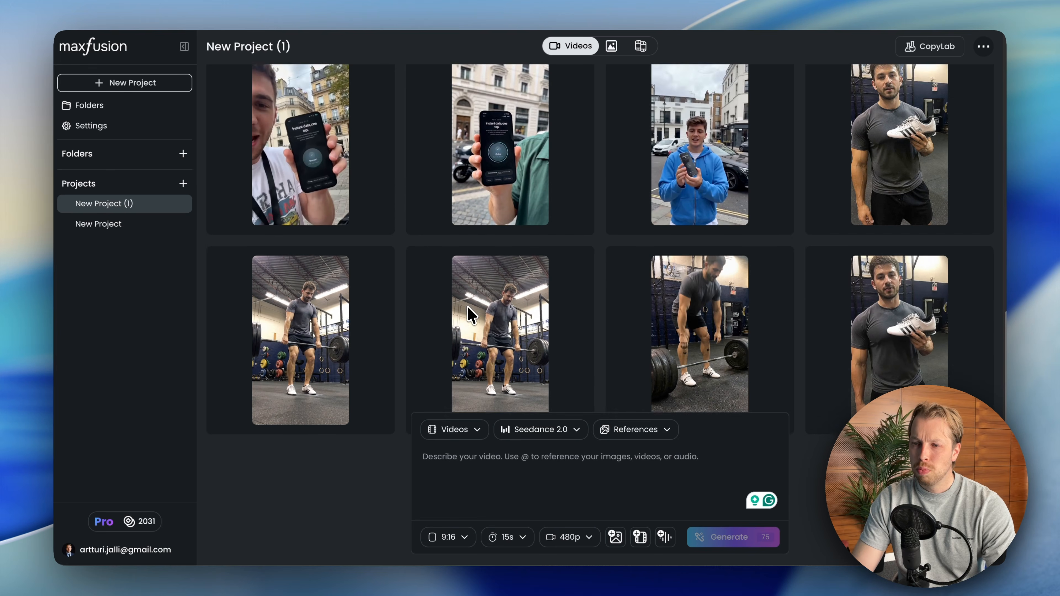
pyautogui.scroll(-1, 472, 315)
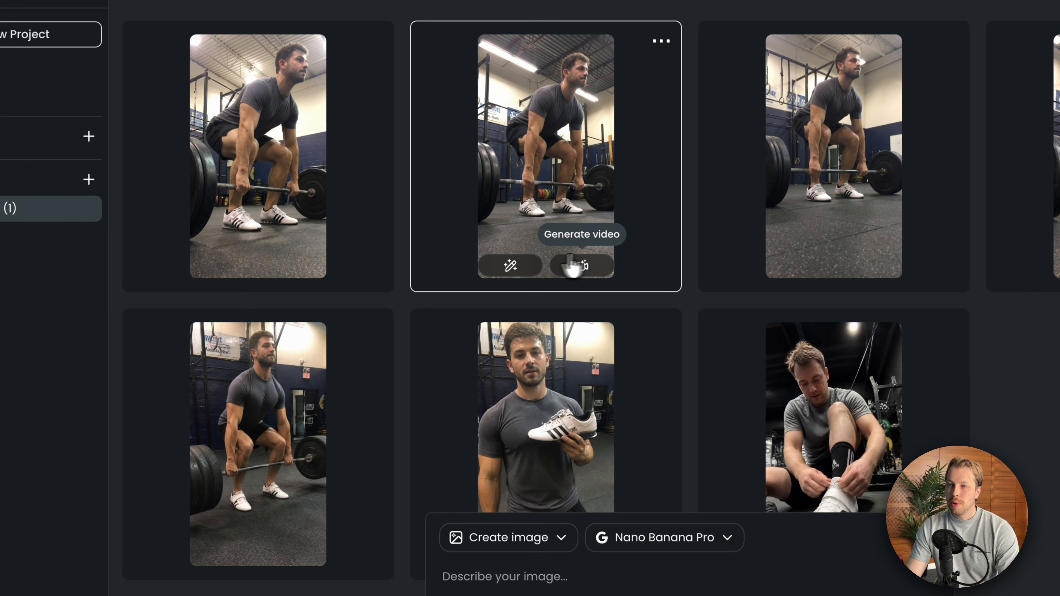
# - Add the shoe picture as an image reference and paste the prompt of a fit man holding a white adidas weightlifting shoe in a gym
pyautogui.scroll(-2, 620, 260)
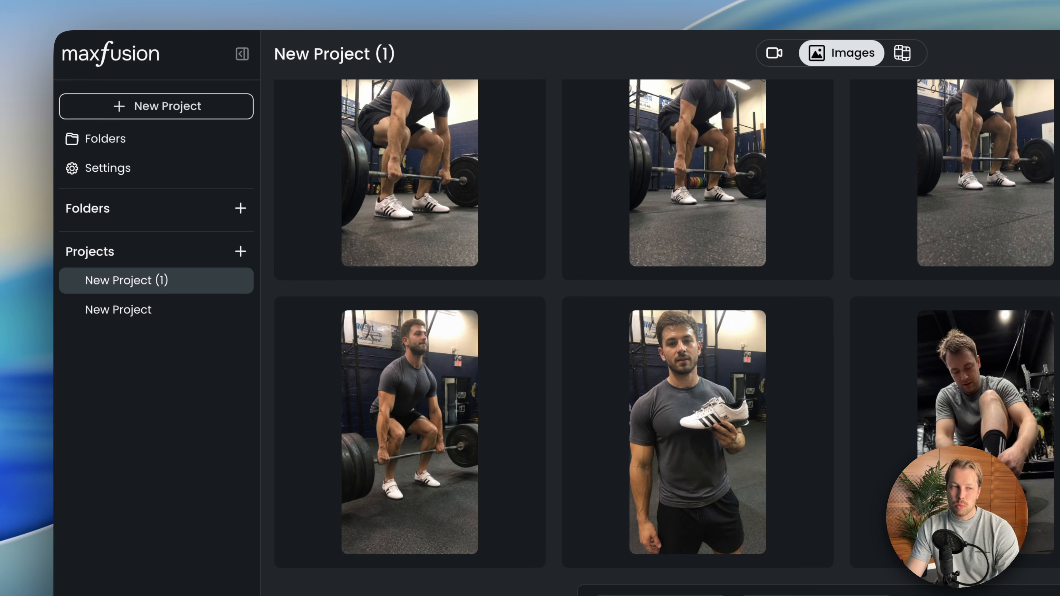
pyautogui.moveTo(53, 184); pyautogui.dragTo(417, 485)
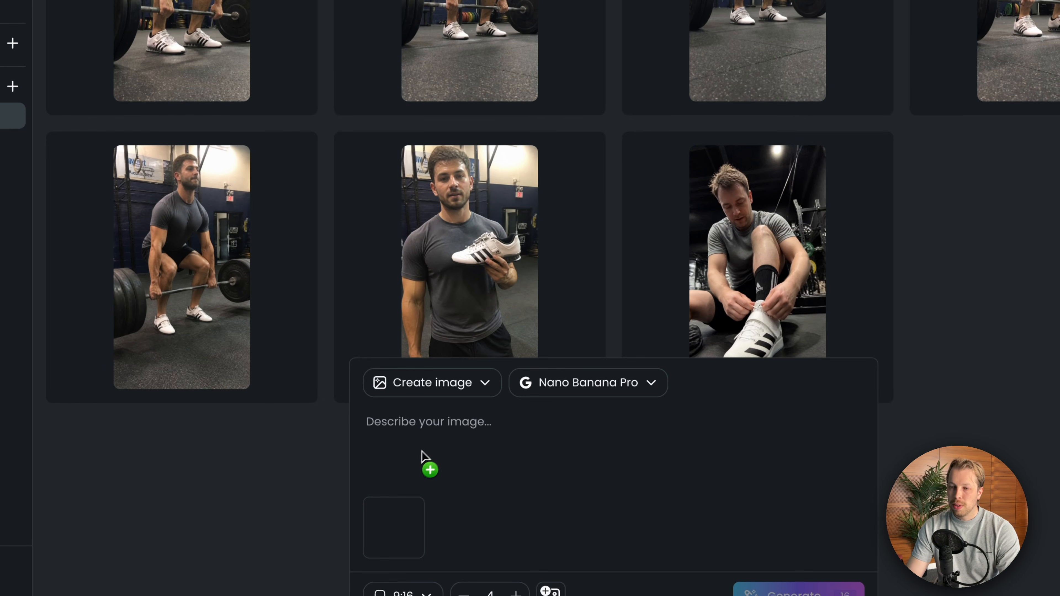
pyautogui.click(503, 435)
pyautogui.write("A fit man in his late 20s to mid 30s, slightly sweaty, wearing gym shorts and a basic athletic t-shirt, standing in a functional gym with barbells and plates in the background. He's holding one white adidas weightlifting shoe casually in one hand at chest level, looking directly at the camera with a relaxed, natural expression. Shot on a smartphone, slightly shaky, bad lighting, unedited, raw photo, no studio setup, feels like a spontaneous locker room or gym floor selfie")
pyautogui.scroll(2, 568, 421)
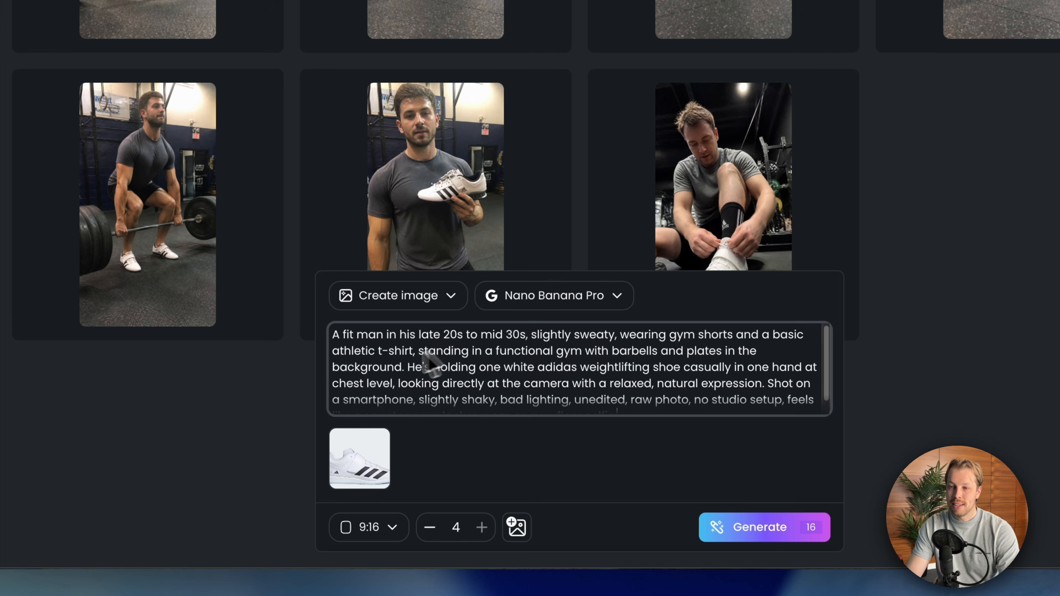
# - Check the gym shoe prompt and generate four 9:16 images from it with Nano Banana Pro
pyautogui.scroll(-2, 501, 370)
pyautogui.scroll(2, 551, 369)
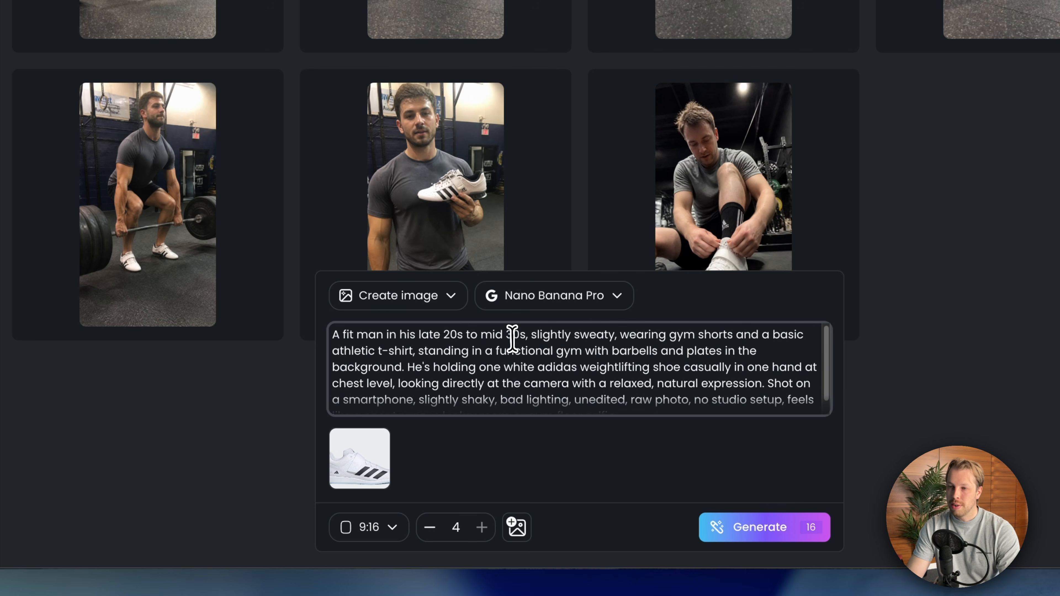
pyautogui.hotkey('ctrl', 'a')
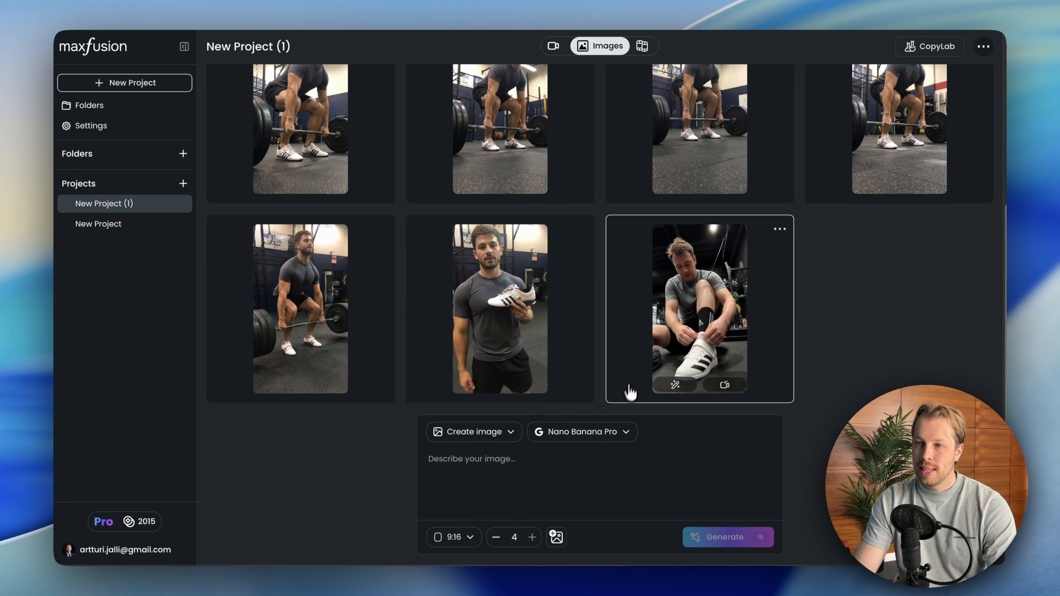
pyautogui.scroll(6, 629, 390)
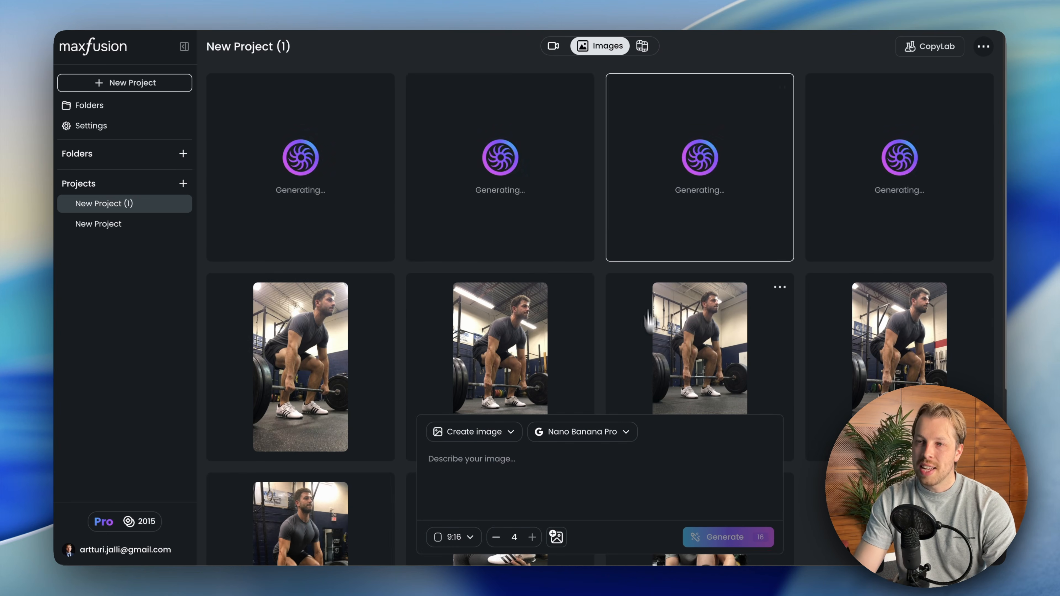
# - Open the existing image of the man holding the shoe and examine its model and prompt
pyautogui.scroll(-6, 472, 225)
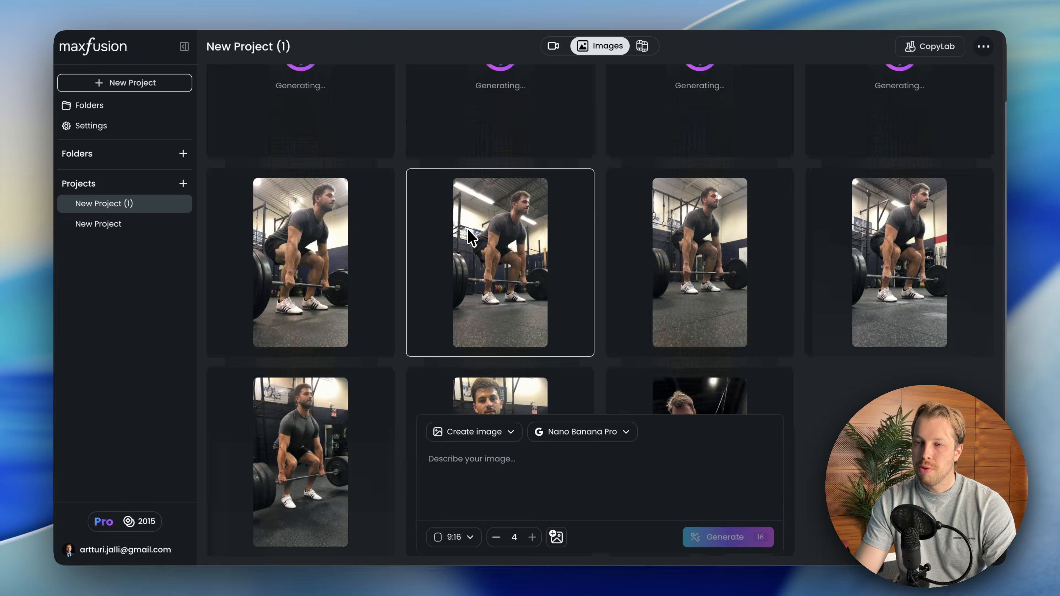
pyautogui.click(510, 322)
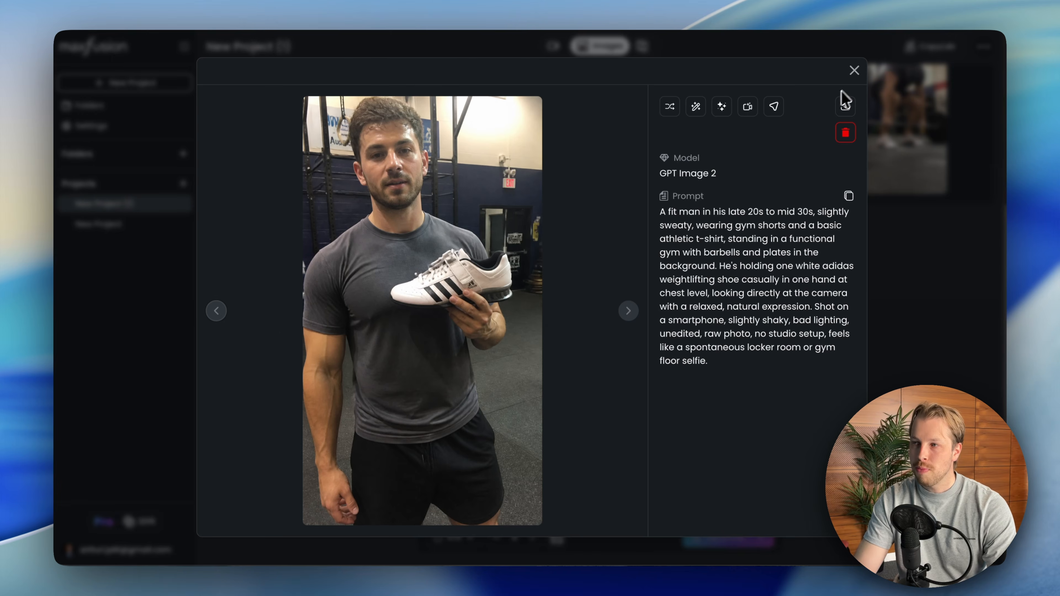
pyautogui.click(855, 70)
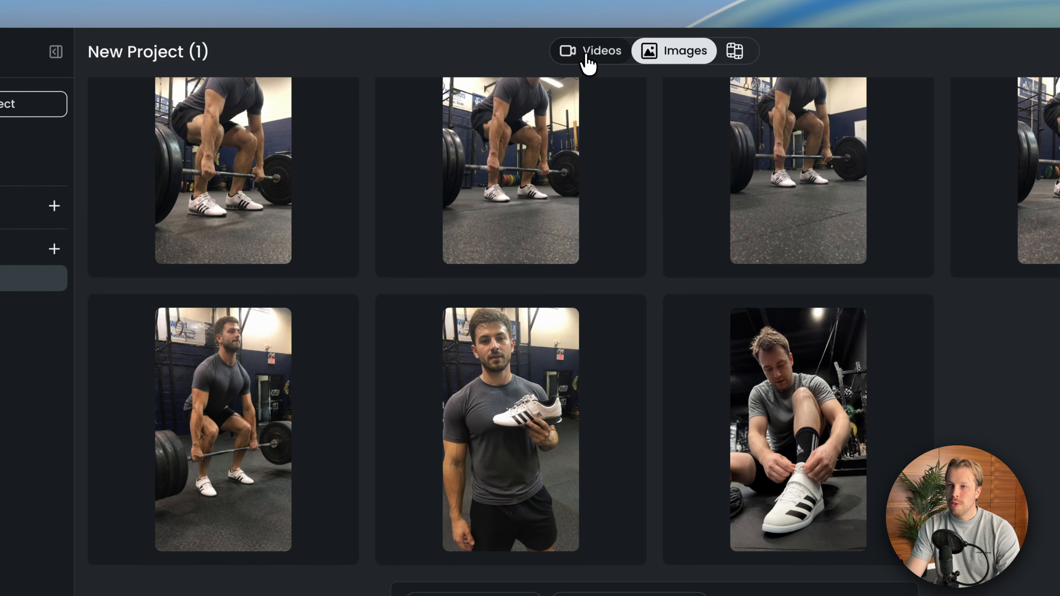
# - Return to the project's videos and check the duration and aspect ratio options for a new Seedance 2.0 video
pyautogui.click(554, 46)
pyautogui.scroll(-10, 630, 402)
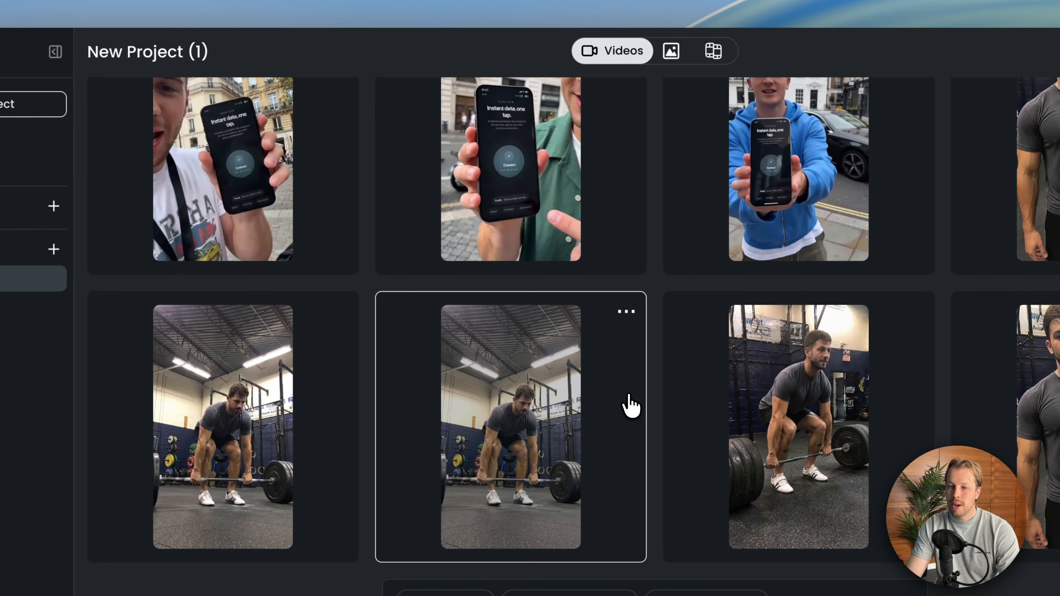
pyautogui.click(530, 386)
pyautogui.click(553, 336)
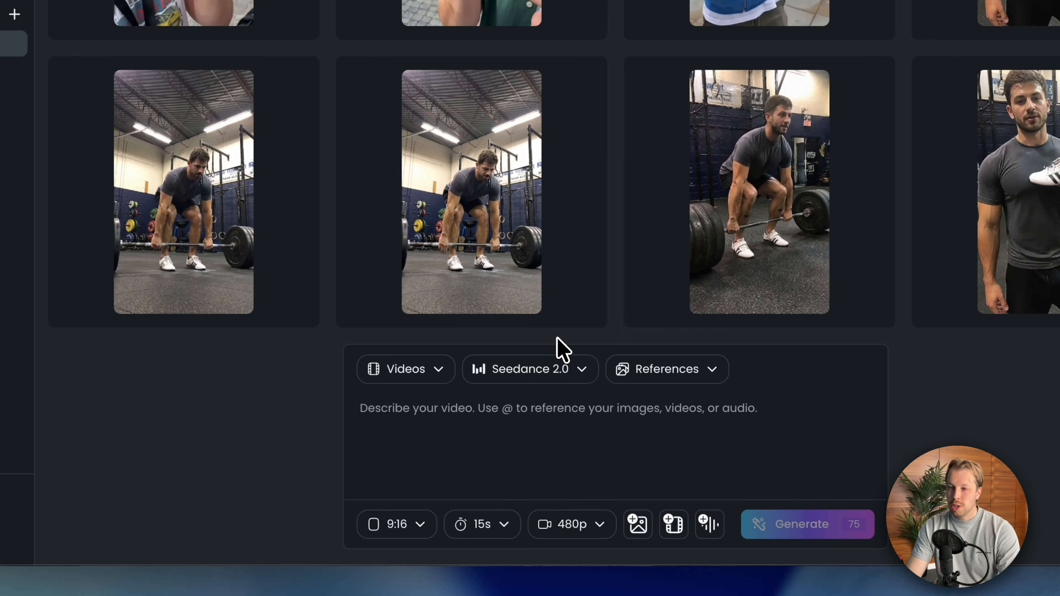
pyautogui.click(506, 526)
pyautogui.click(705, 472)
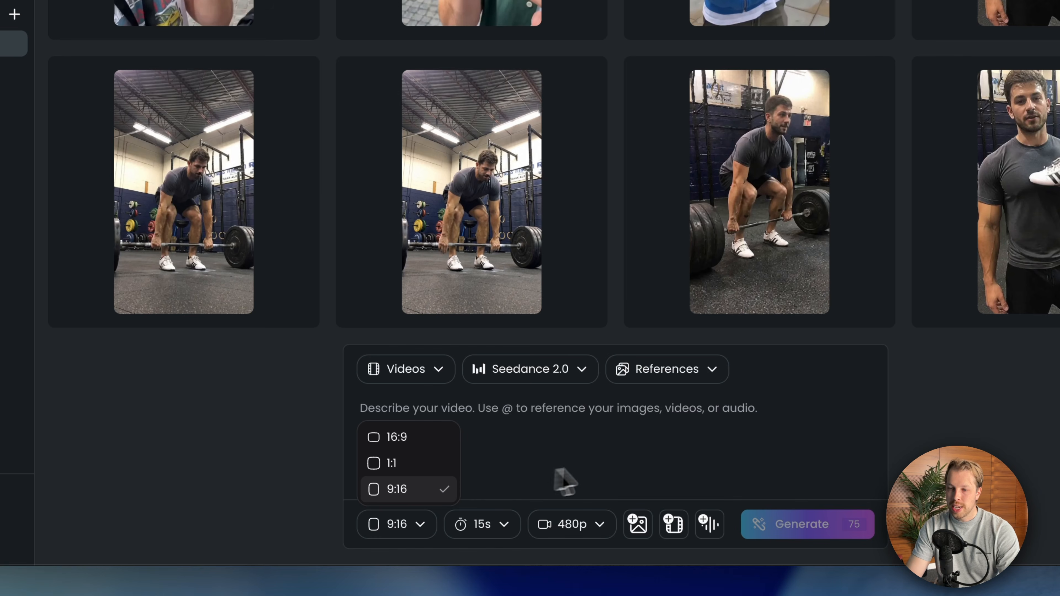
pyautogui.click(593, 469)
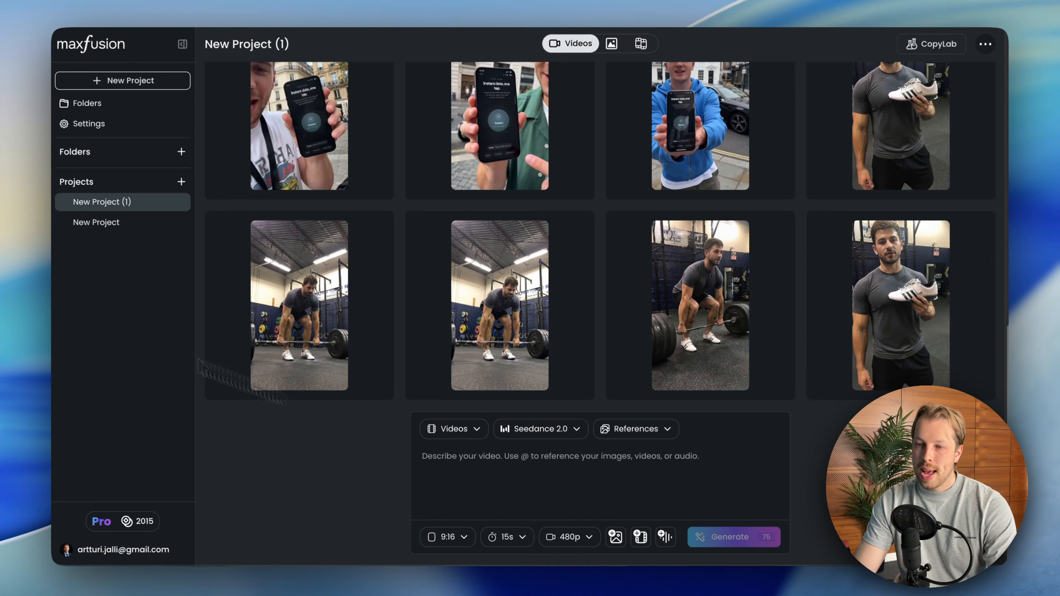
# - Add the image of the man holding the shoe as a reference and paste the prompt in which he talks about deadlifting
pyautogui.moveTo(17, 267); pyautogui.dragTo(675, 480)
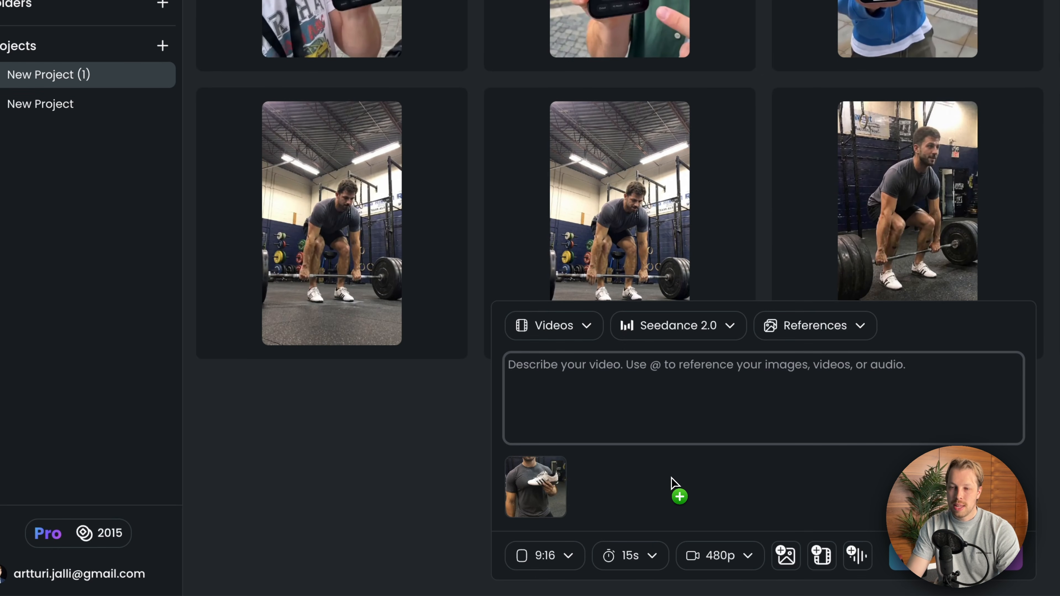
pyautogui.hotkey('ctrl', 'v')
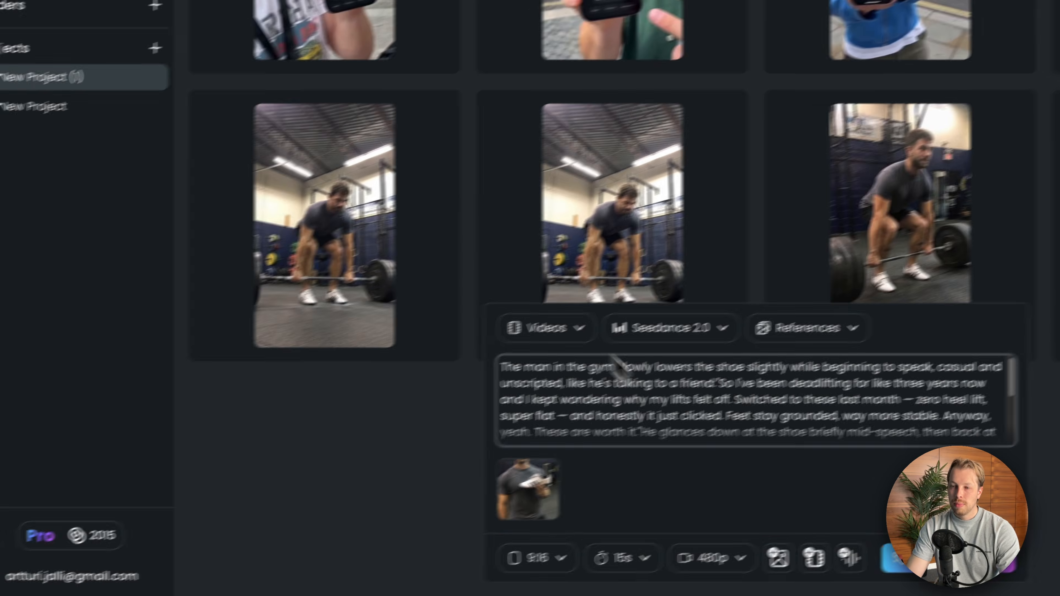
pyautogui.scroll(-1, 669, 444)
pyautogui.scroll(1, 670, 444)
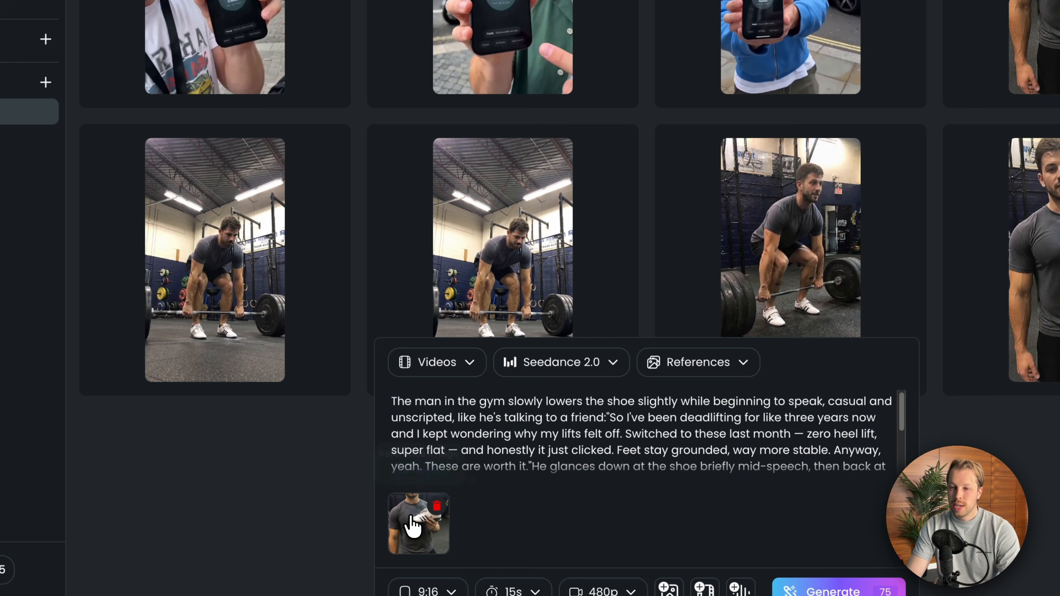
# - Preview the reference image and read the gym prompt's spoken lines and audio direction
pyautogui.click(418, 518)
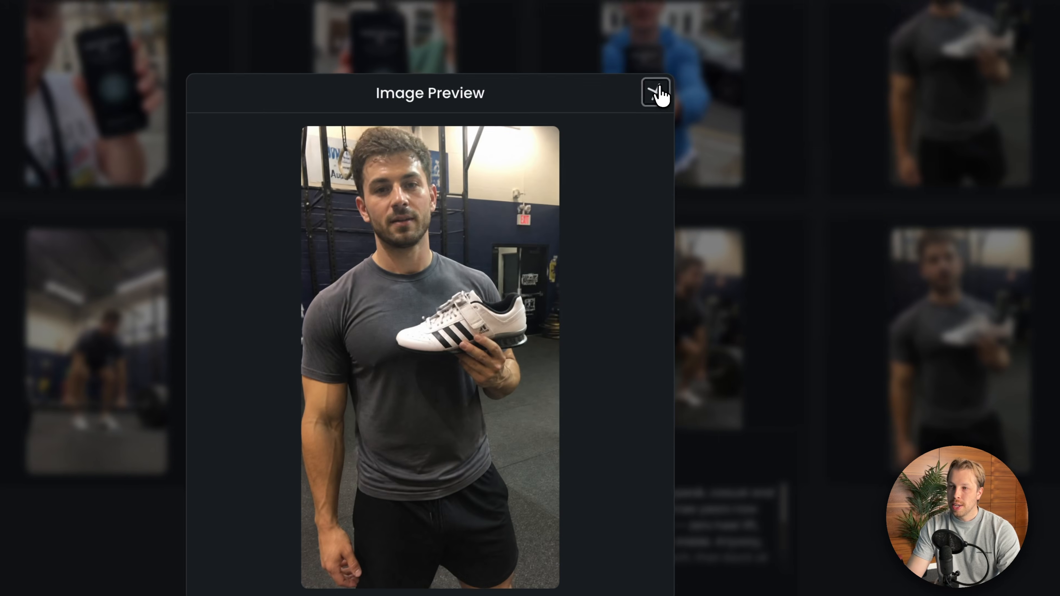
pyautogui.click(659, 90)
pyautogui.tripleClick(540, 412)
pyautogui.scroll(-3, 591, 397)
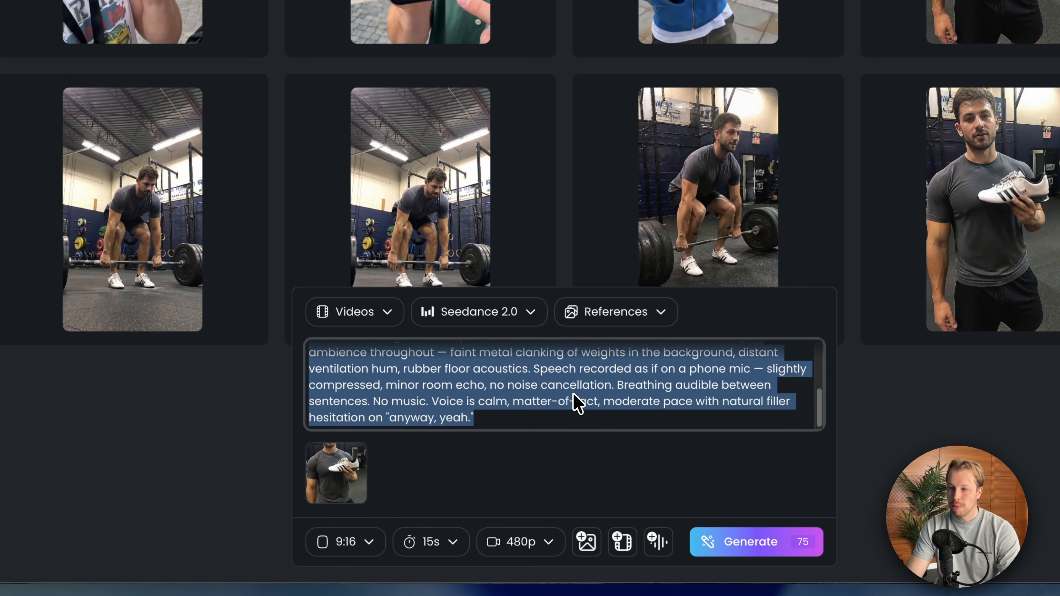
pyautogui.scroll(4, 582, 407)
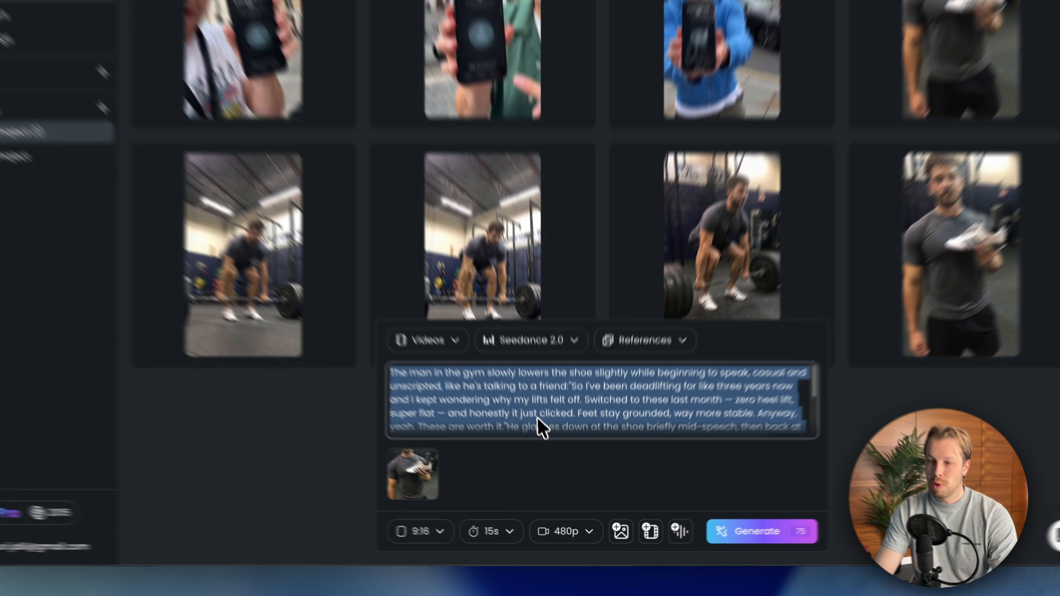
pyautogui.scroll(-5, 608, 449)
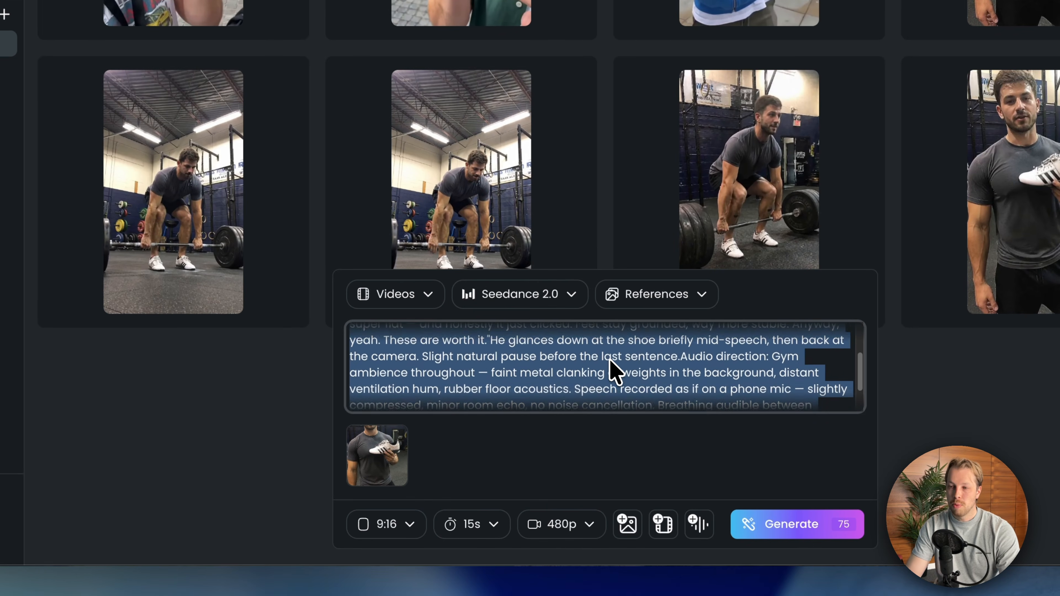
pyautogui.click(574, 432)
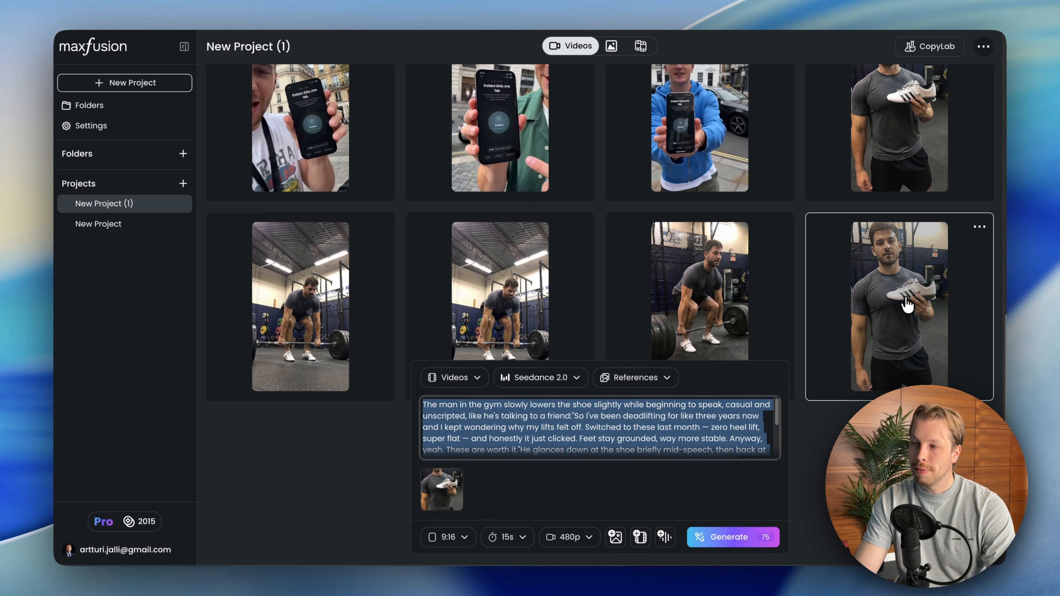
# - Play the finished video of the man holding the shoe and preview the reference image again
pyautogui.click(886, 308)
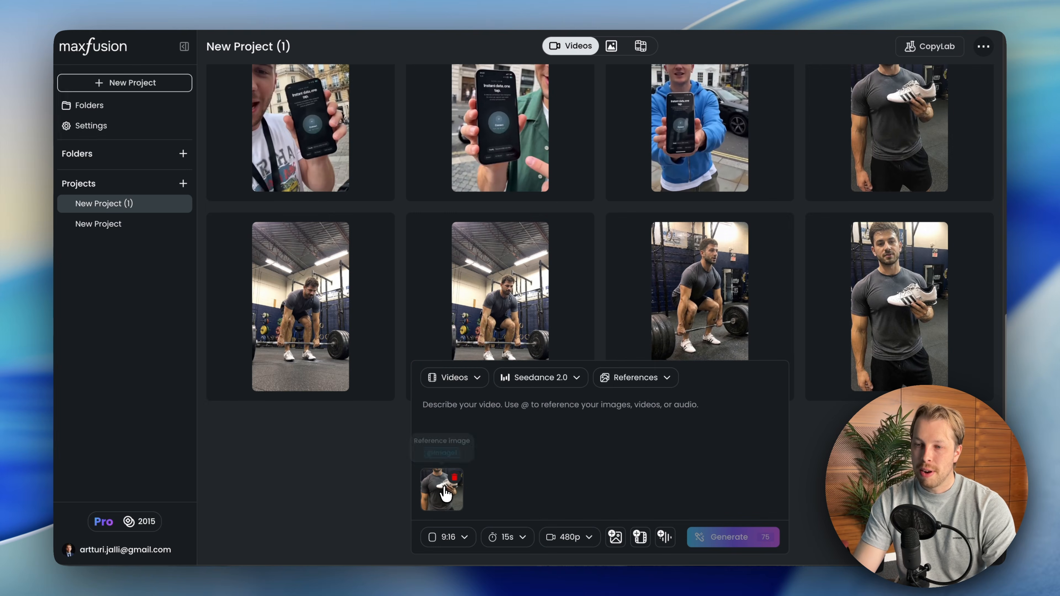
pyautogui.click(443, 489)
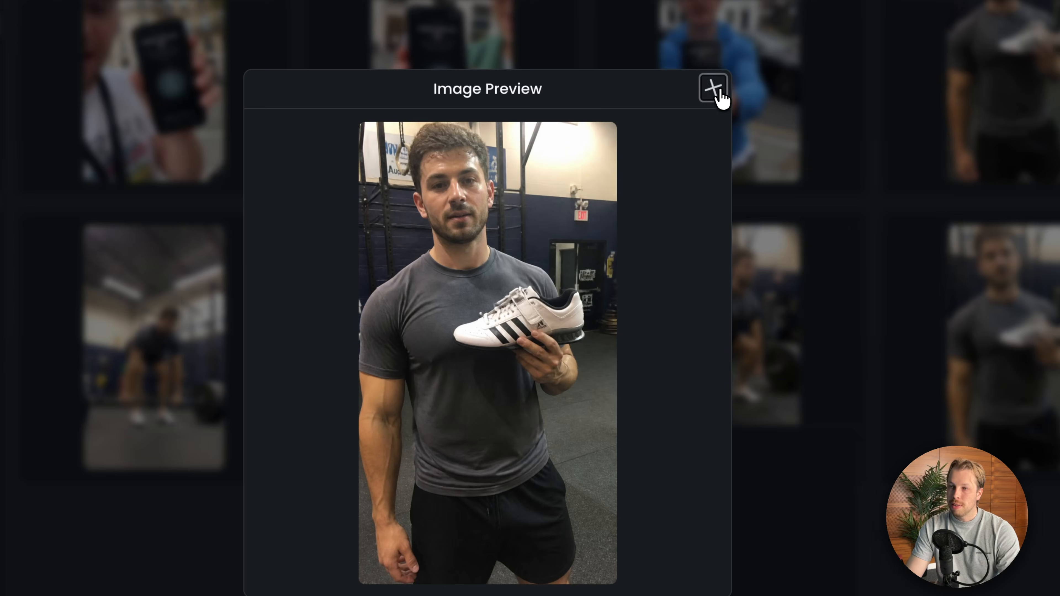
pyautogui.click(714, 88)
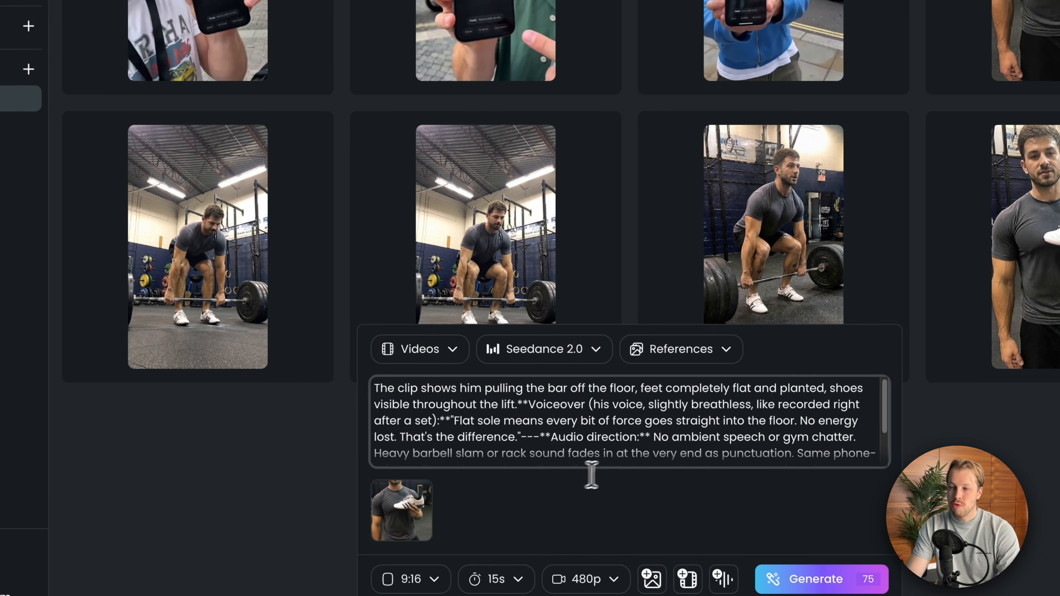
# - Replace the video description with the deadlift clip prompt containing the flat sole voiceover, and read through it
pyautogui.scroll(-3, 718, 433)
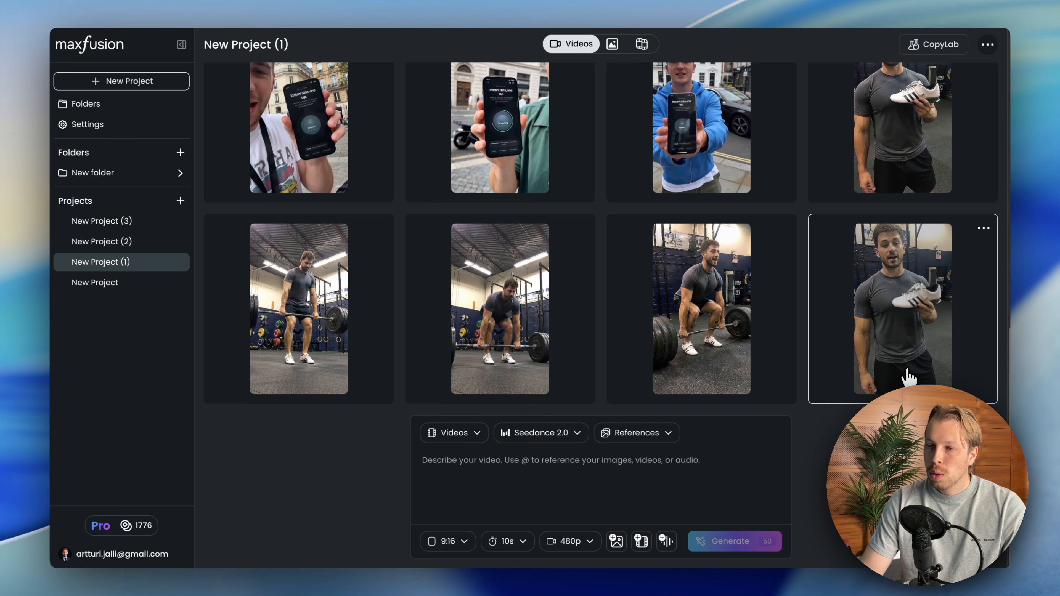
# - Try to clone the voice from the video of the man holding the shoe under the name Jack - The Gym Shark
pyautogui.click(984, 228)
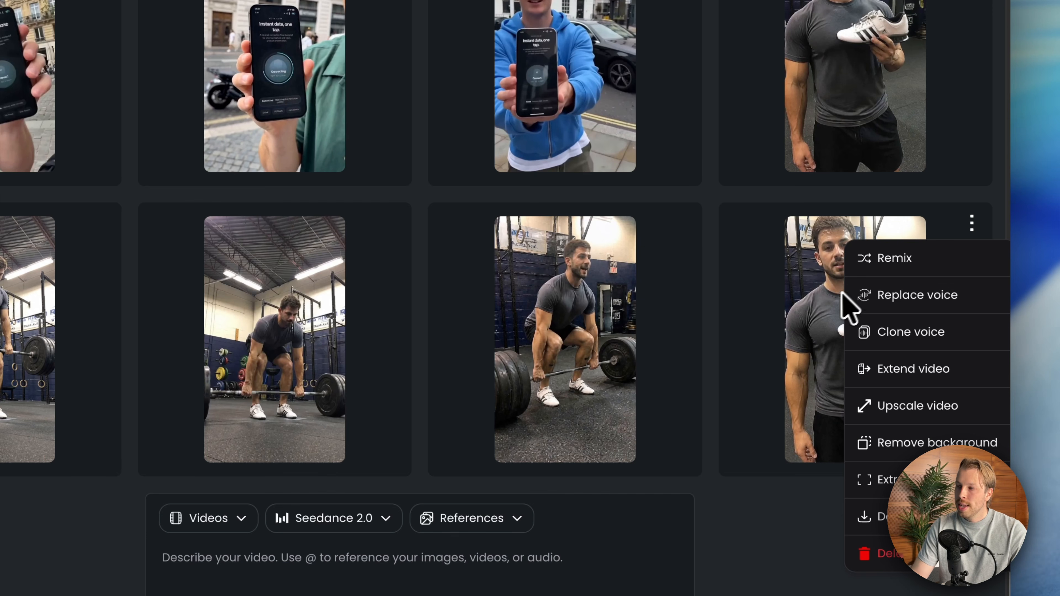
pyautogui.click(925, 346)
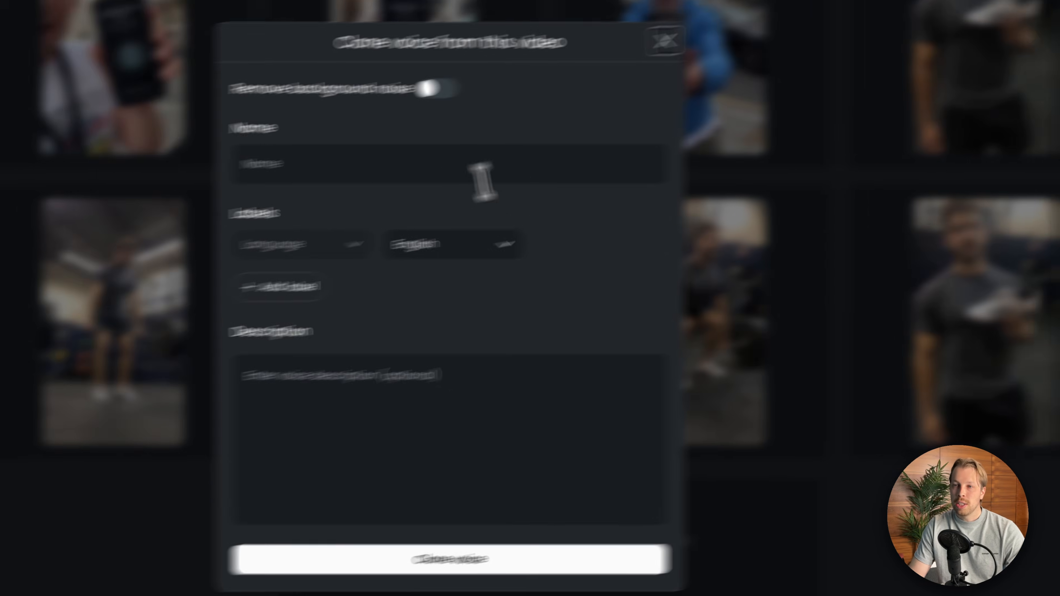
pyautogui.click(275, 188)
pyautogui.click(267, 232)
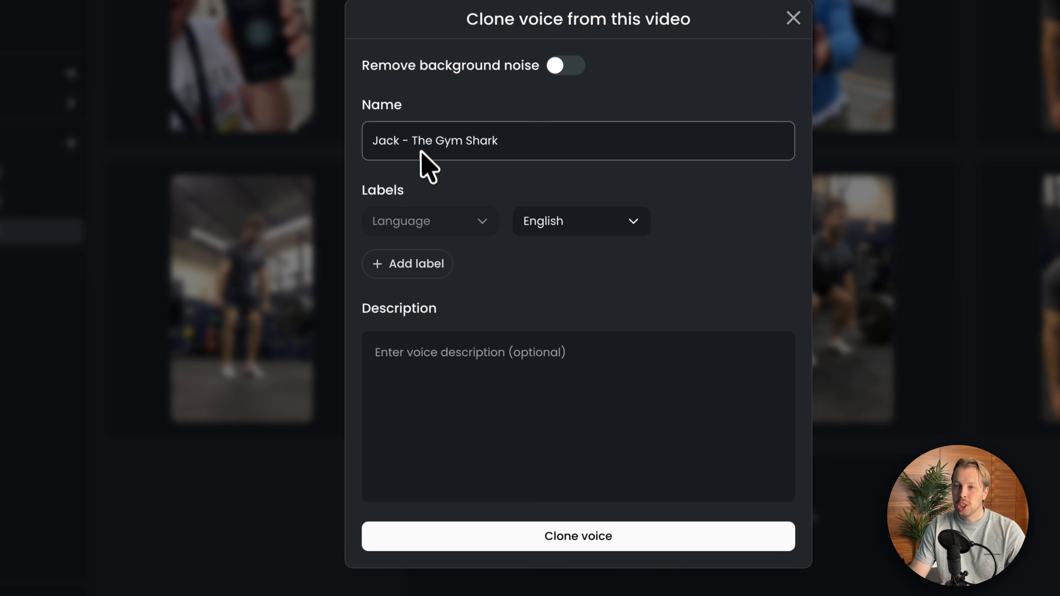
pyautogui.click(448, 385)
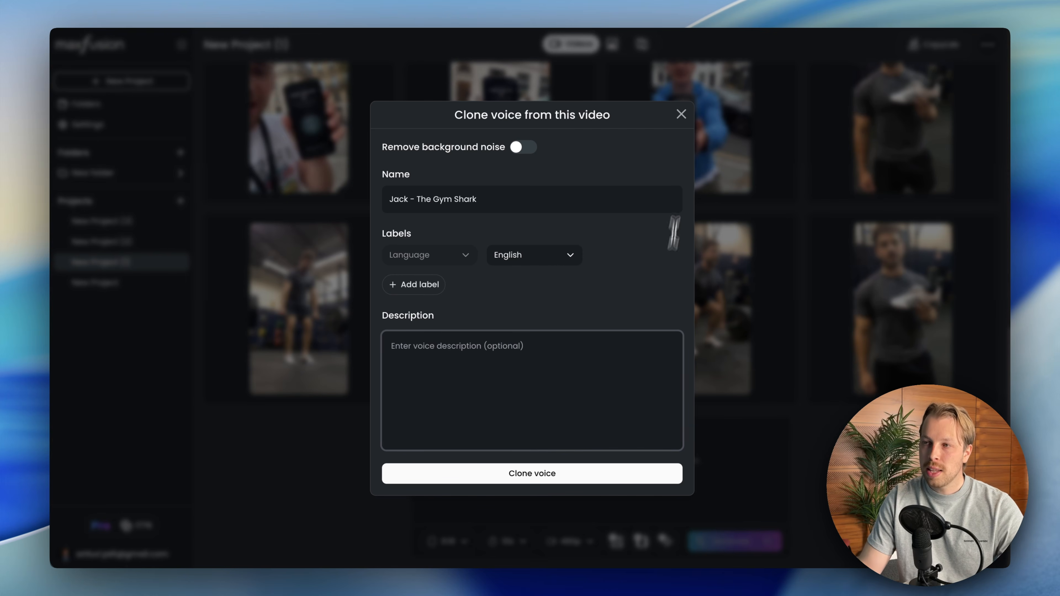
pyautogui.click(685, 123)
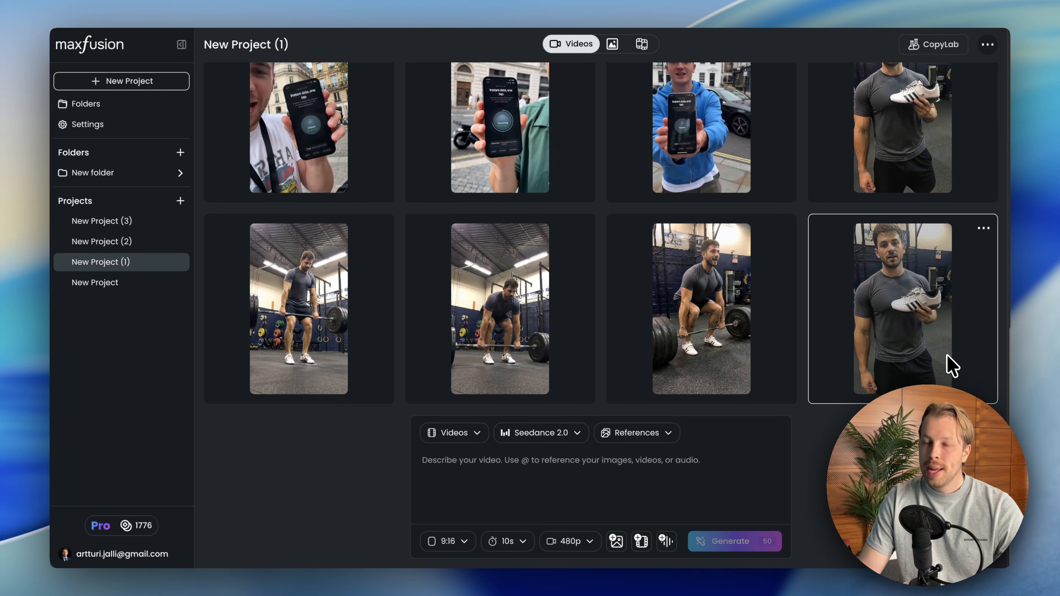
pyautogui.click(983, 229)
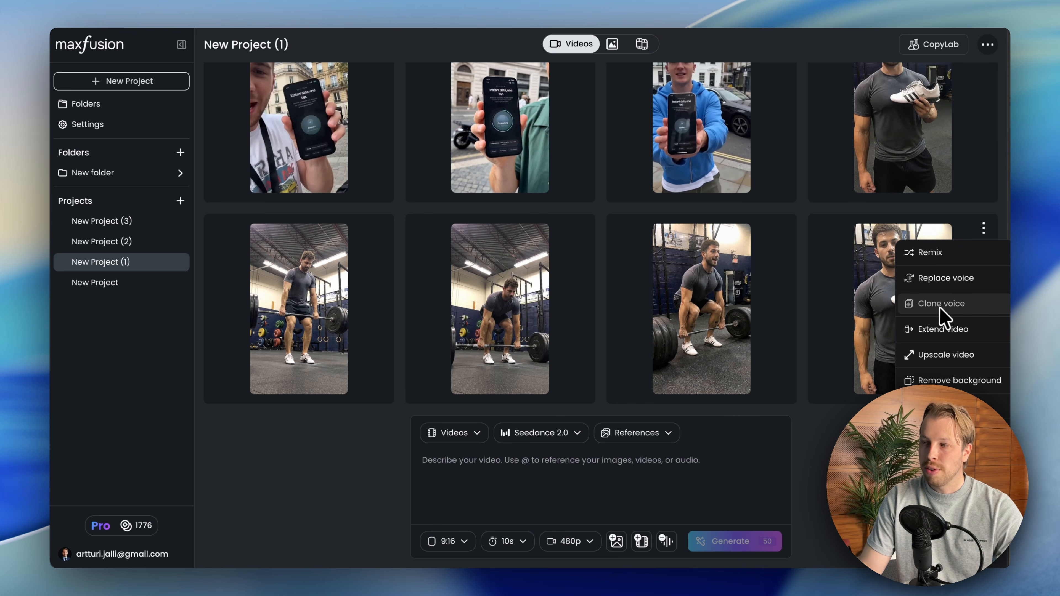
pyautogui.click(945, 306)
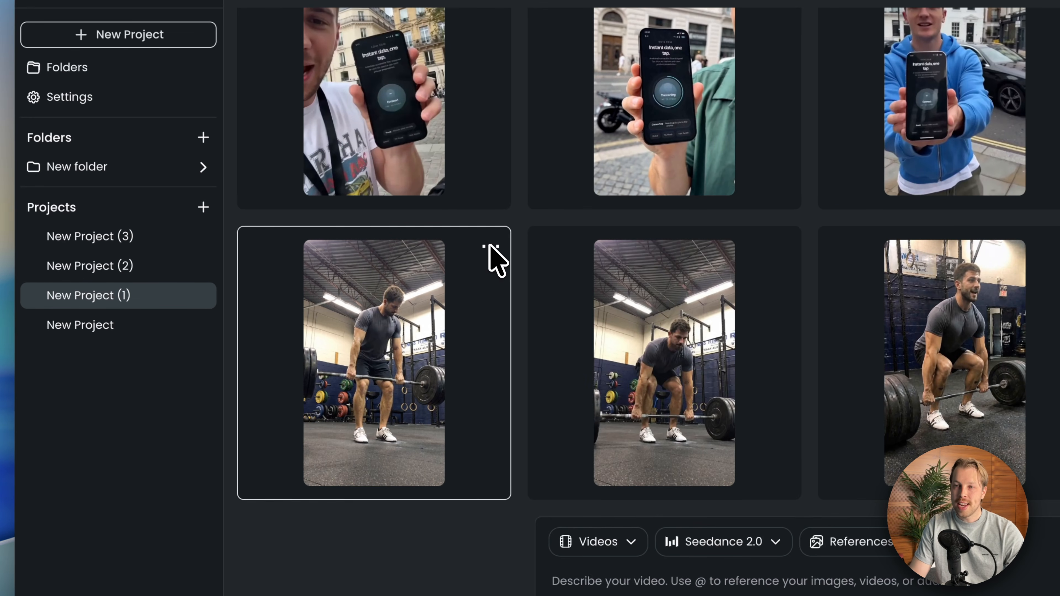
# - Try to replace the voice in the first deadlift video with the saved voice Jack - The Gym Shark, and leave the voice selection
pyautogui.click(380, 228)
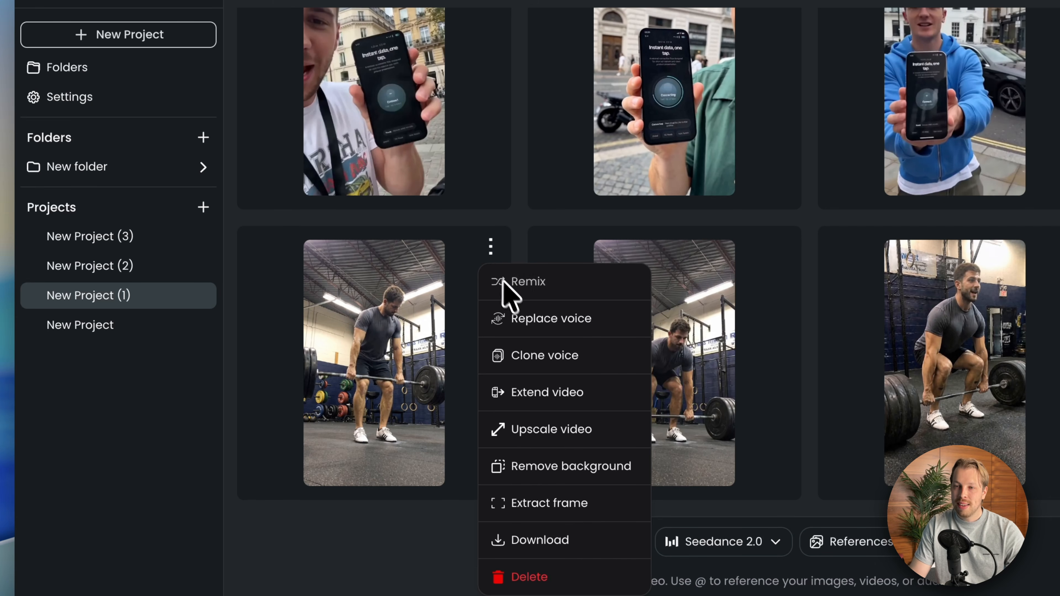
pyautogui.click(530, 320)
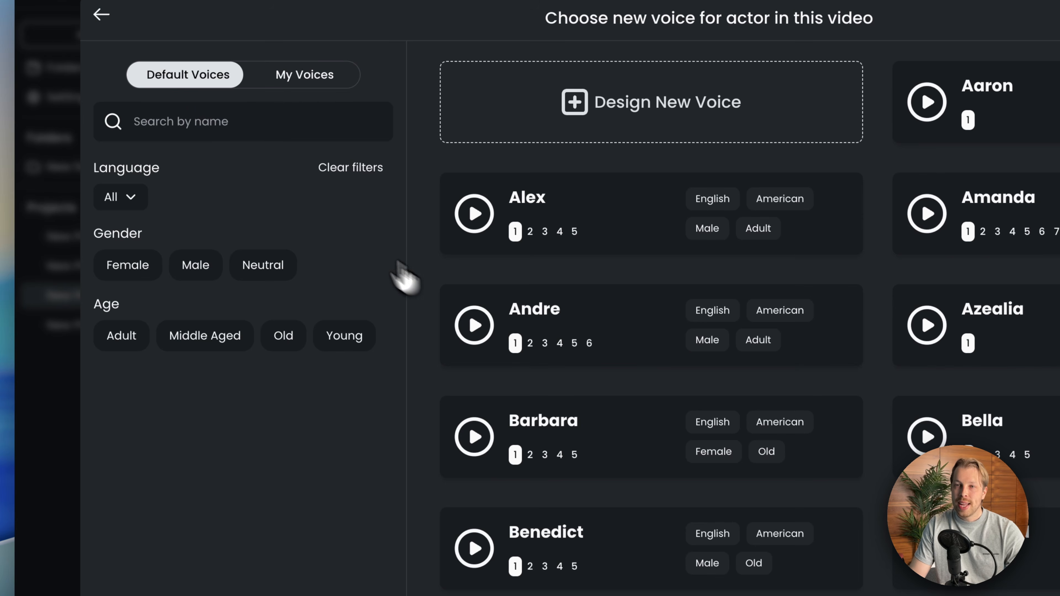
pyautogui.click(308, 79)
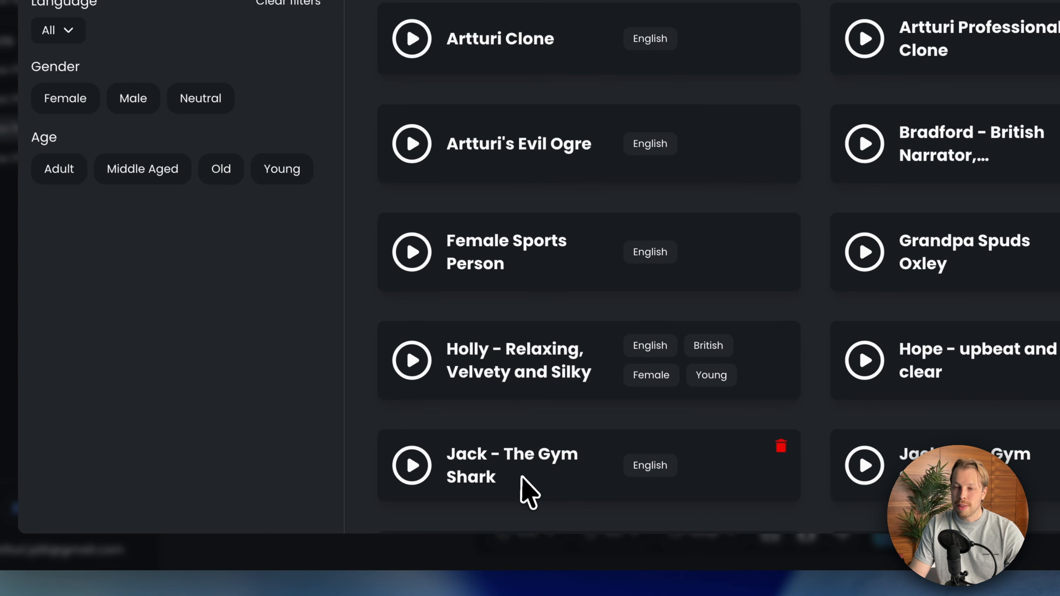
pyautogui.click(524, 480)
pyautogui.scroll(-3, 526, 482)
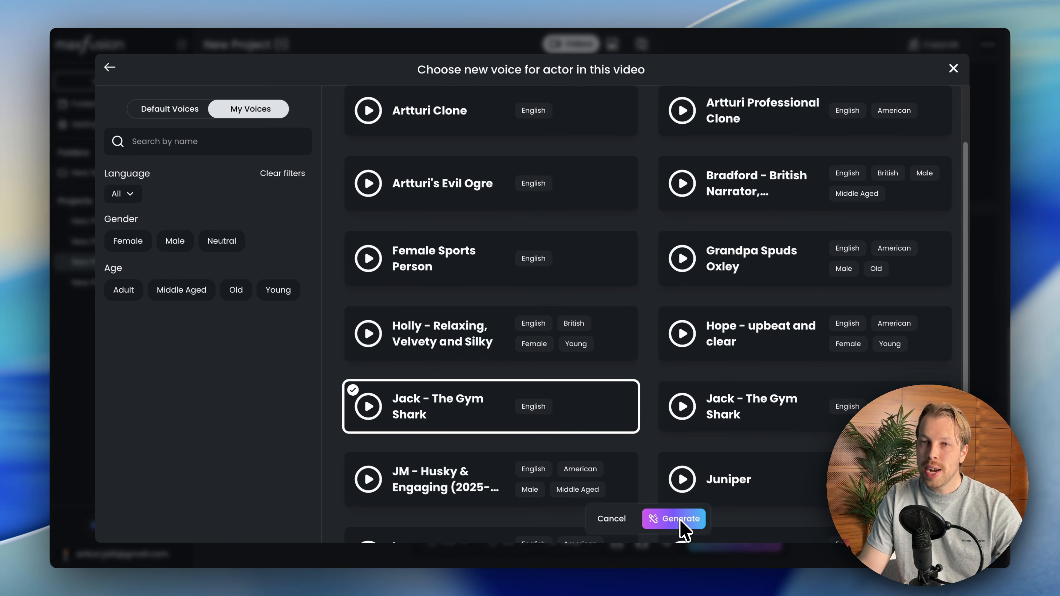
pyautogui.click(112, 68)
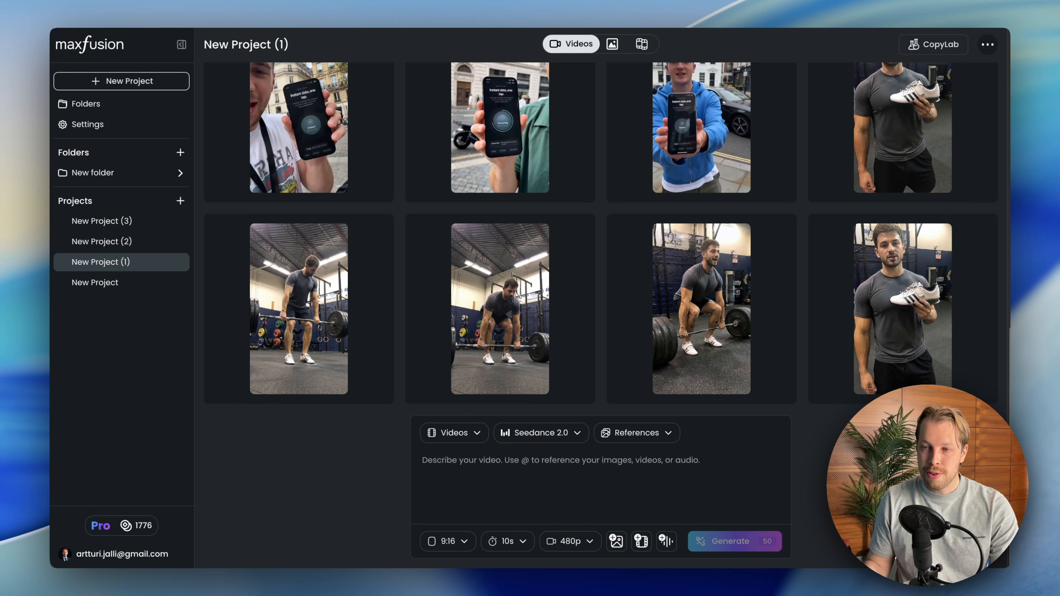
# - Preview the clip of the man holding the shoe and the first deadlift clip
pyautogui.moveTo(959, 310)
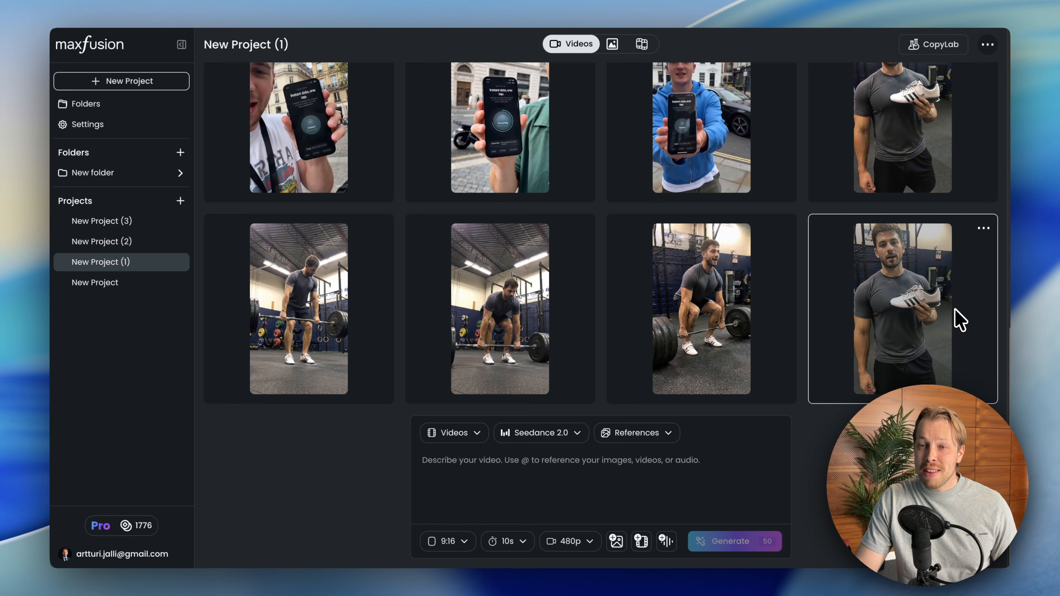
pyautogui.moveTo(383, 315)
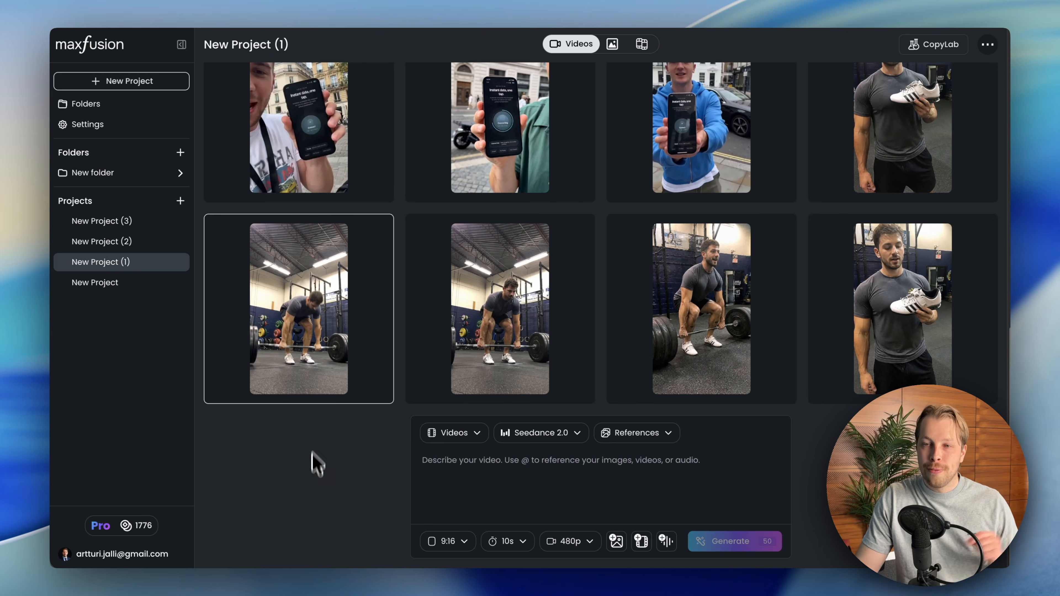
pyautogui.moveTo(307, 356)
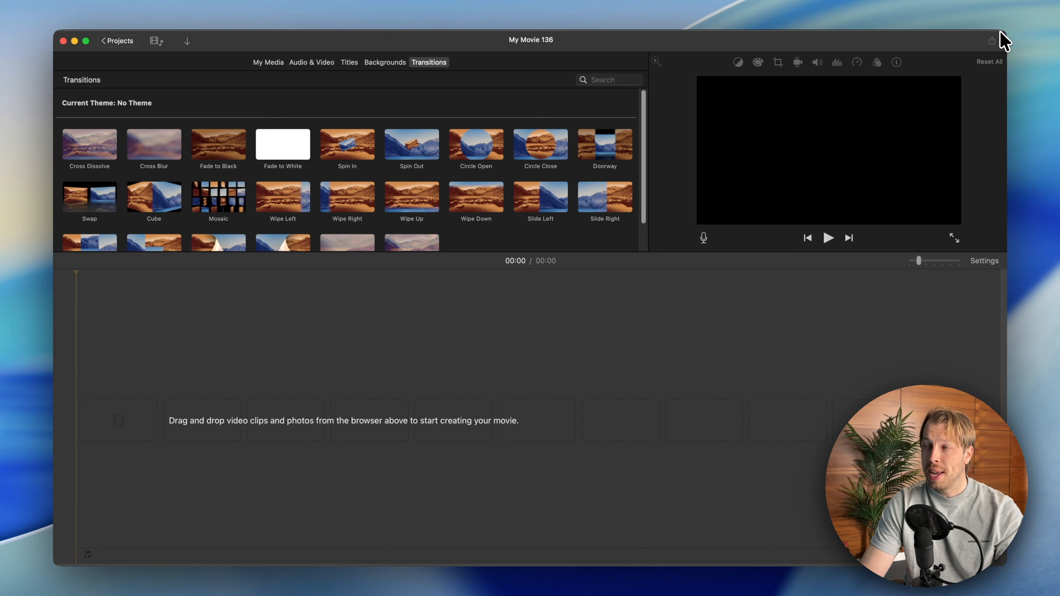
# - Switch to iMovie and place the talking shoe clip followed by the deadlift clip on the empty timeline
pyautogui.moveTo(1005, 32); pyautogui.dragTo(1003, 30)
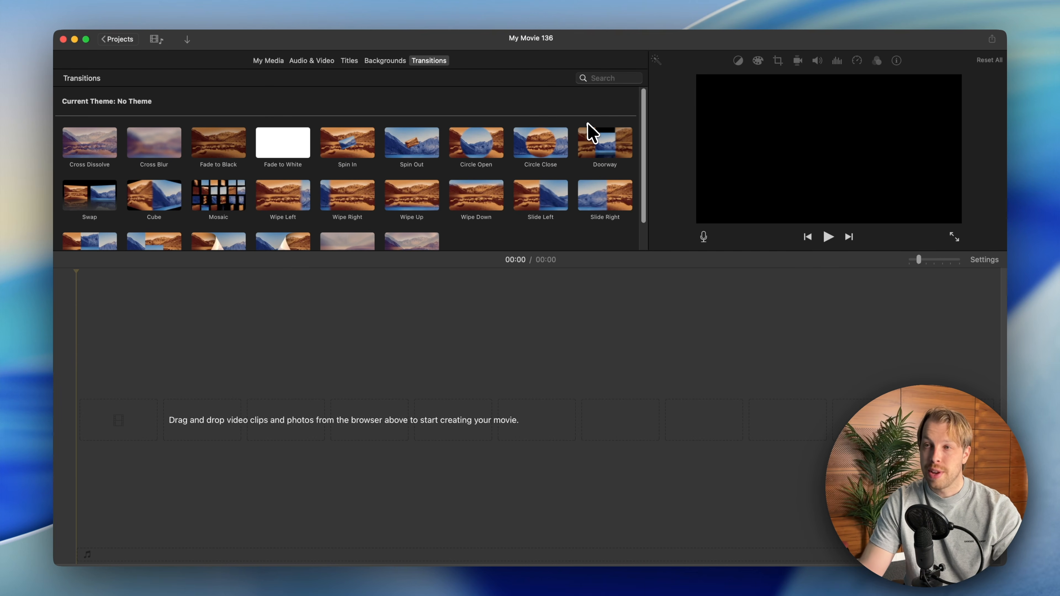
pyautogui.moveTo(306, 46); pyautogui.dragTo(247, 47)
pyautogui.moveTo(768, 518); pyautogui.dragTo(1004, 570)
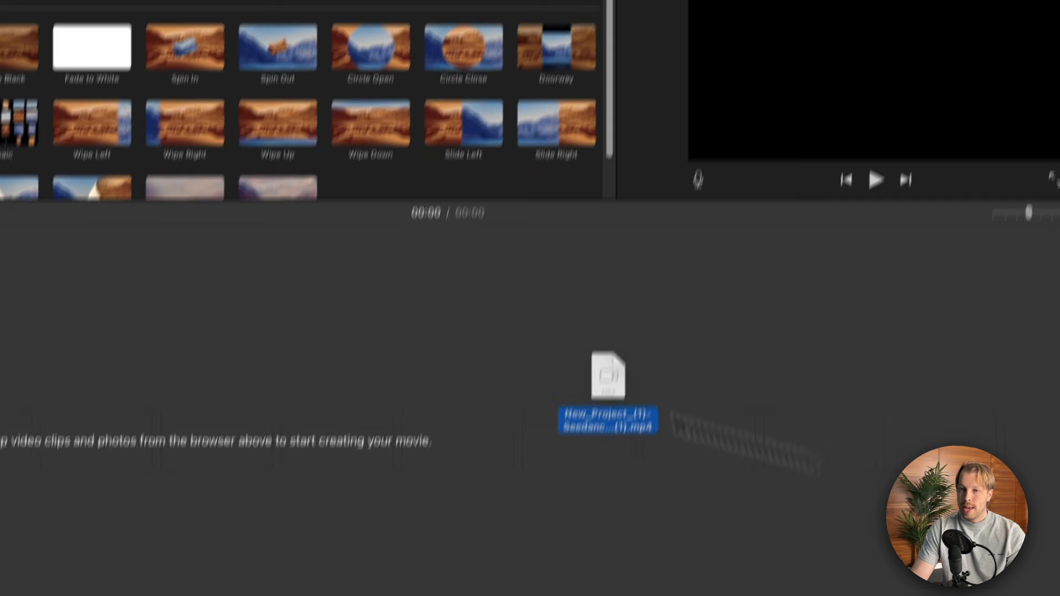
pyautogui.moveTo(608, 376); pyautogui.dragTo(165, 413)
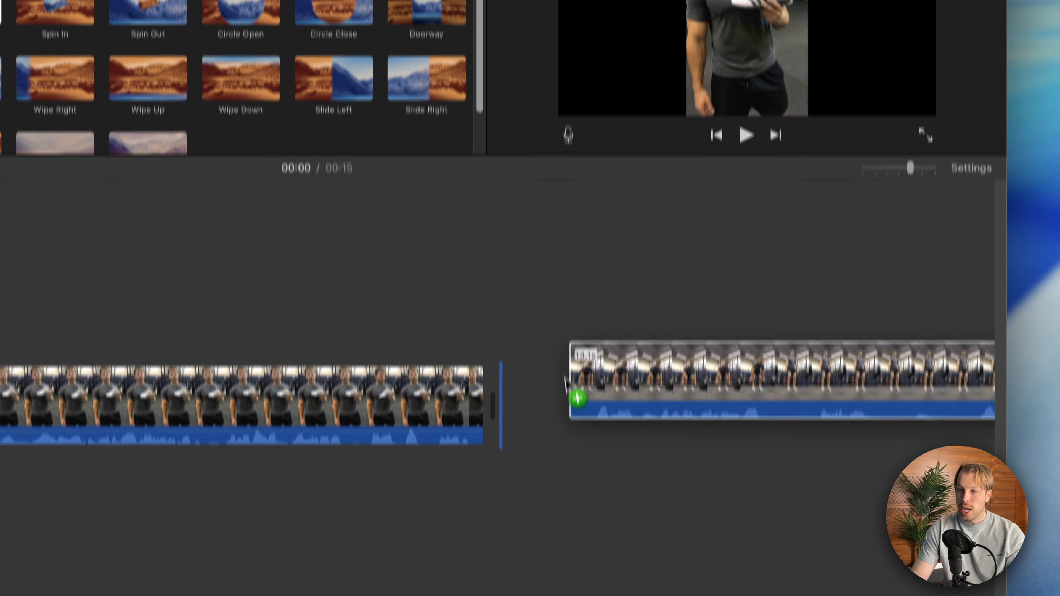
pyautogui.moveTo(580, 343); pyautogui.dragTo(584, 346)
pyautogui.moveTo(906, 121); pyautogui.dragTo(888, 118)
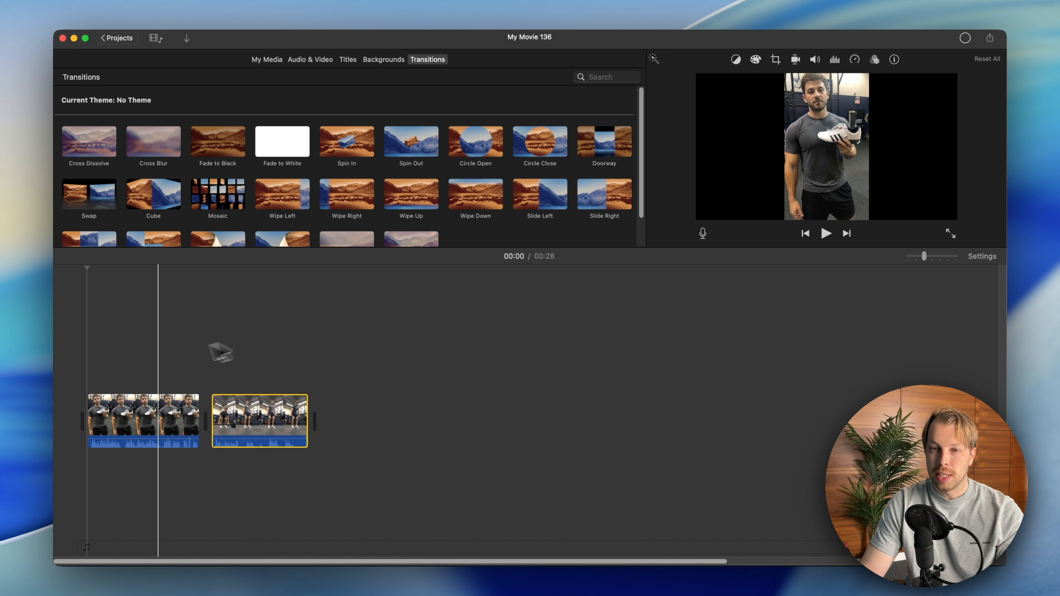
pyautogui.moveTo(921, 252); pyautogui.dragTo(930, 252)
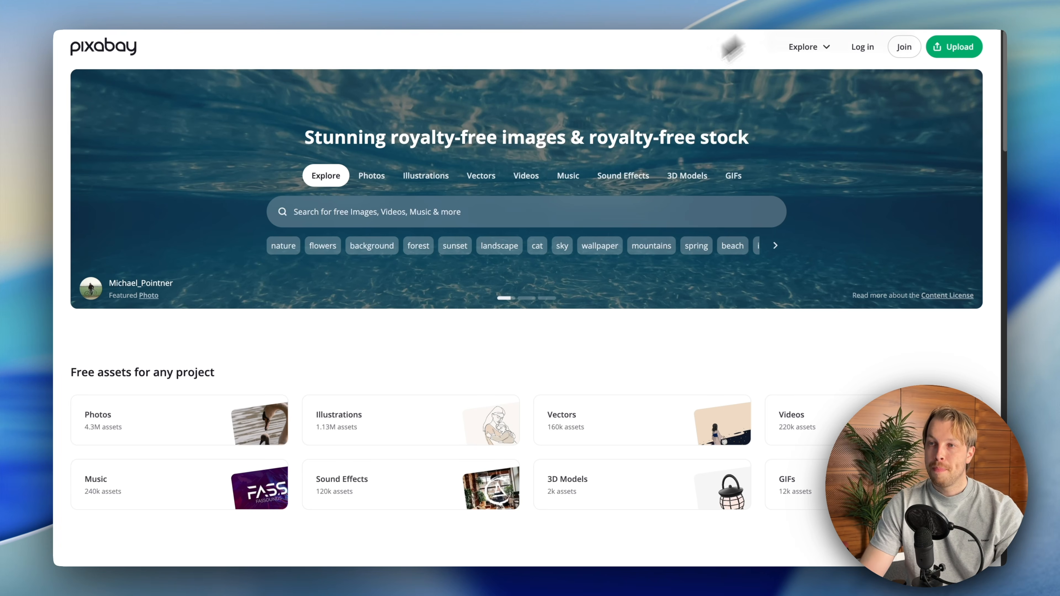
# - Search Pixabay's sound effects for gym and play the gym recording sound
pyautogui.click(622, 184)
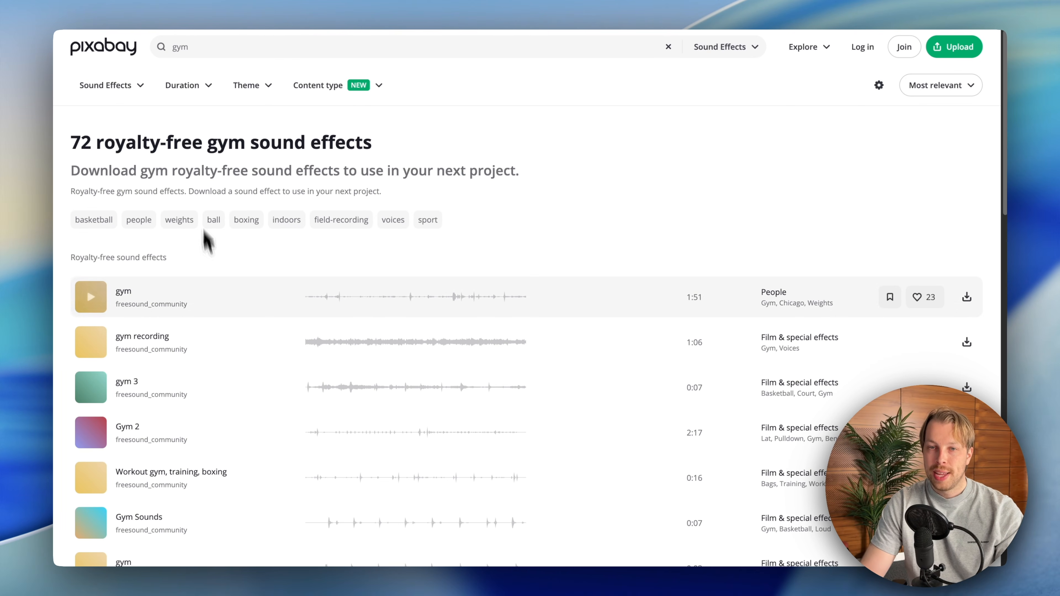
pyautogui.scroll(-2, 199, 297)
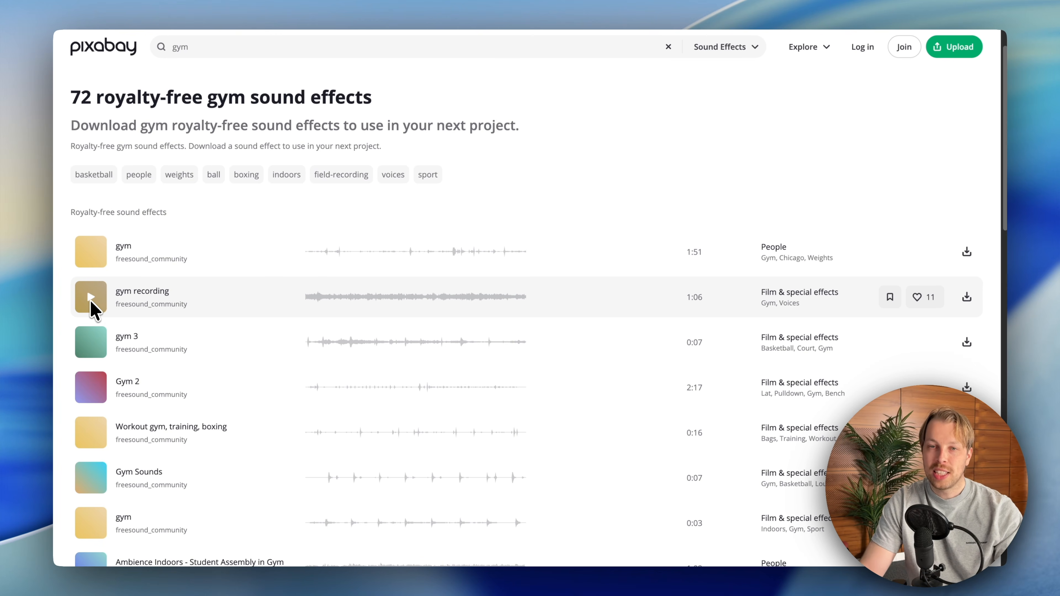
pyautogui.click(104, 308)
pyautogui.scroll(-10, 167, 334)
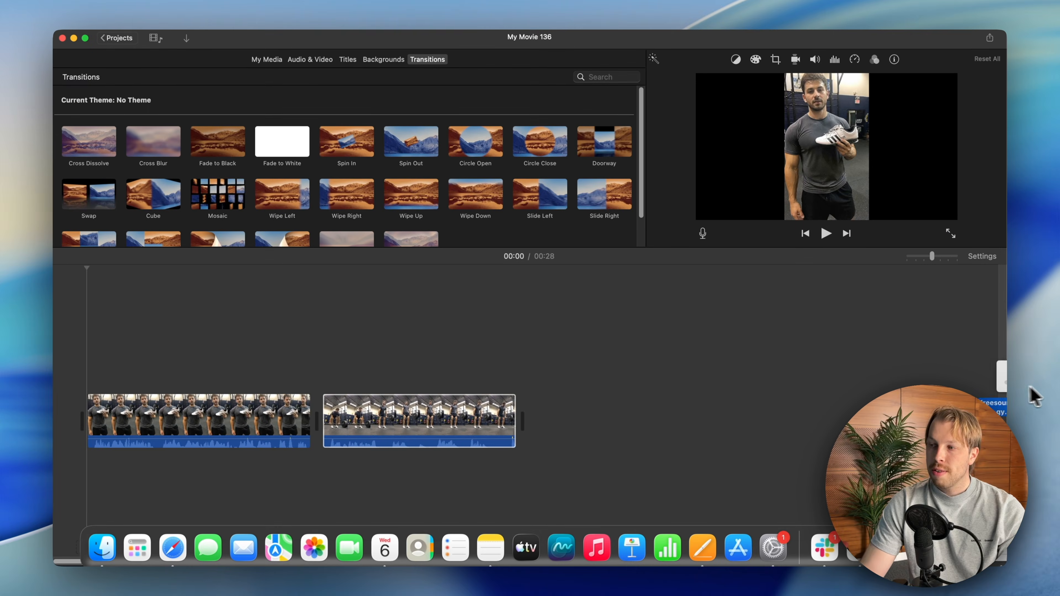
# - Place the downloaded gym ambience sound beneath both clips in the iMovie timeline and lower its volume
pyautogui.moveTo(1034, 398); pyautogui.dragTo(535, 473)
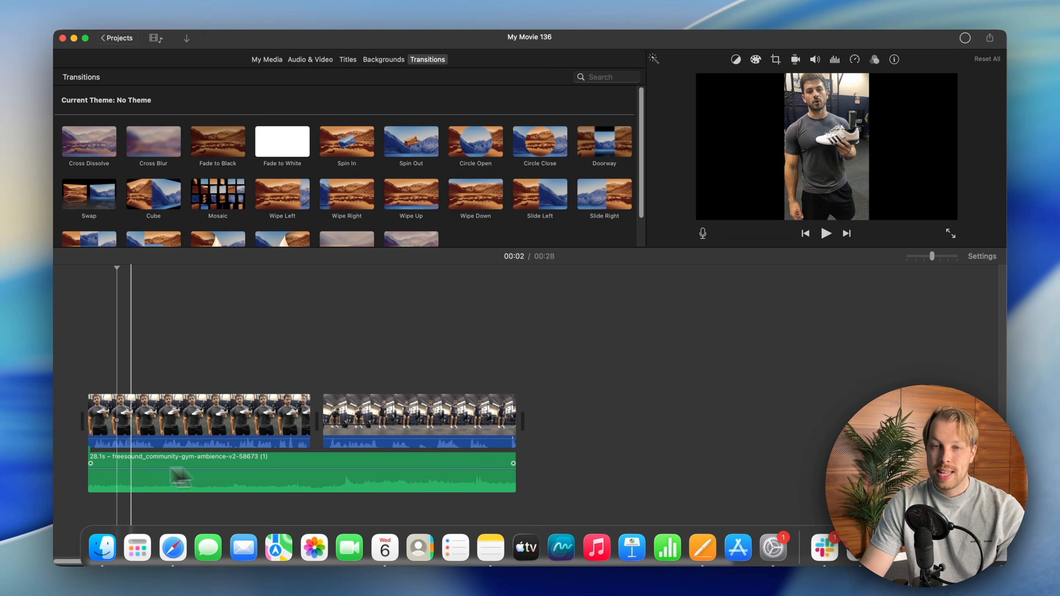
pyautogui.moveTo(134, 480); pyautogui.dragTo(135, 485)
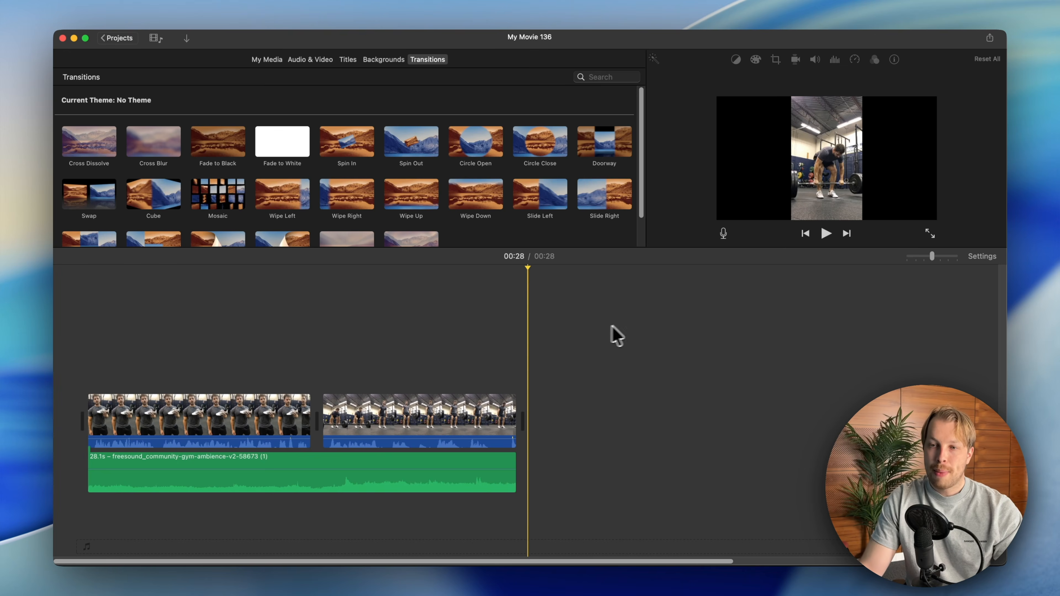
# - Select both video clips in the timeline and set their audio equalizer to Loudness
pyautogui.moveTo(109, 317); pyautogui.dragTo(378, 424)
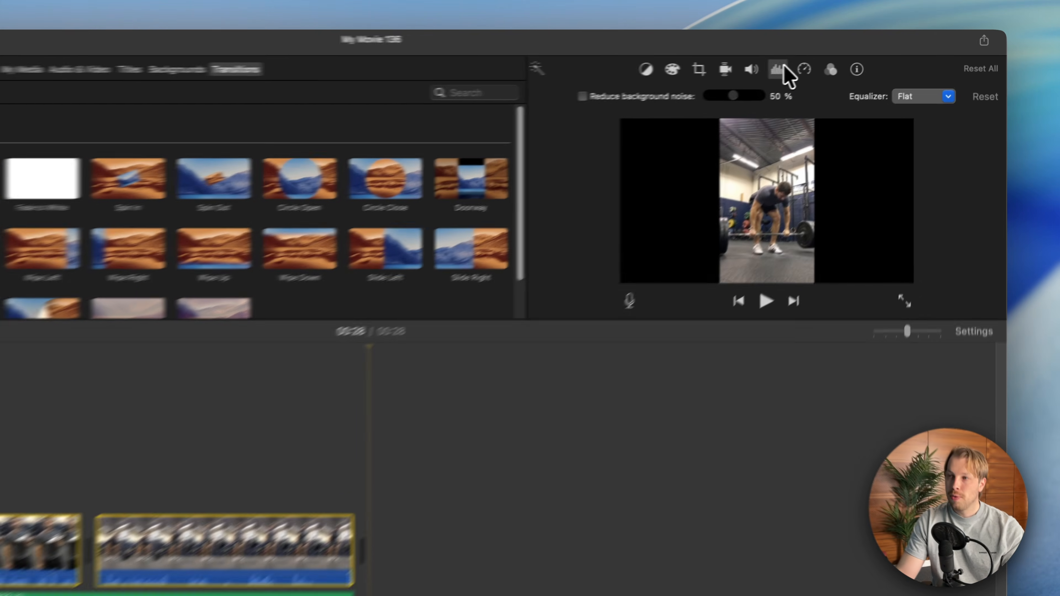
pyautogui.click(837, 61)
pyautogui.click(837, 61)
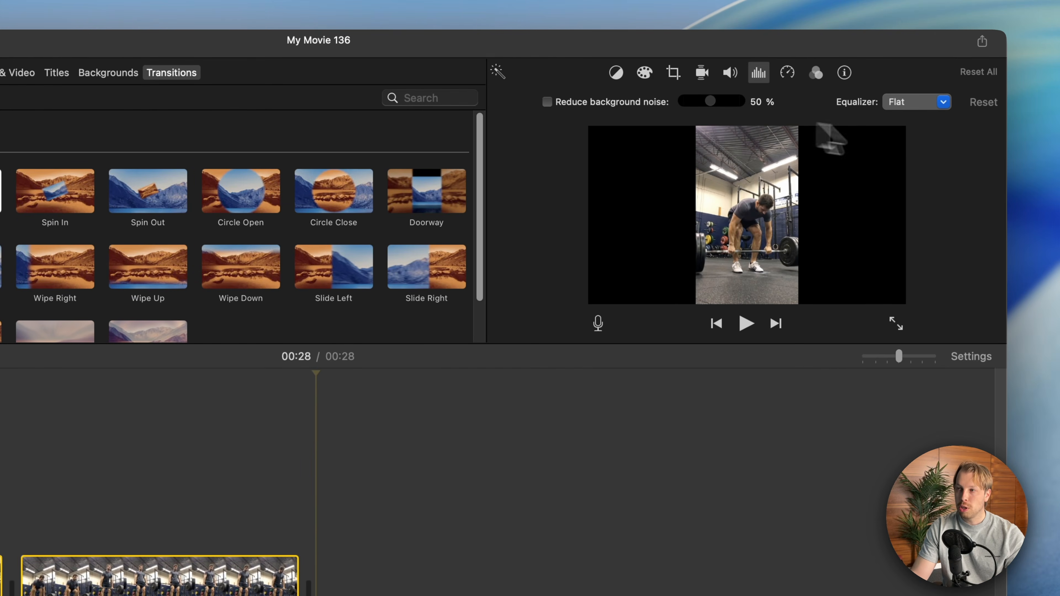
pyautogui.click(935, 102)
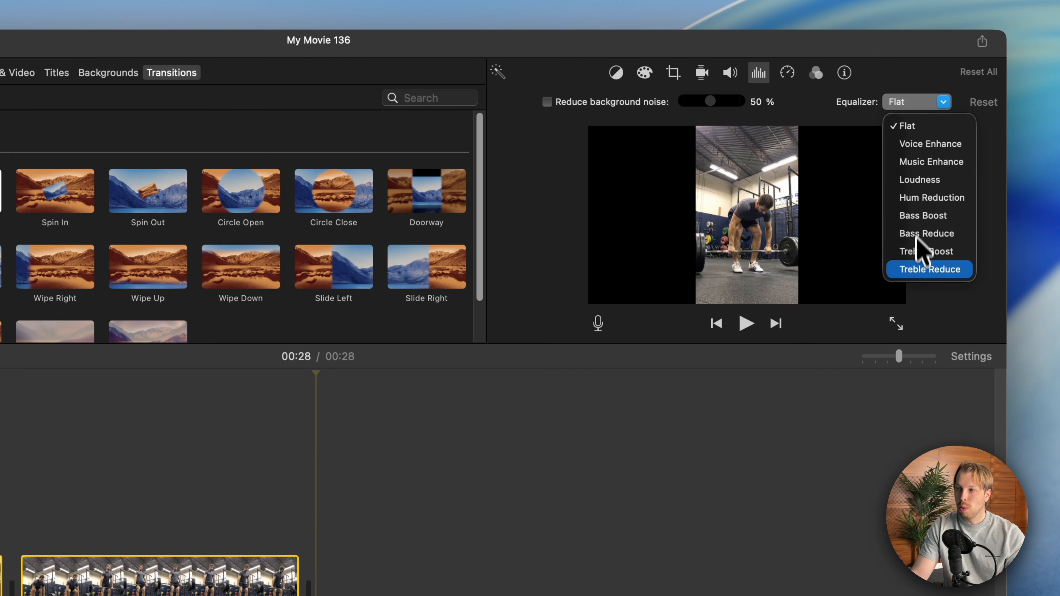
pyautogui.click(915, 185)
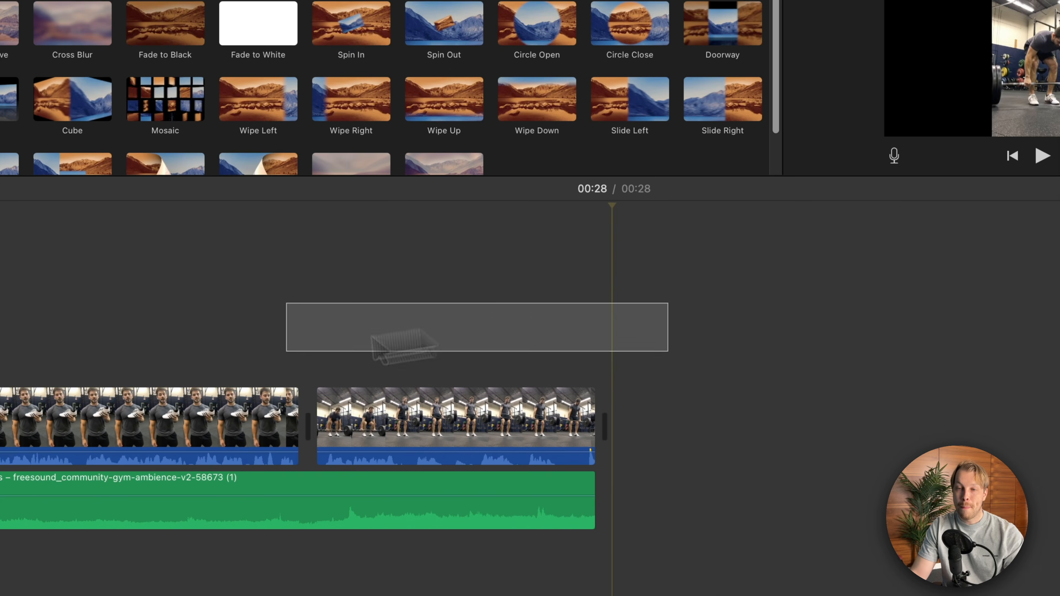
pyautogui.moveTo(286, 351); pyautogui.dragTo(151, 407)
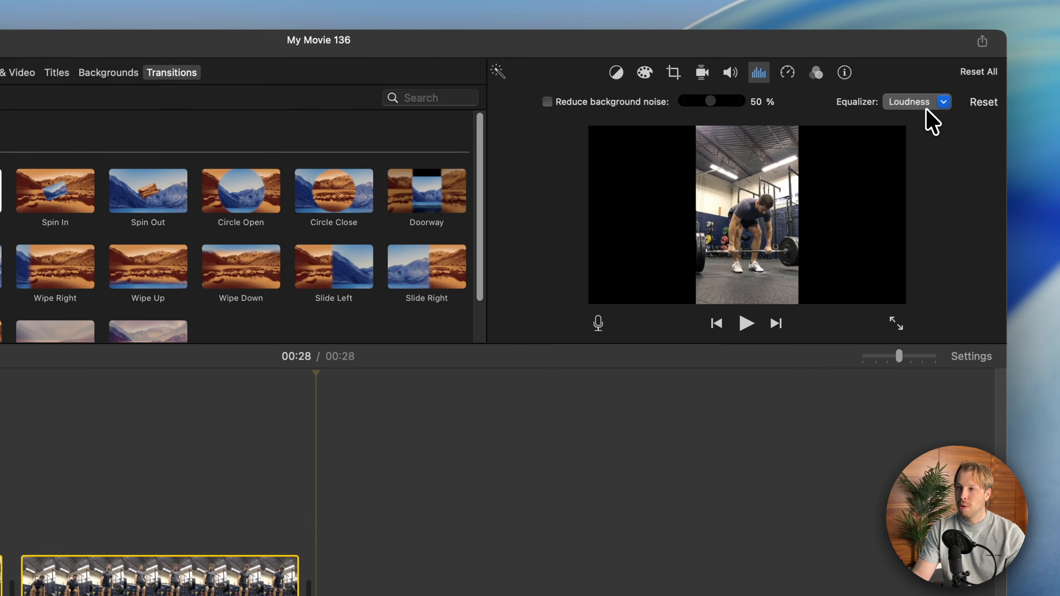
pyautogui.click(927, 106)
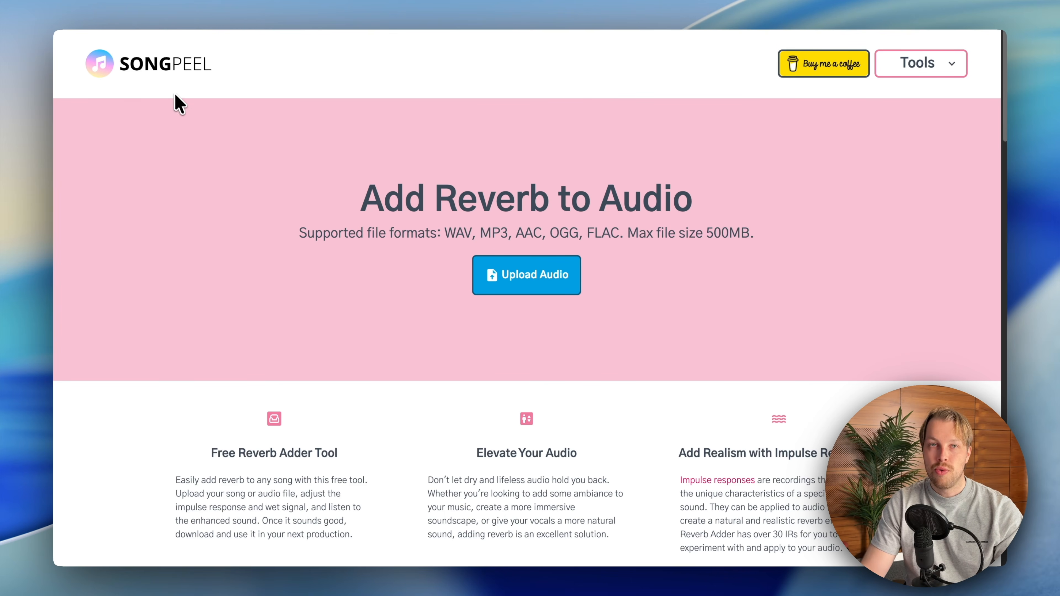
# - After viewing the SongPeel reverb page, delete the gym ambience track from the iMovie timeline and open the movie's sharing options
pyautogui.scroll(-1, 209, 105)
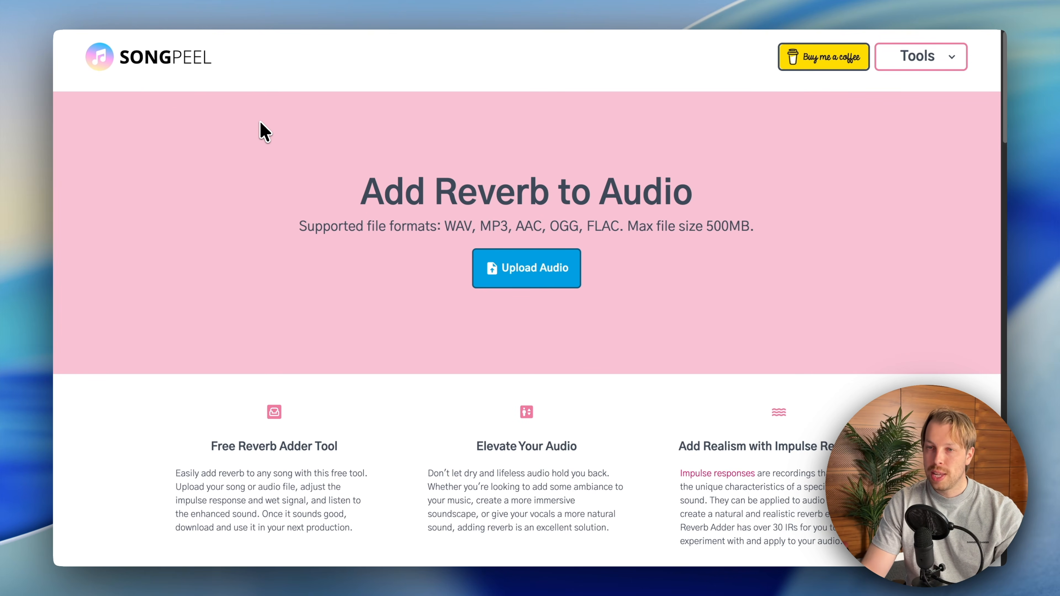
pyautogui.scroll(1, 260, 120)
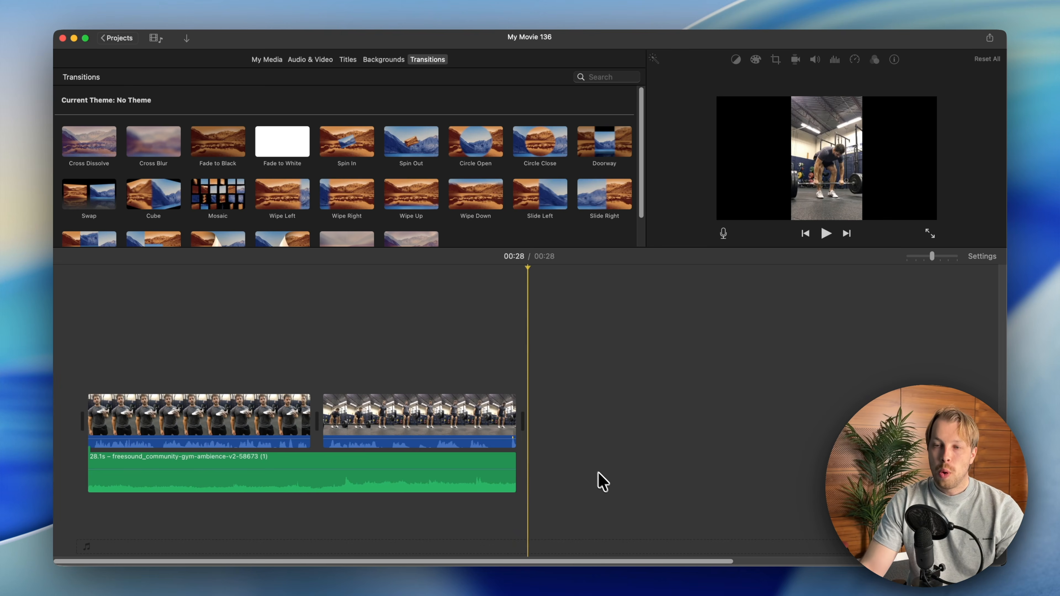
pyautogui.click(493, 476)
pyautogui.press('Delete')
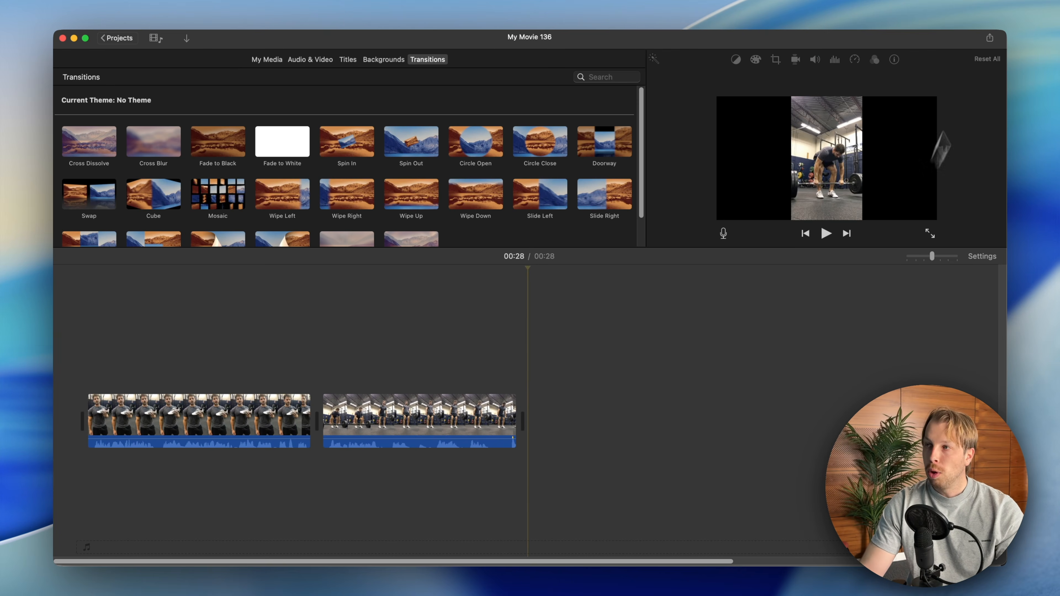
pyautogui.click(990, 38)
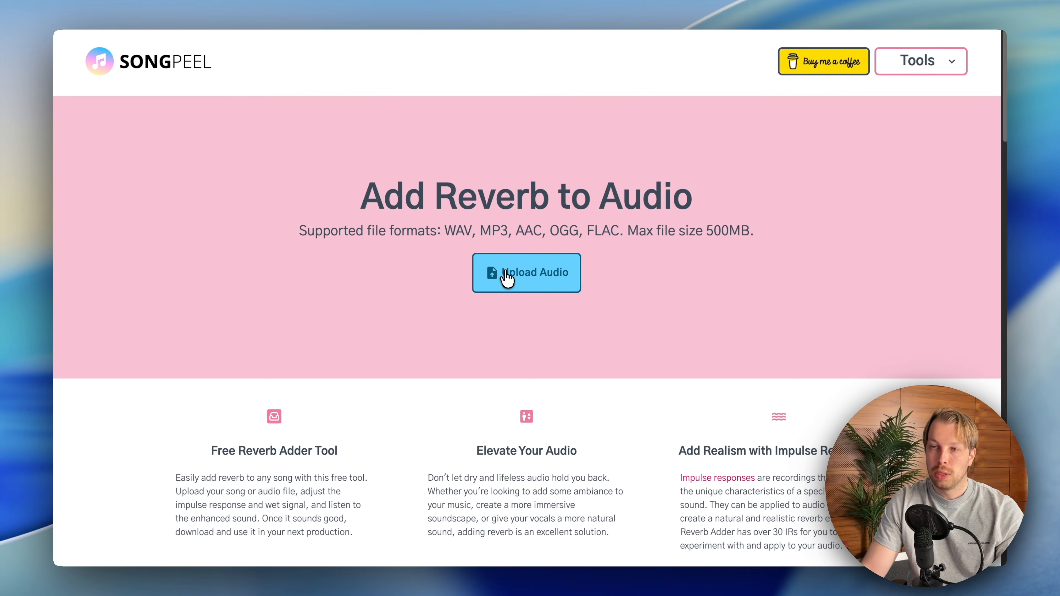
# - Upload test.wav to SongPeel's reverb tool and set the reverb impulse to Basement
pyautogui.click(507, 276)
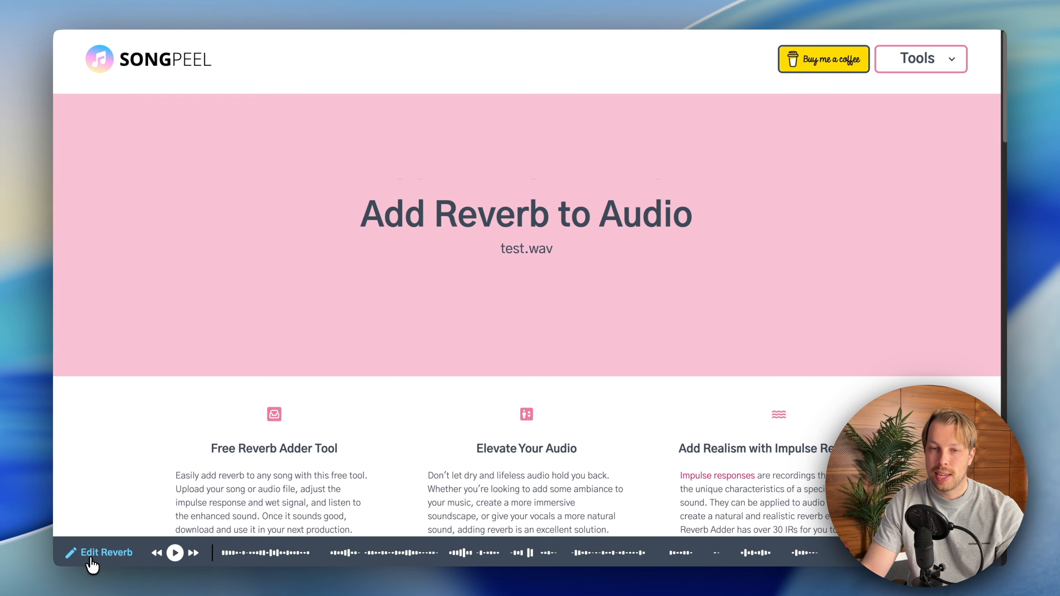
pyautogui.click(92, 560)
pyautogui.click(269, 143)
pyautogui.scroll(-1, 268, 209)
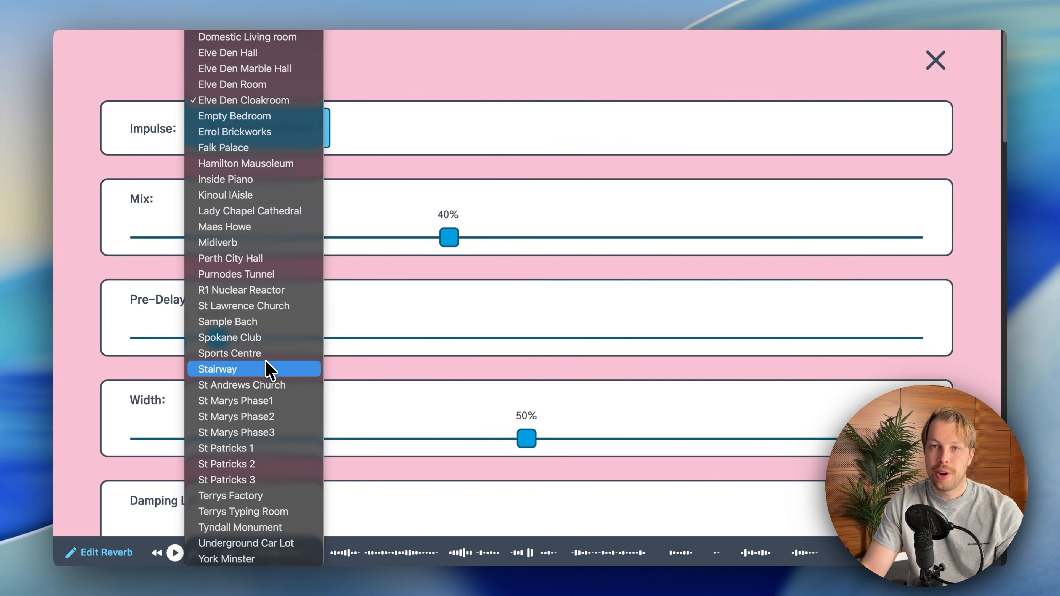
pyautogui.click(240, 28)
# - Set the reverb mix to 16% and the width to 30%
pyautogui.moveTo(449, 238); pyautogui.dragTo(267, 237)
pyautogui.moveTo(529, 446); pyautogui.dragTo(395, 438)
pyautogui.scroll(-3, 383, 432)
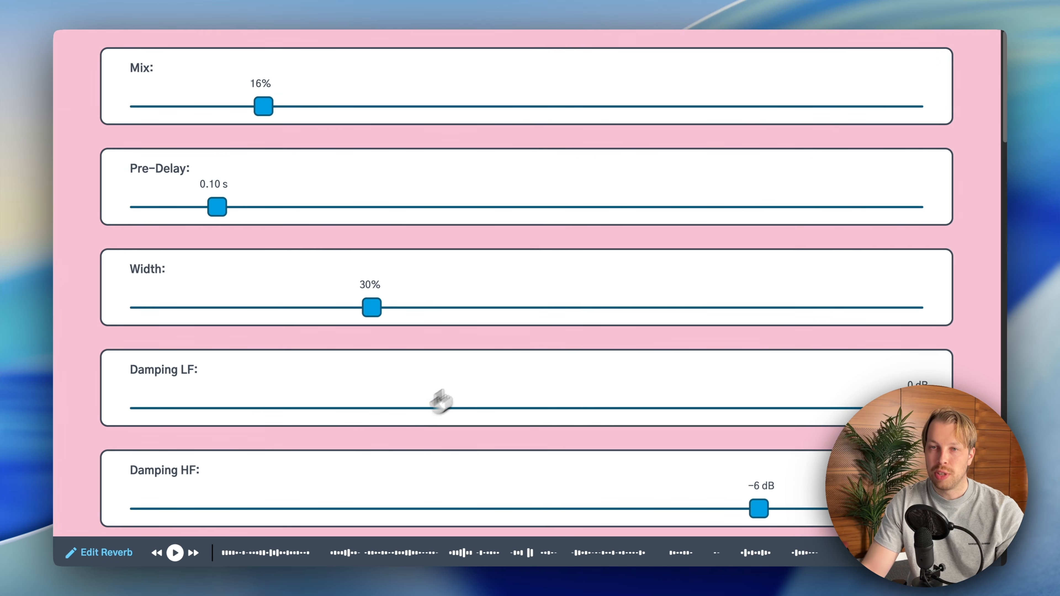
pyautogui.scroll(3, 442, 292)
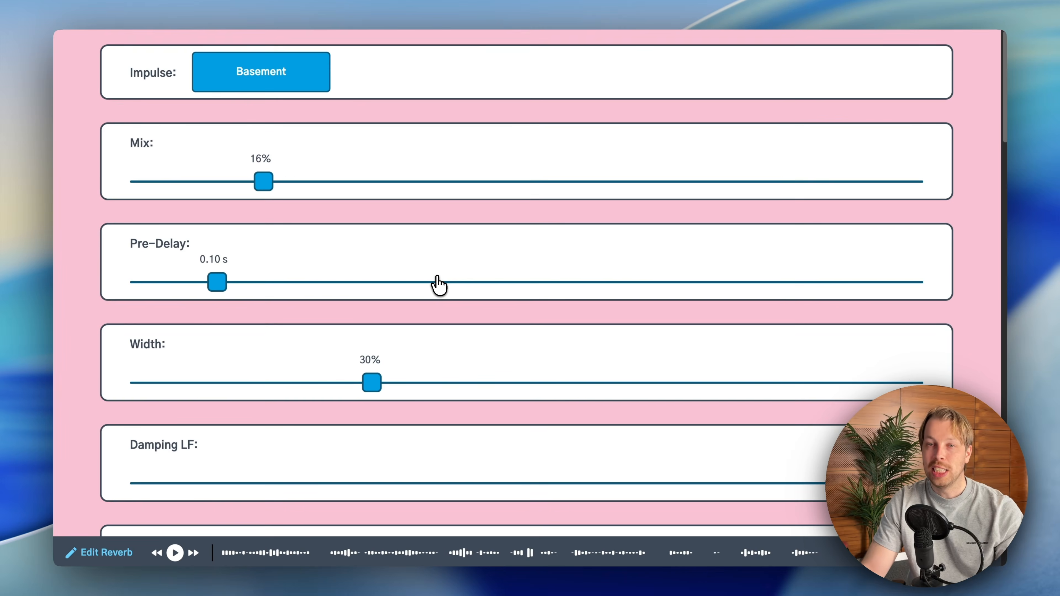